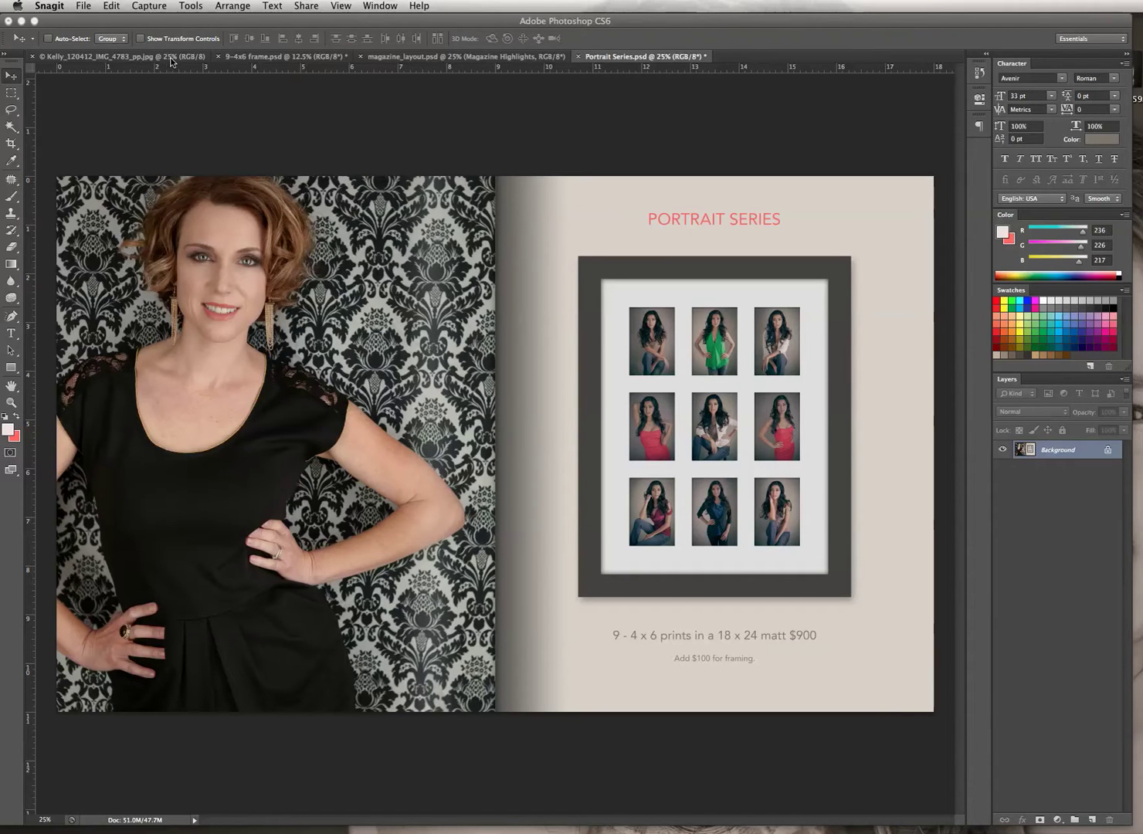
Remove the vertical guide at the centre fold of magazine_layout.psd.
click(447, 57)
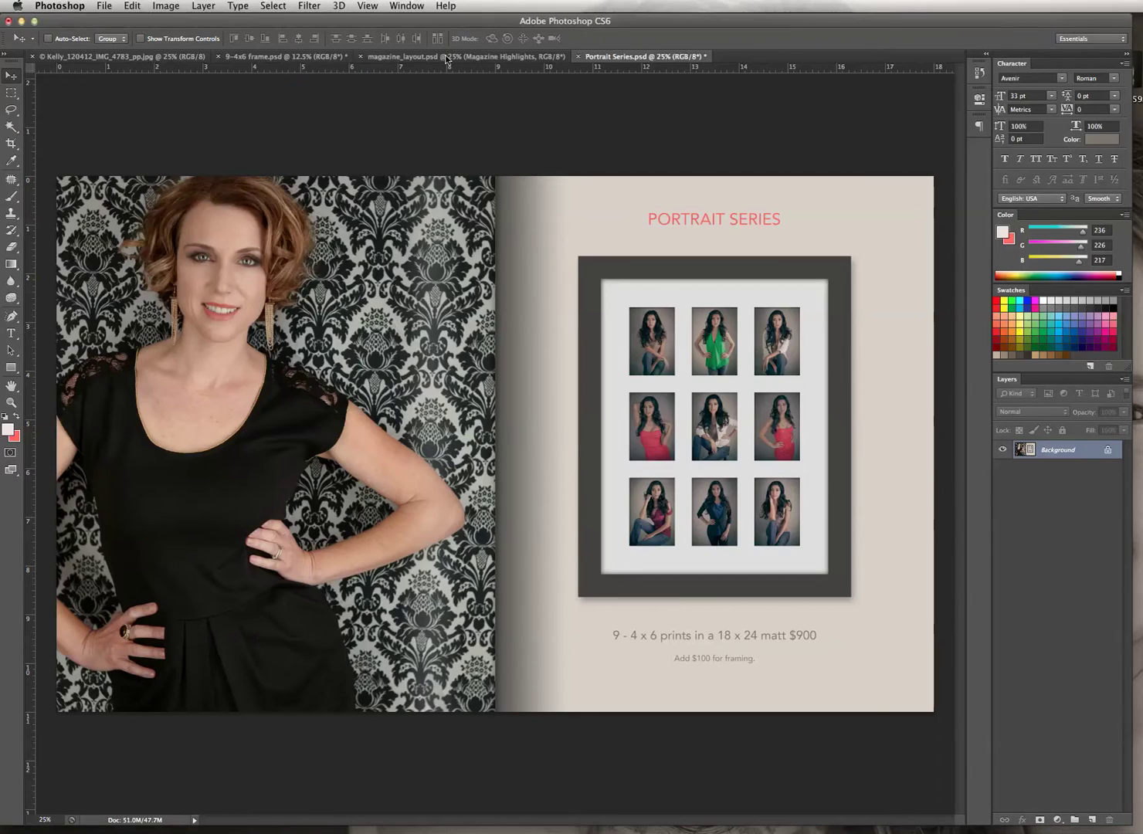
click(446, 58)
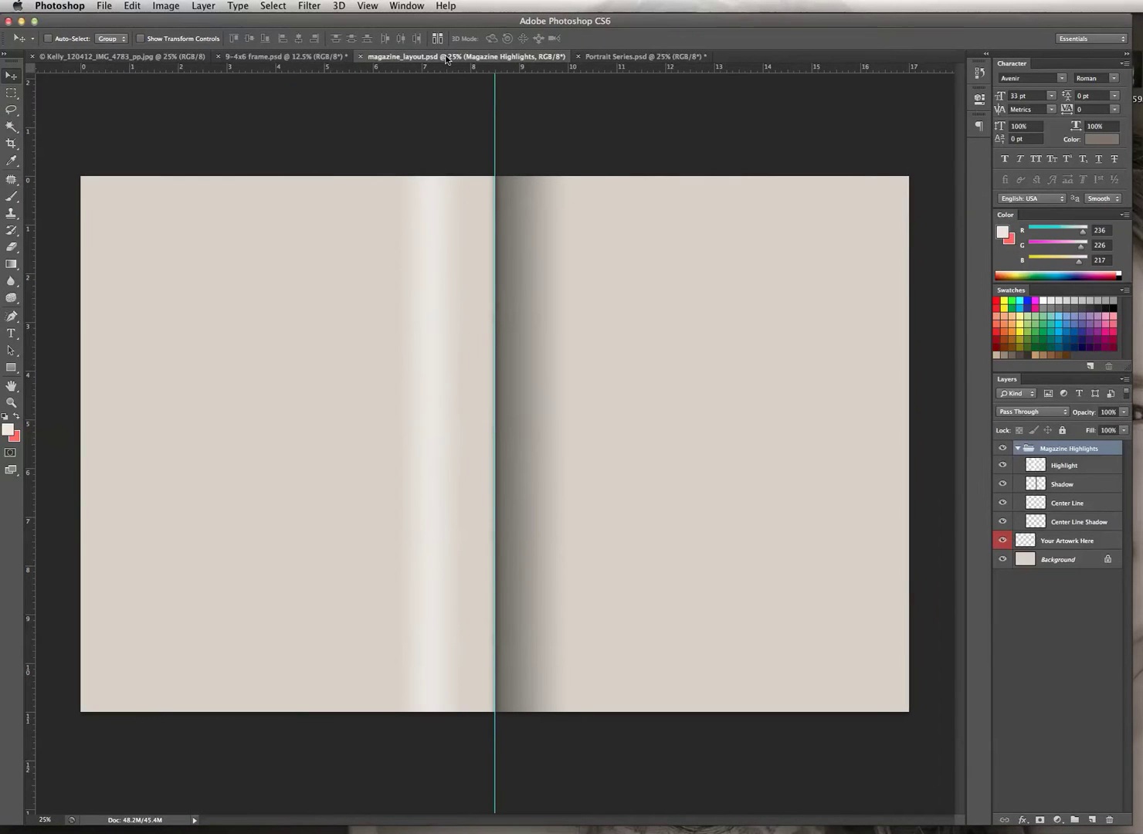
drag(479, 68, 32, 91)
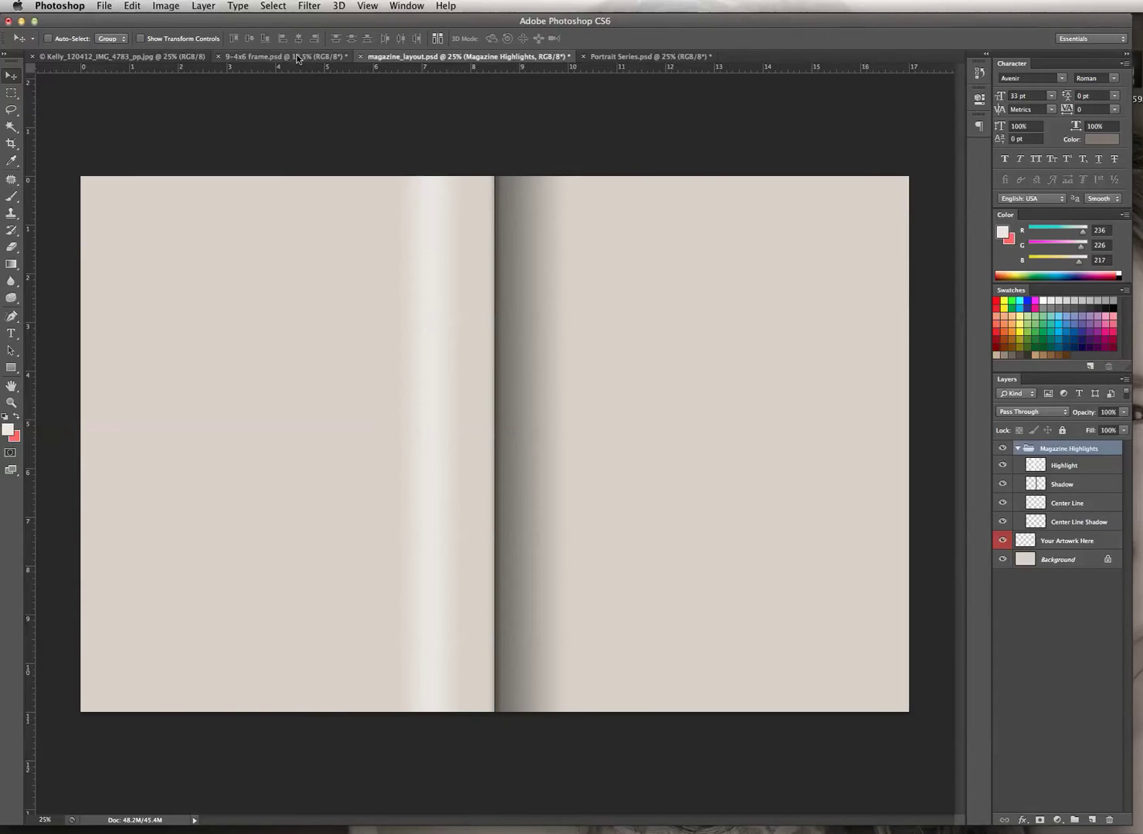
Copy the entire portrait photo of the woman in the black dress from its JPG document.
click(298, 57)
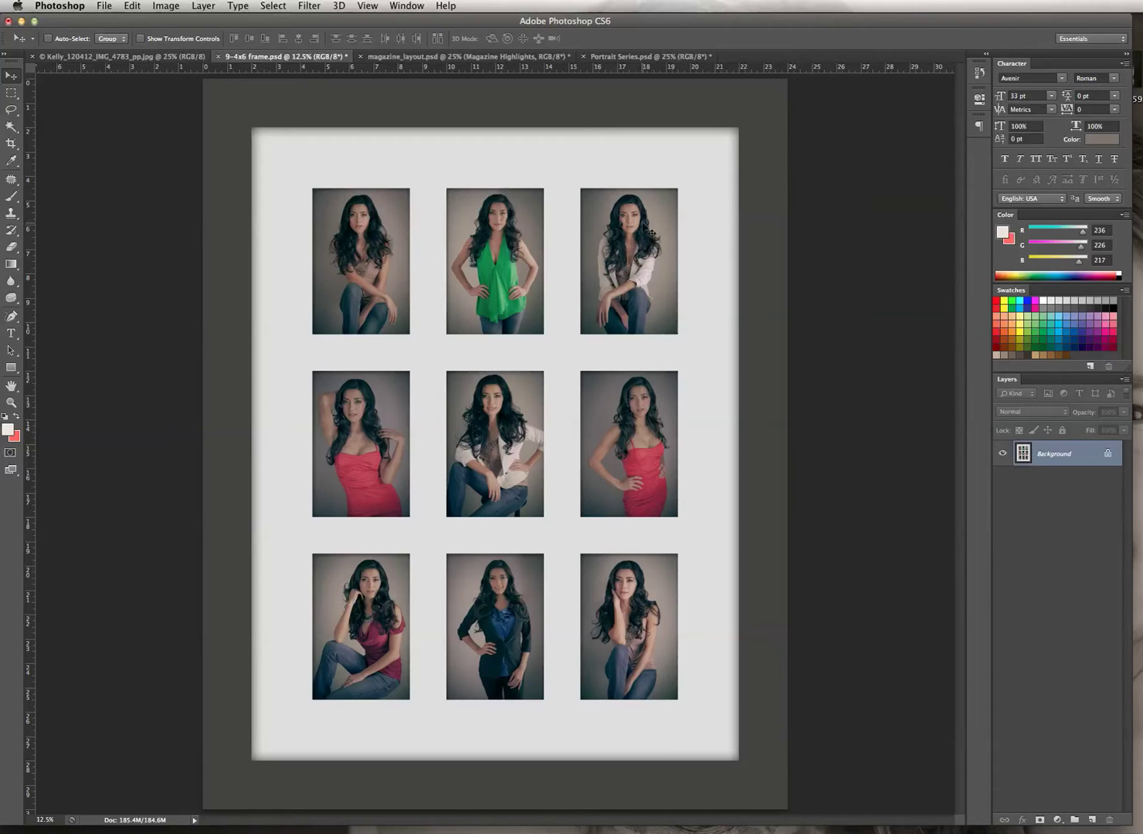
click(166, 57)
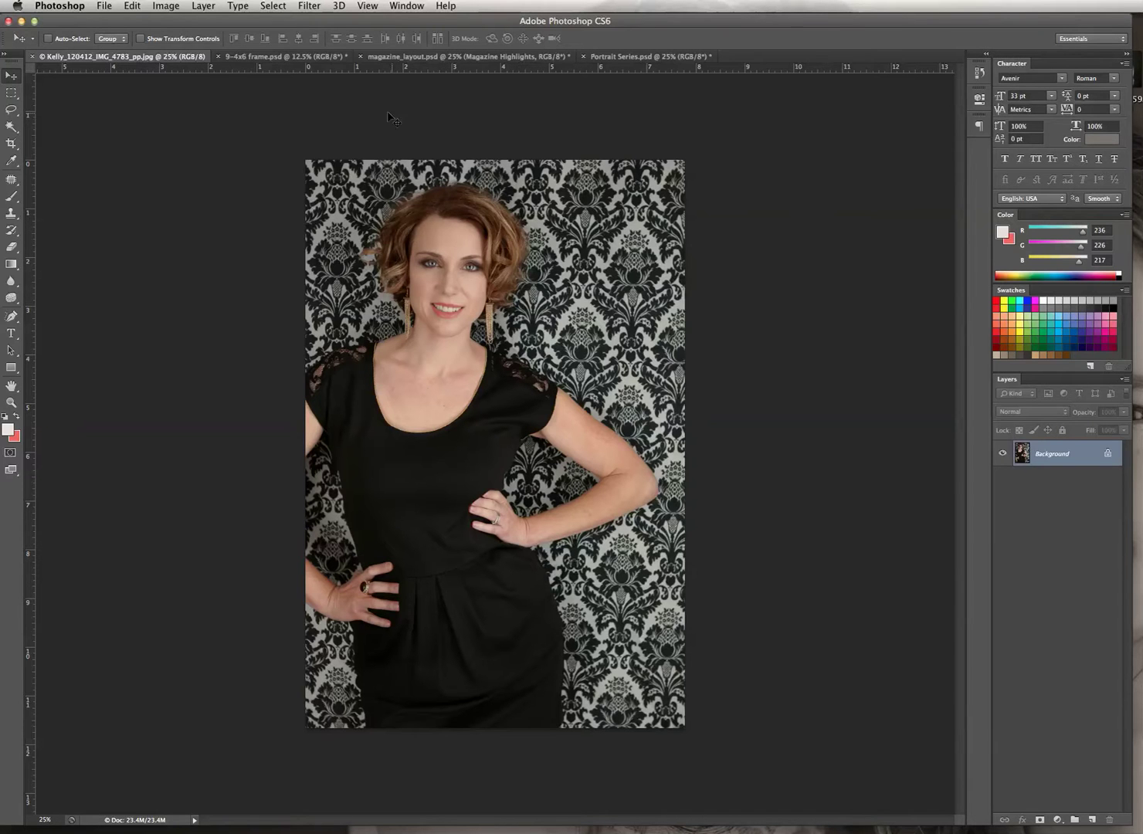
click(284, 6)
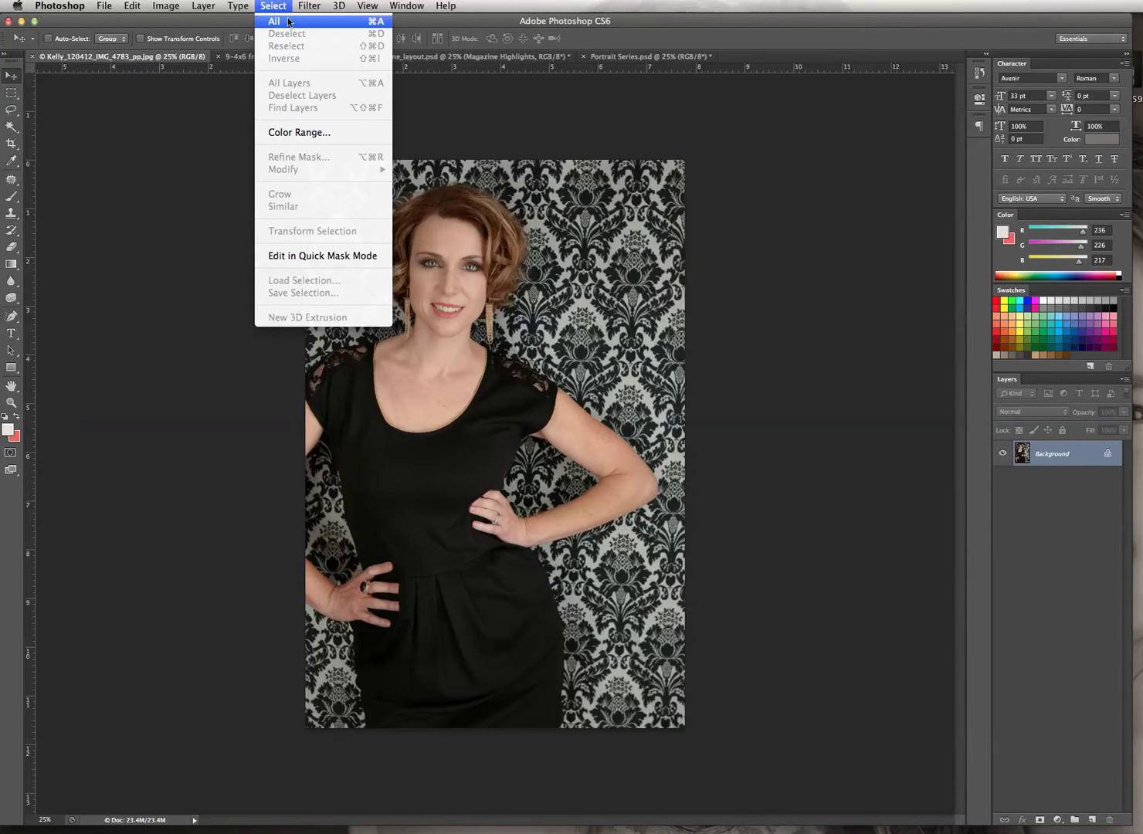
click(287, 21)
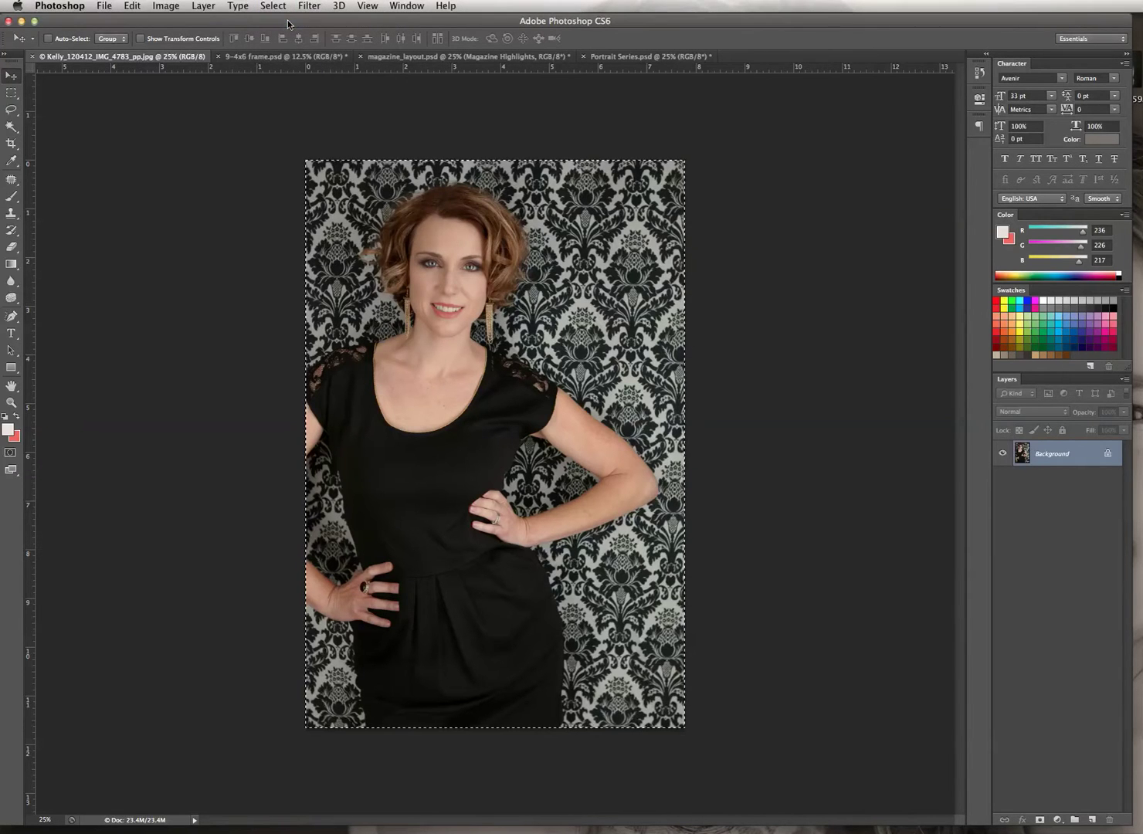
click(132, 5)
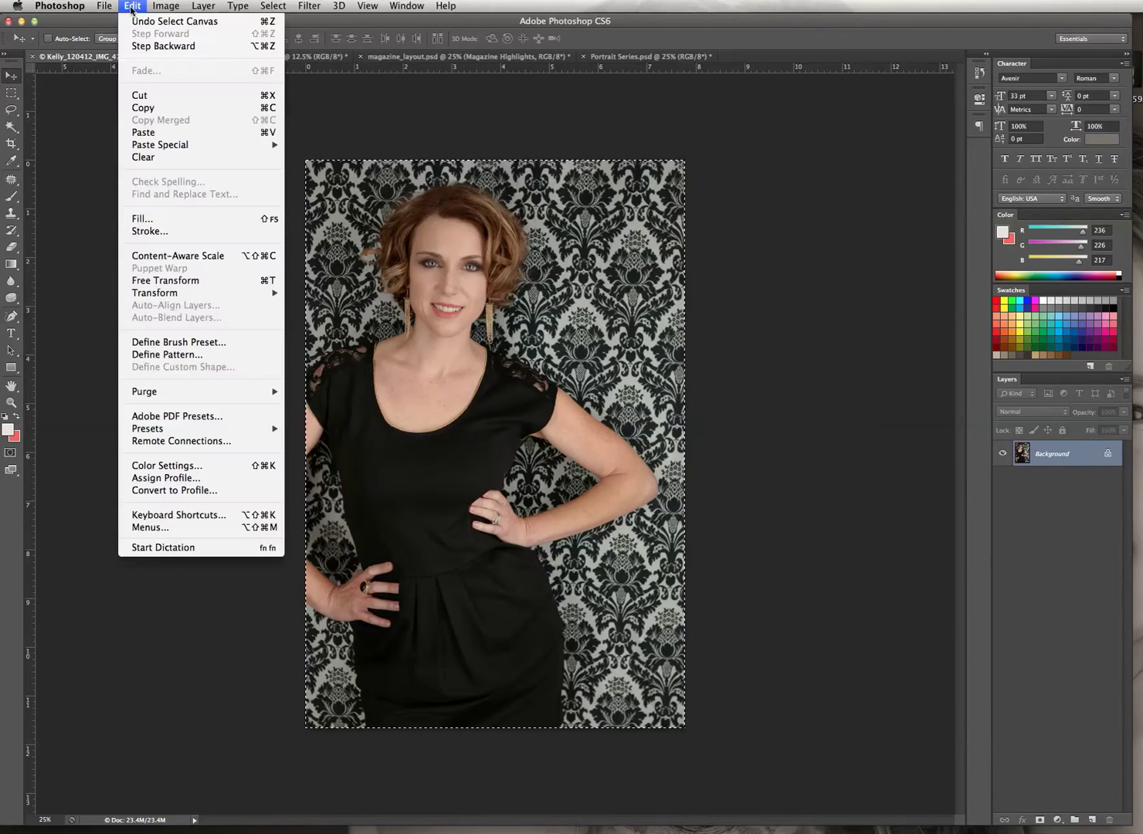
click(153, 109)
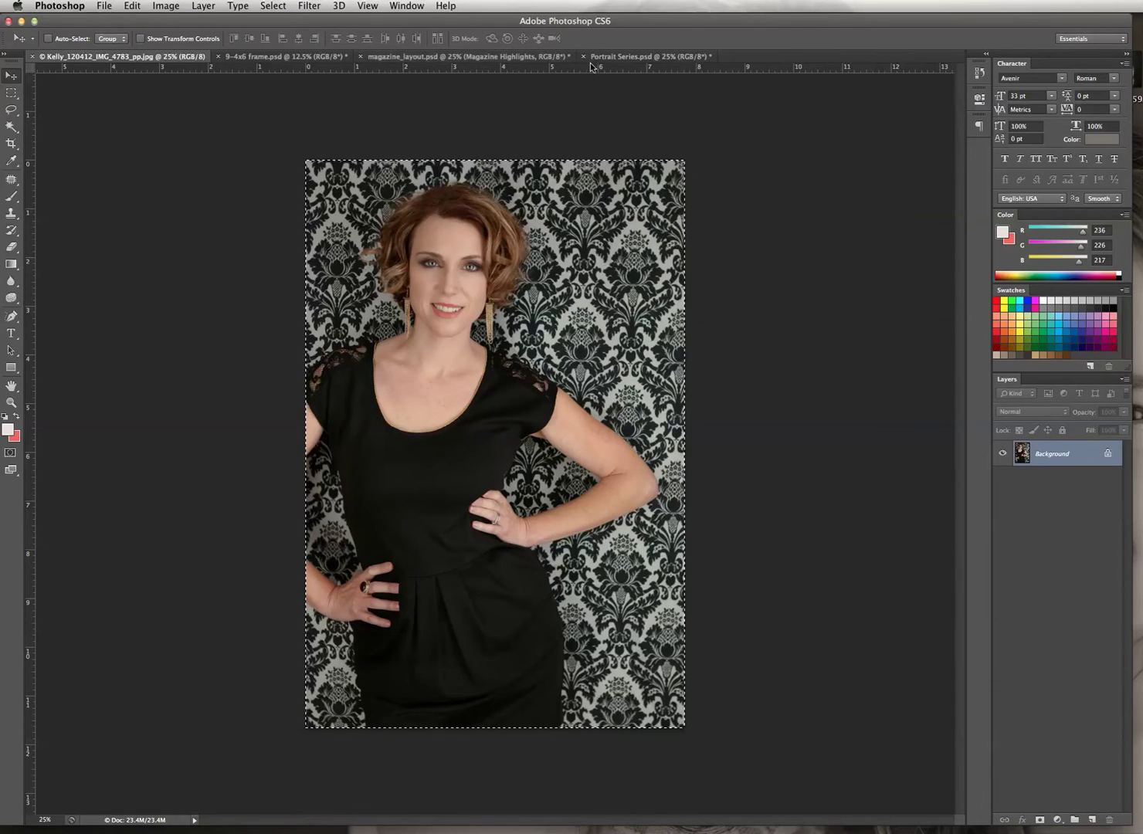
Paste the portrait onto the "Your Artowrk Here" layer of magazine_layout.psd and move it against the left page's outer edge.
click(536, 62)
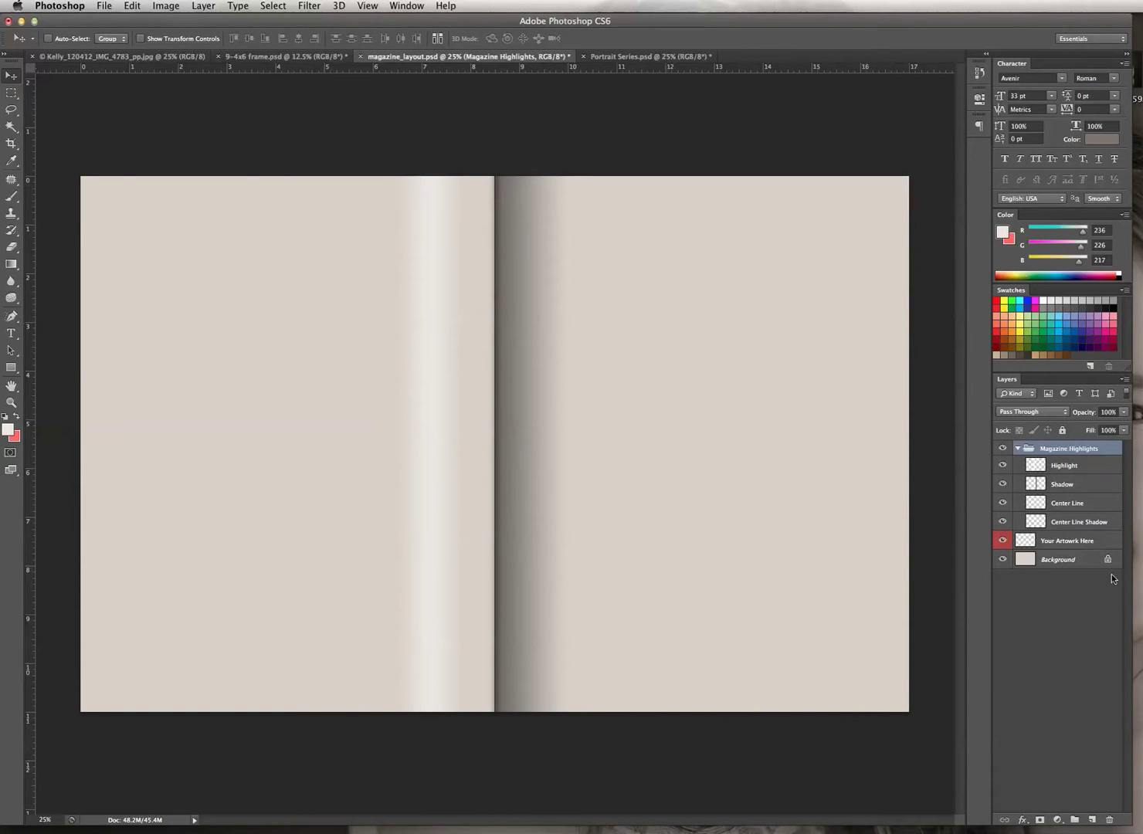
click(1109, 545)
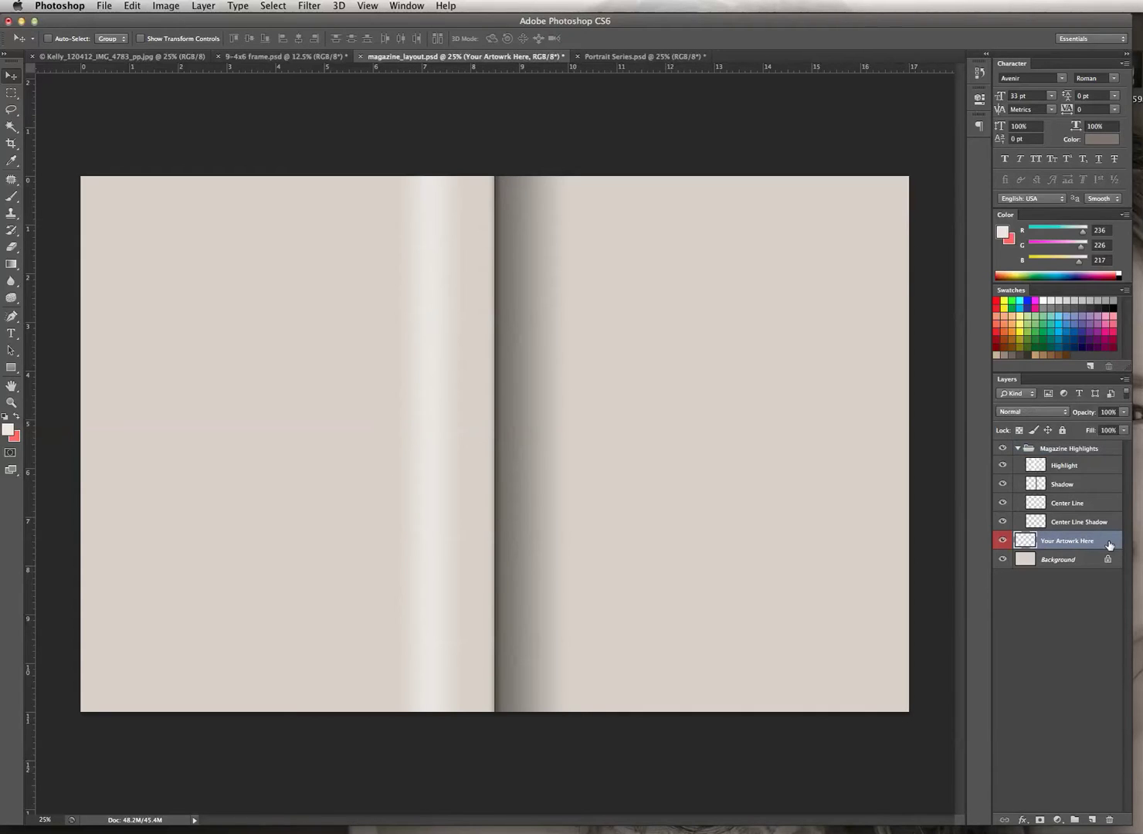
click(131, 7)
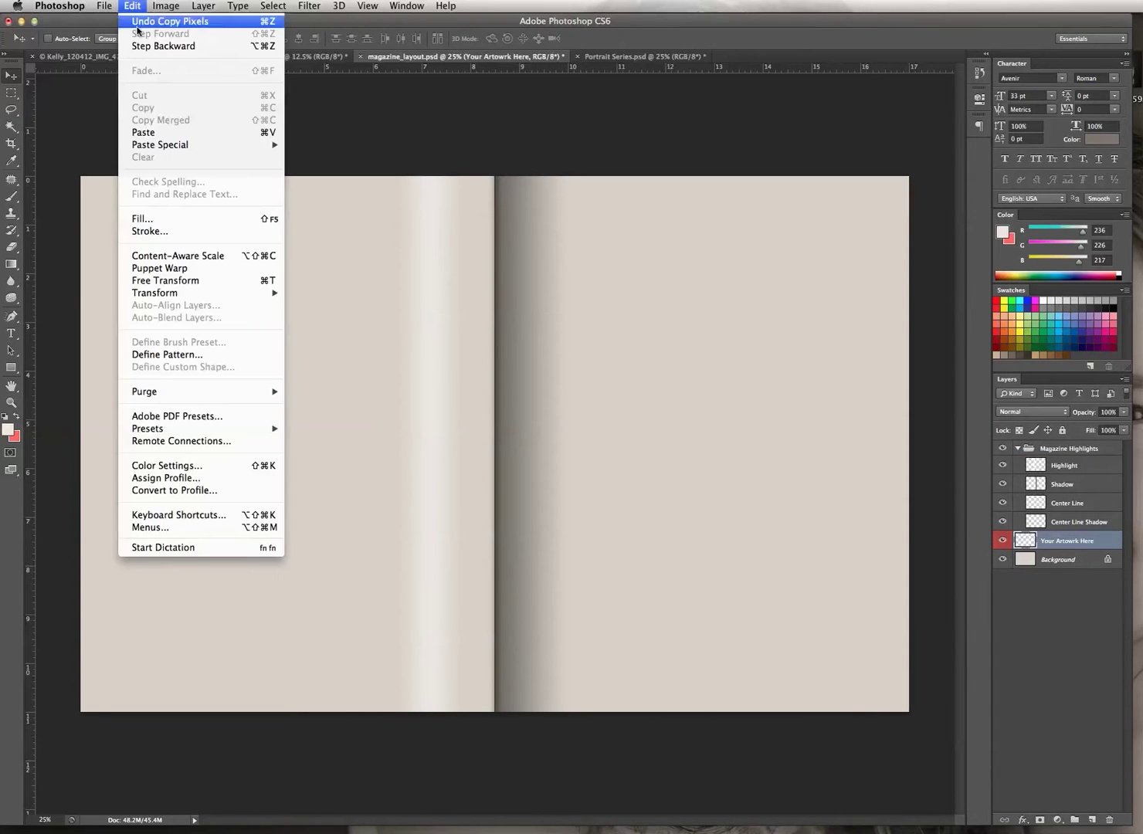
click(176, 132)
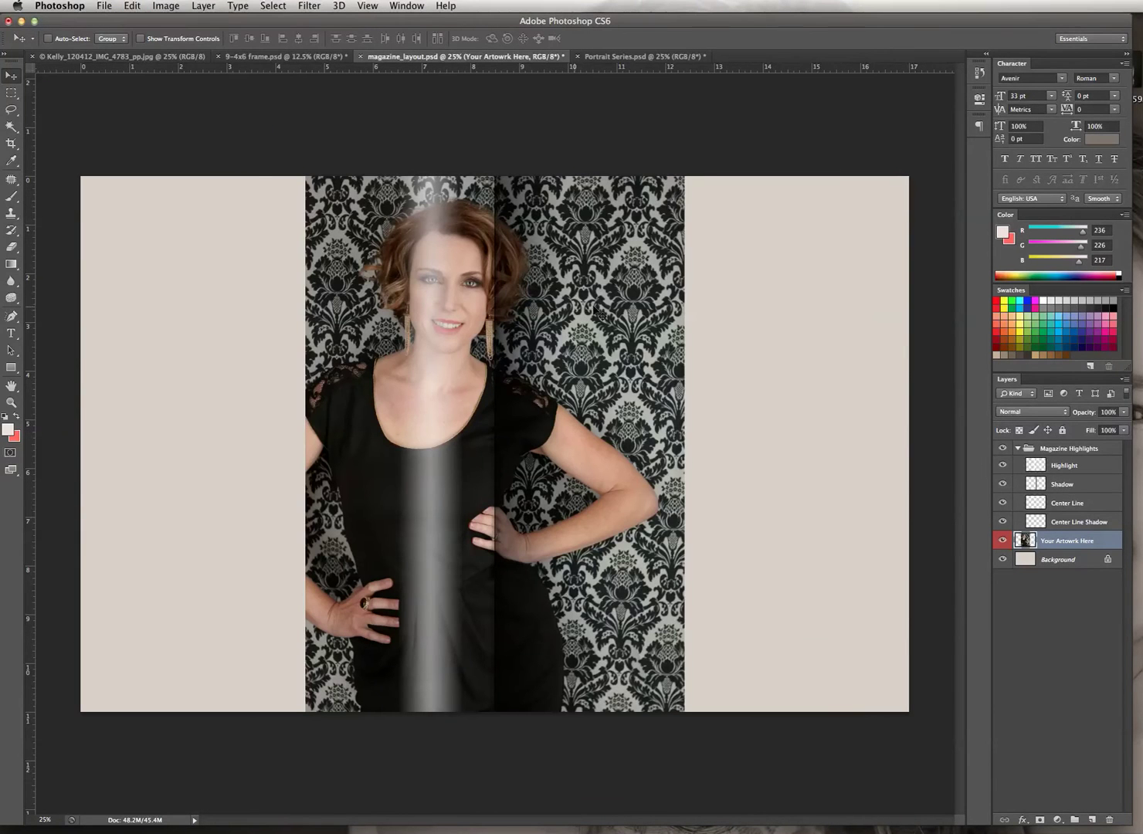
drag(595, 303, 375, 302)
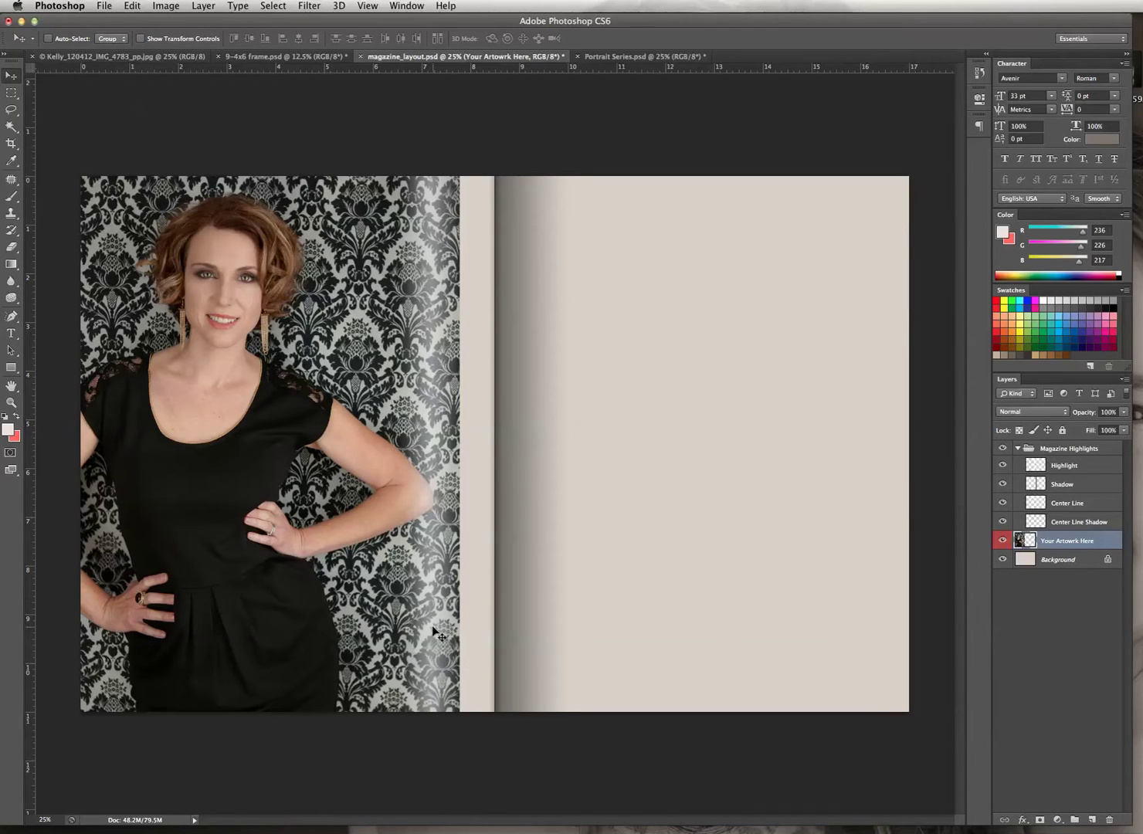
Scale the portrait proportionally to about 109%, roughly 8.5 by 12.75 in, so it spans the left page up to the fold.
click(131, 9)
mouse_move(225, 299)
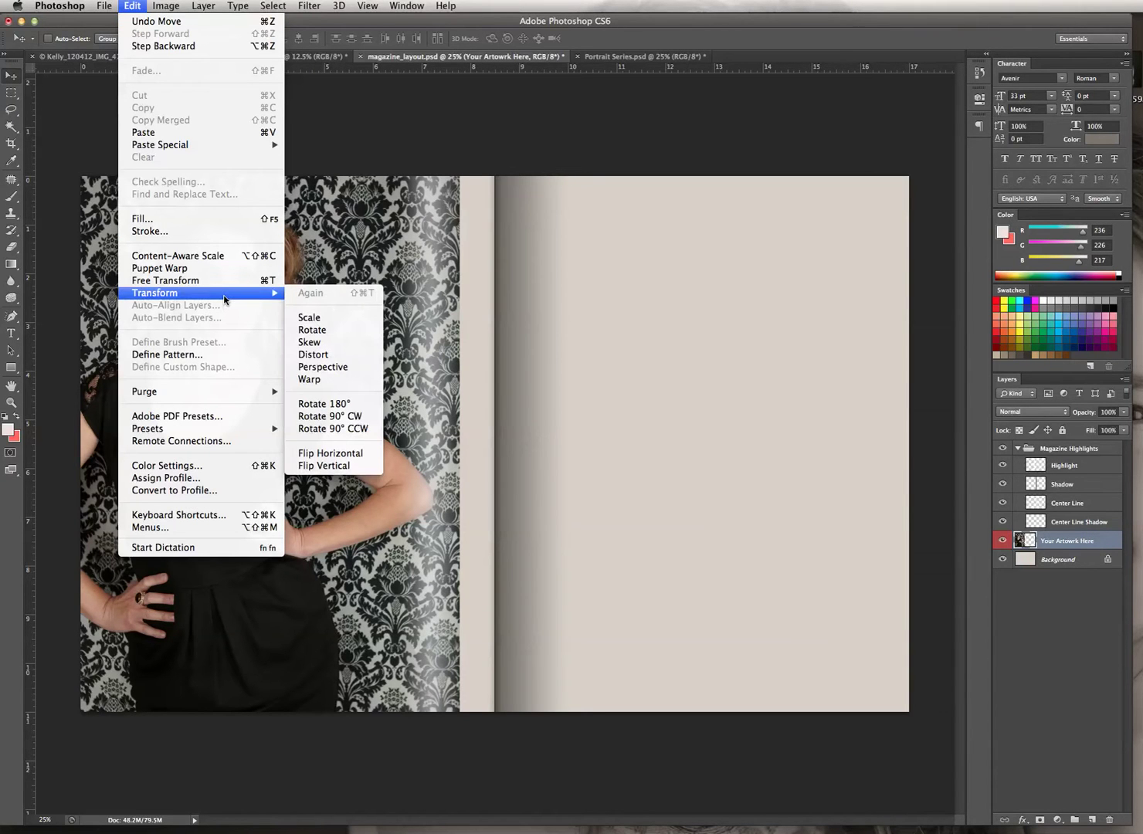
click(313, 316)
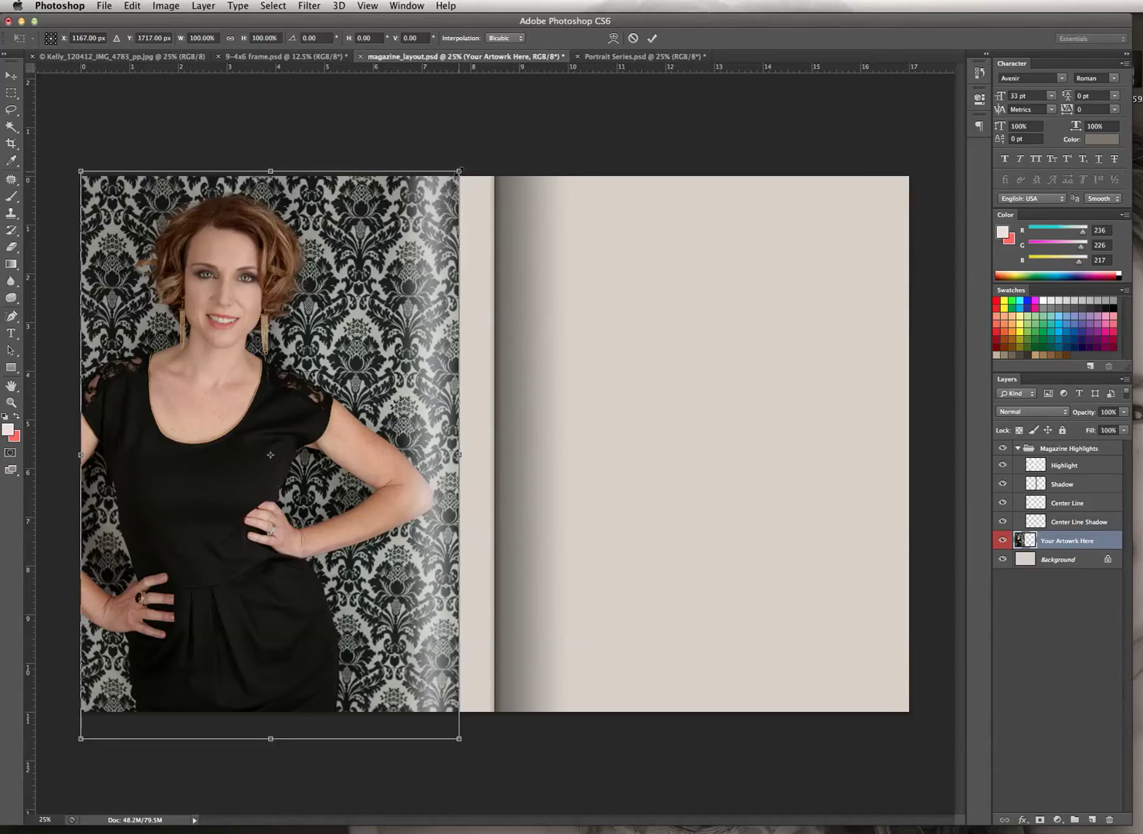
drag(461, 169, 504, 126)
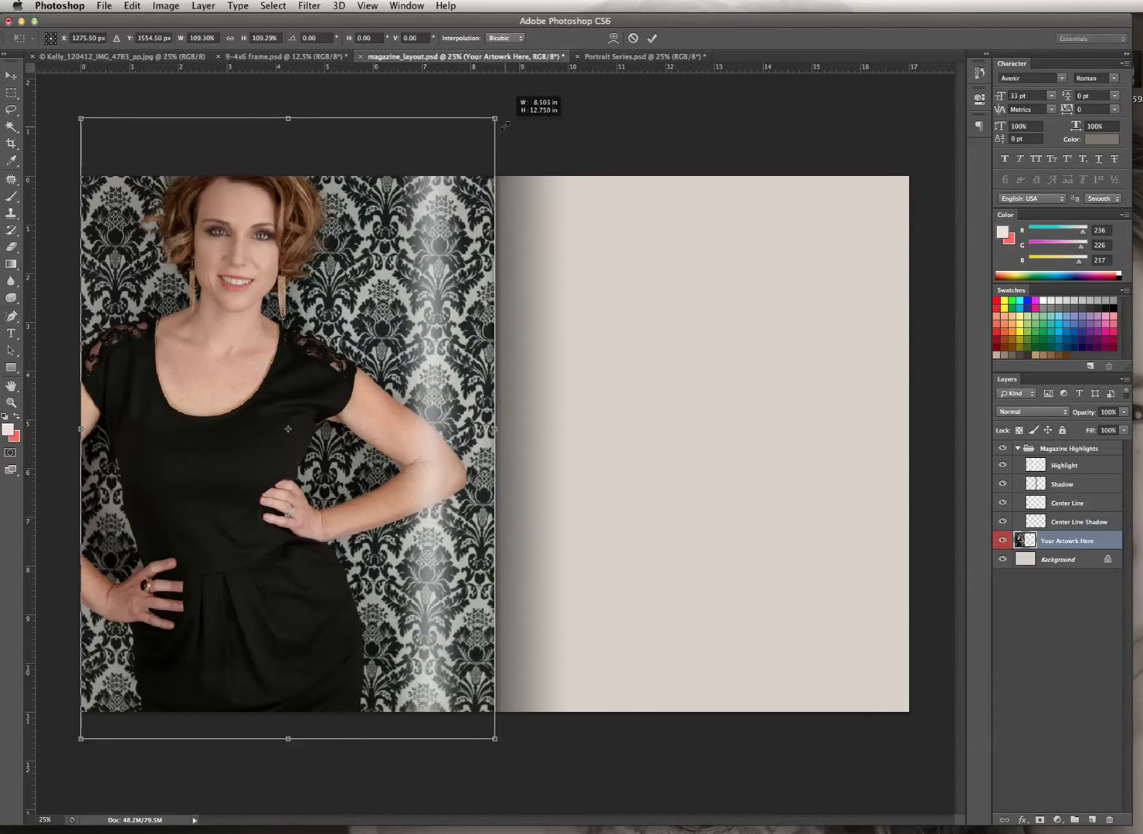
drag(504, 126, 505, 126)
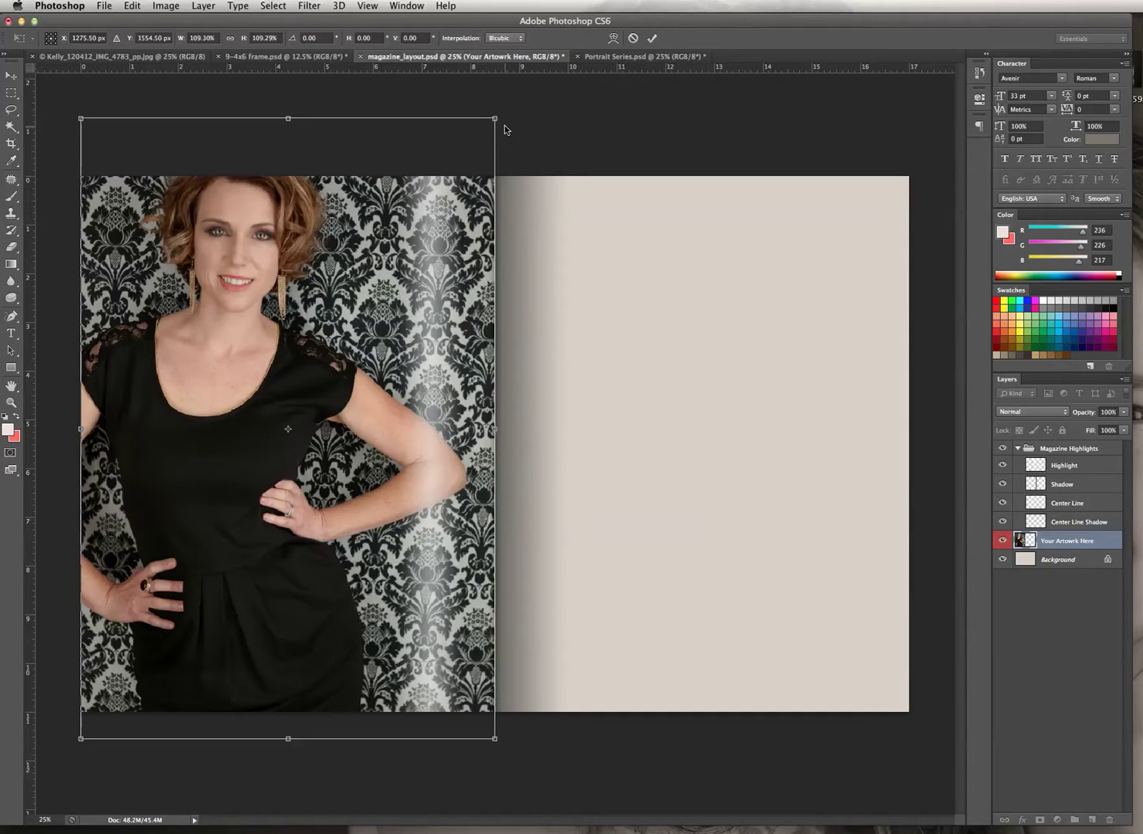
key(Return)
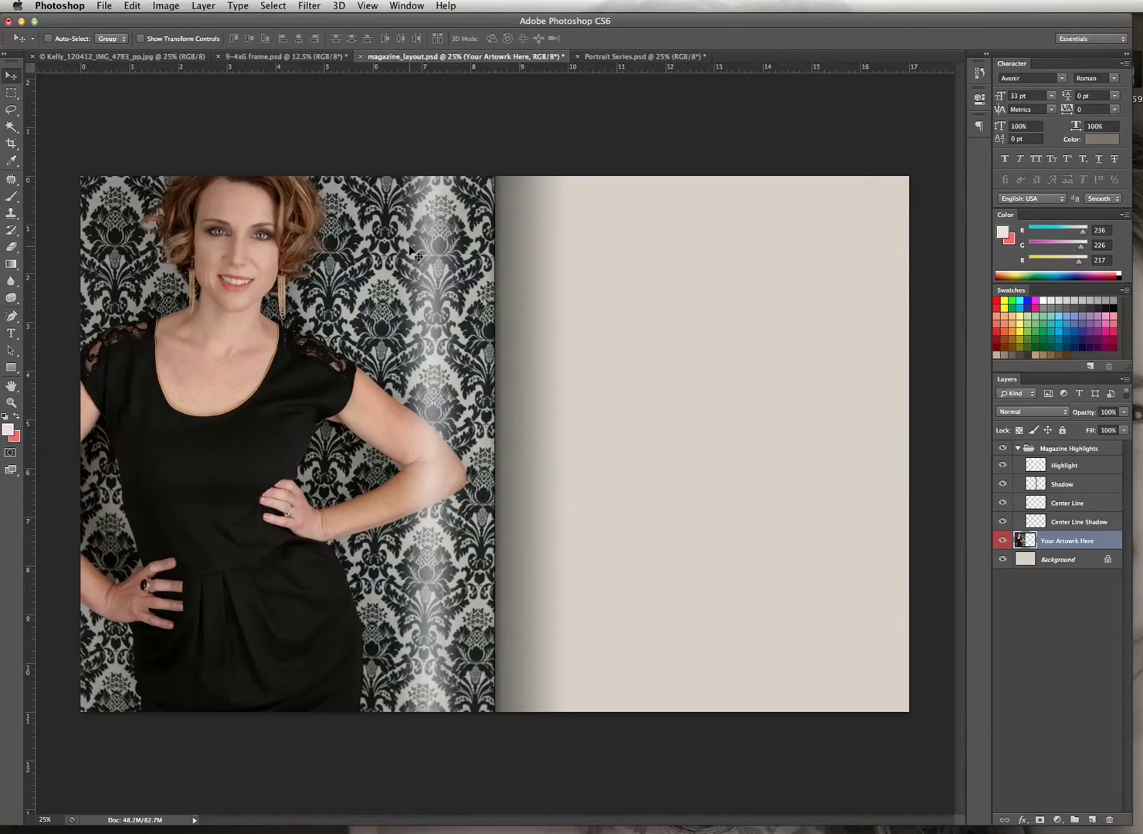
Shift the portrait down about 0.46 in on the left page to bring the top of the head into view.
key(shift+Down)
key(shift+Down)
mouse_move(409, 255)
mouse_down()
mouse_move(410, 292)
mouse_move(409, 272)
mouse_up()
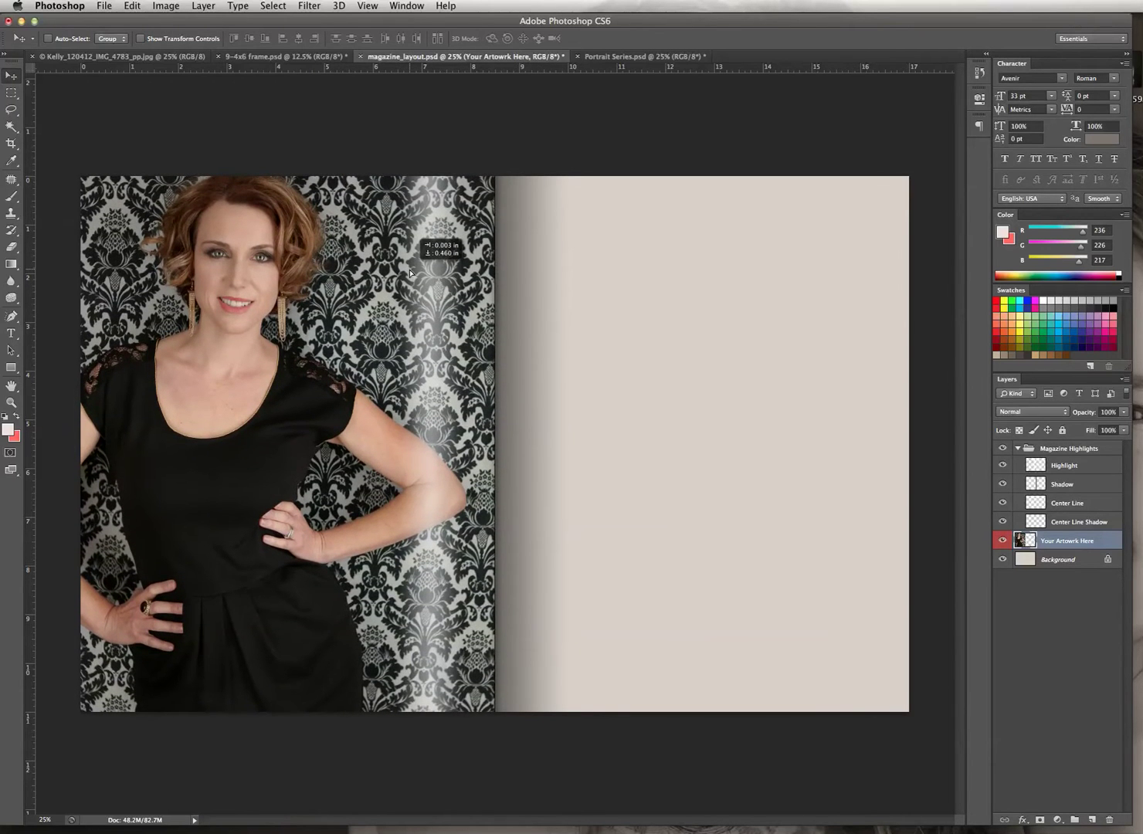
drag(410, 272, 410, 274)
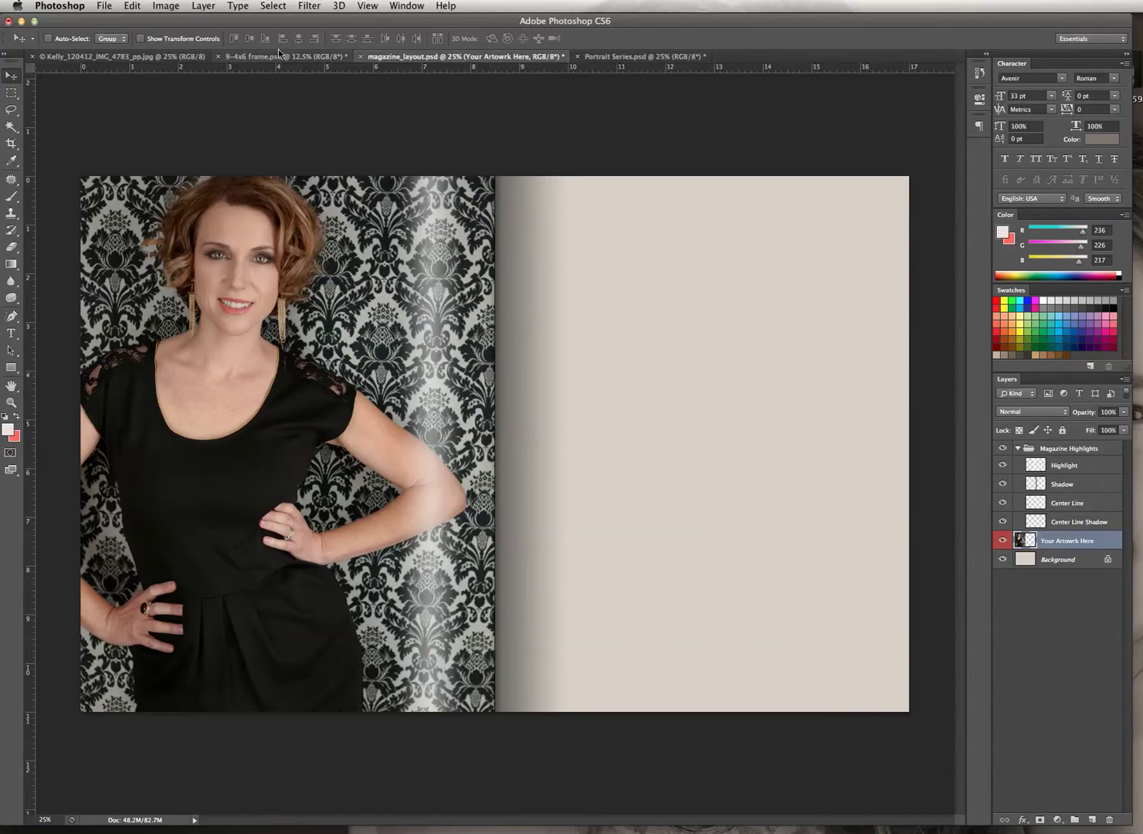
Copy the entire nine-photo frame image from 9-4x6 frame.psd.
click(302, 57)
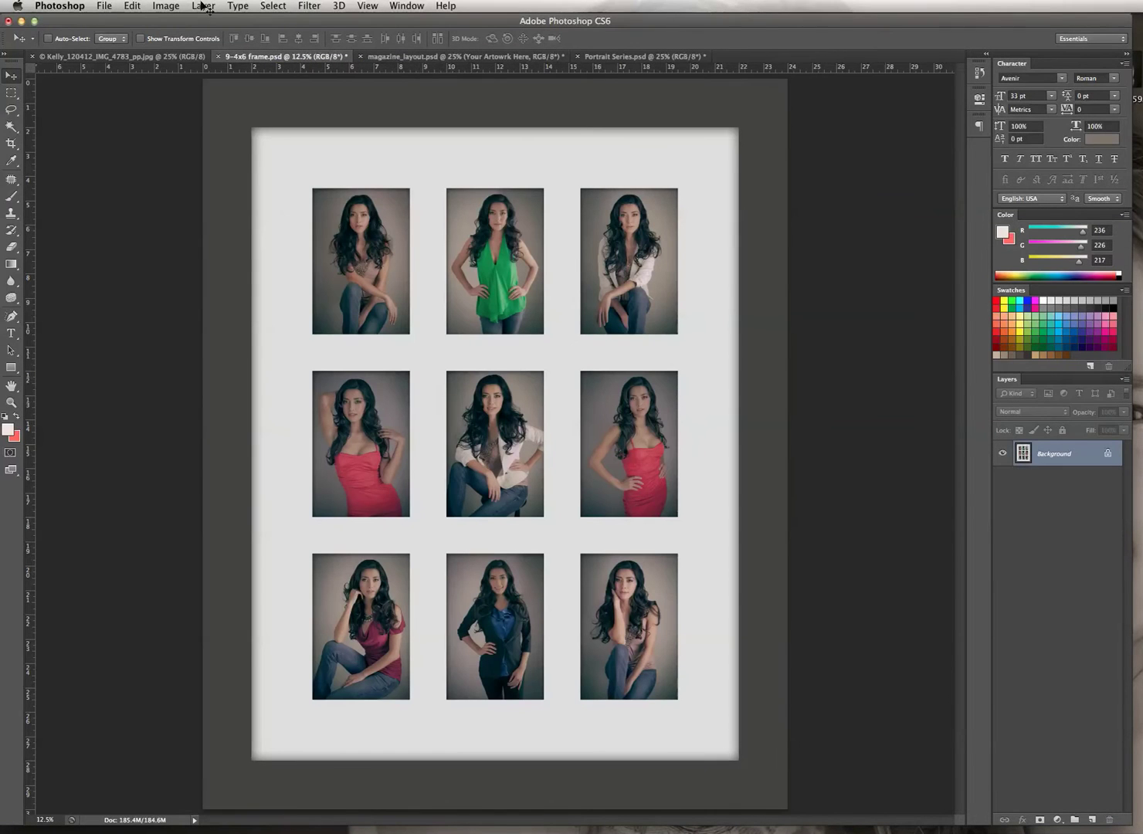
click(283, 7)
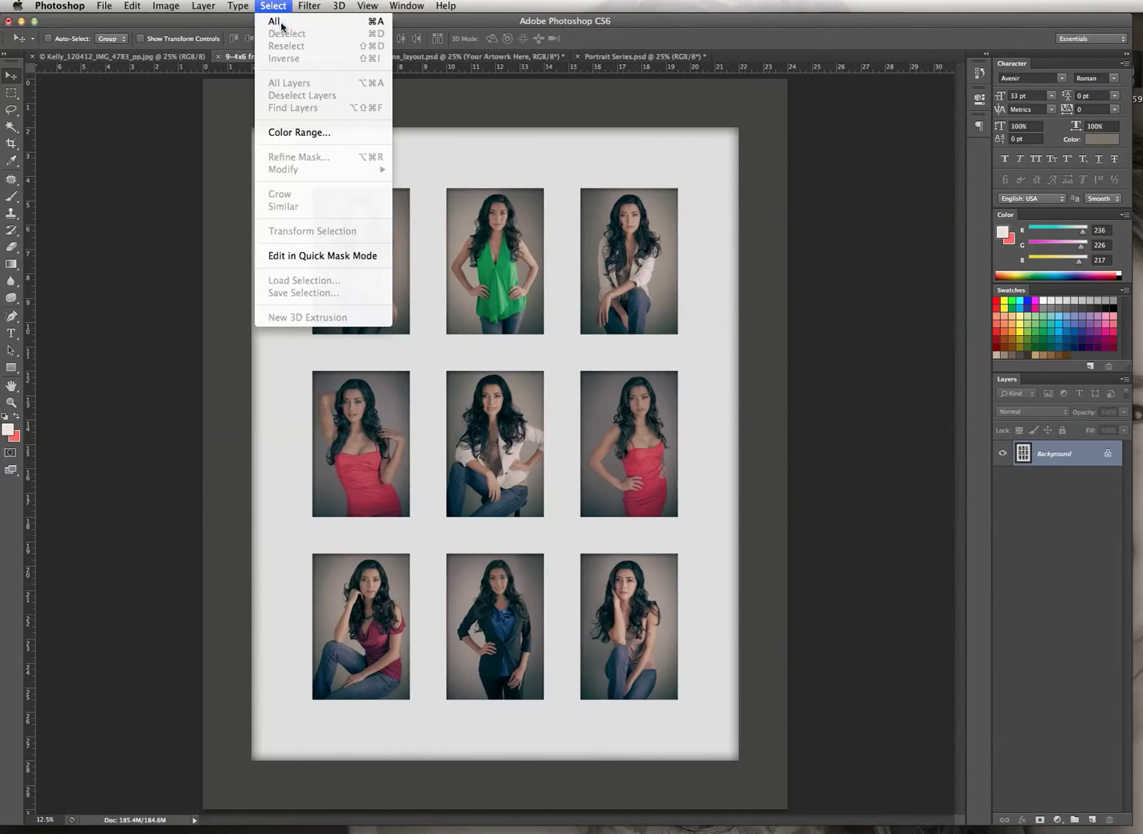
click(274, 21)
click(132, 7)
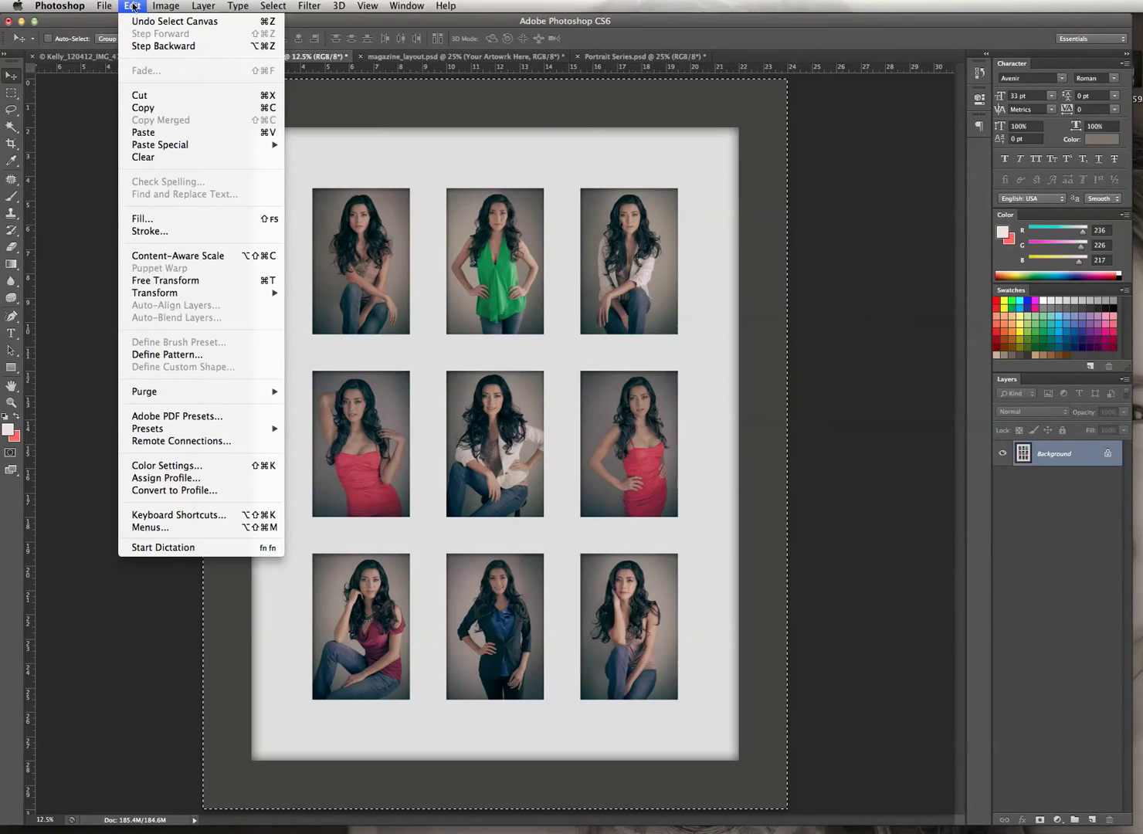
click(143, 108)
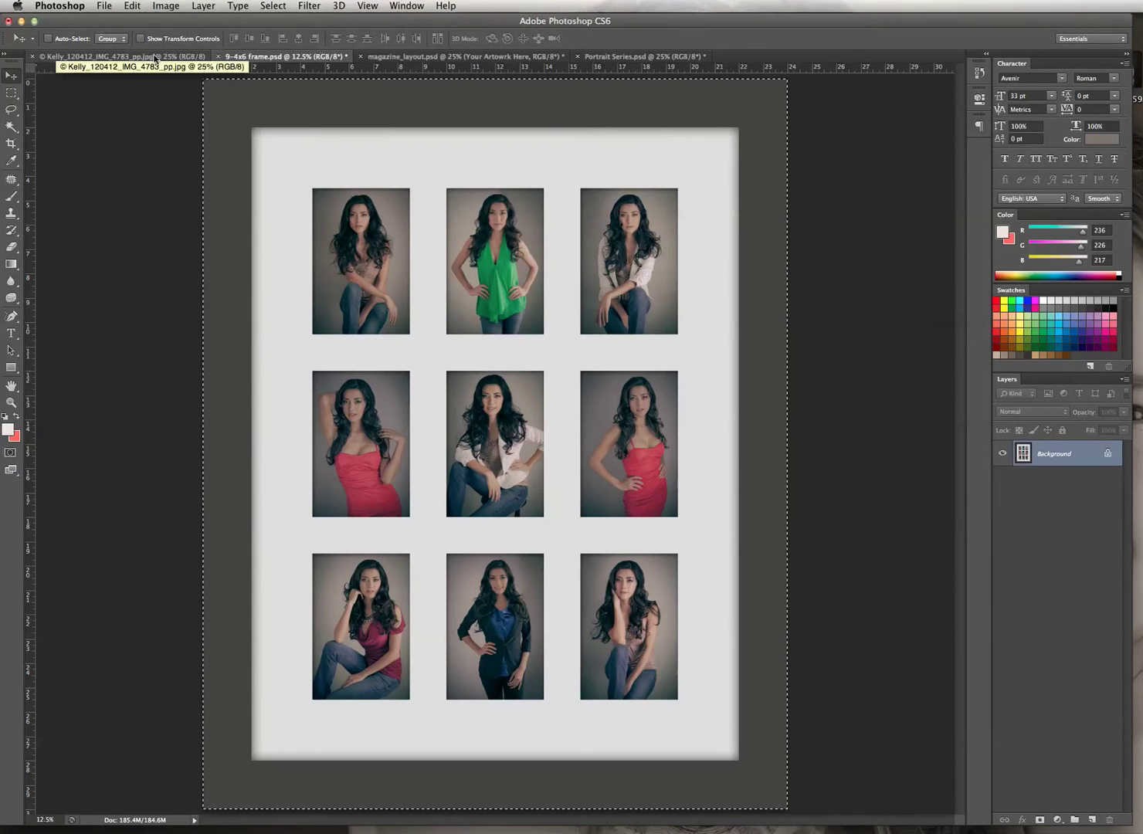
Paste the nine-photo frame into magazine_layout.psd on its own layer above "Your Artowrk Here".
click(448, 58)
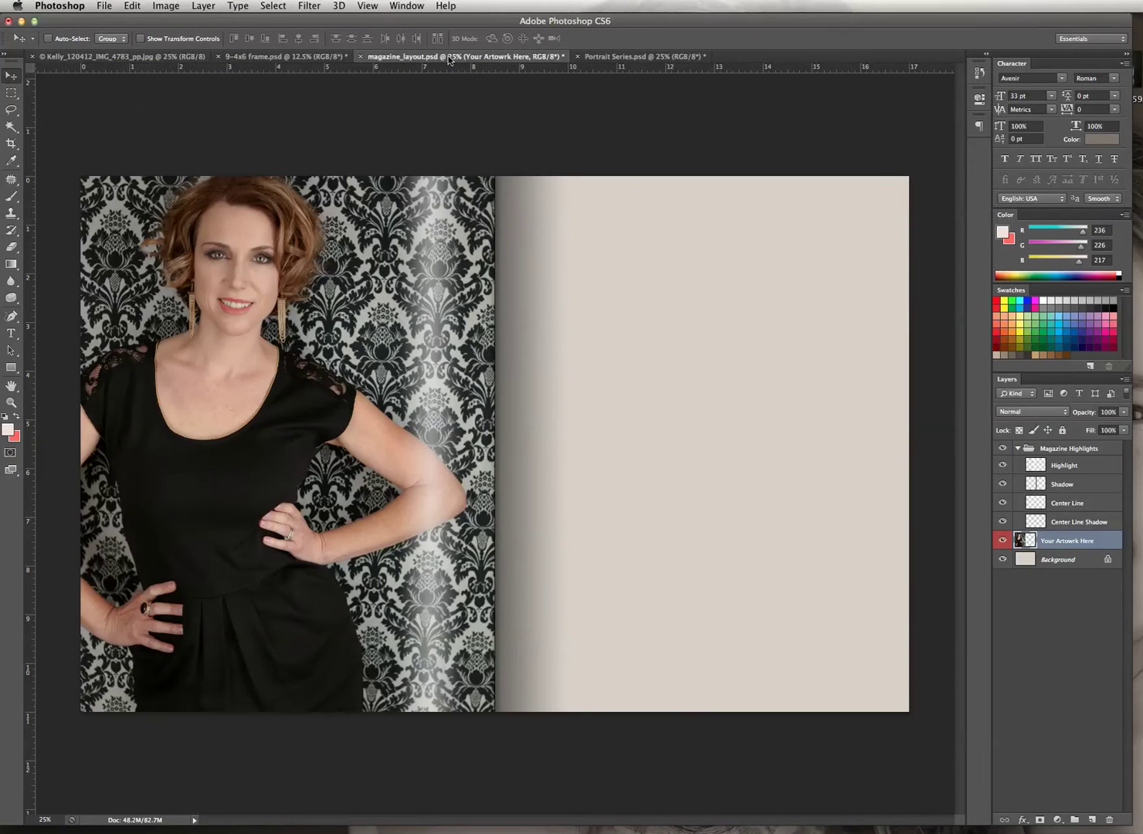
click(135, 7)
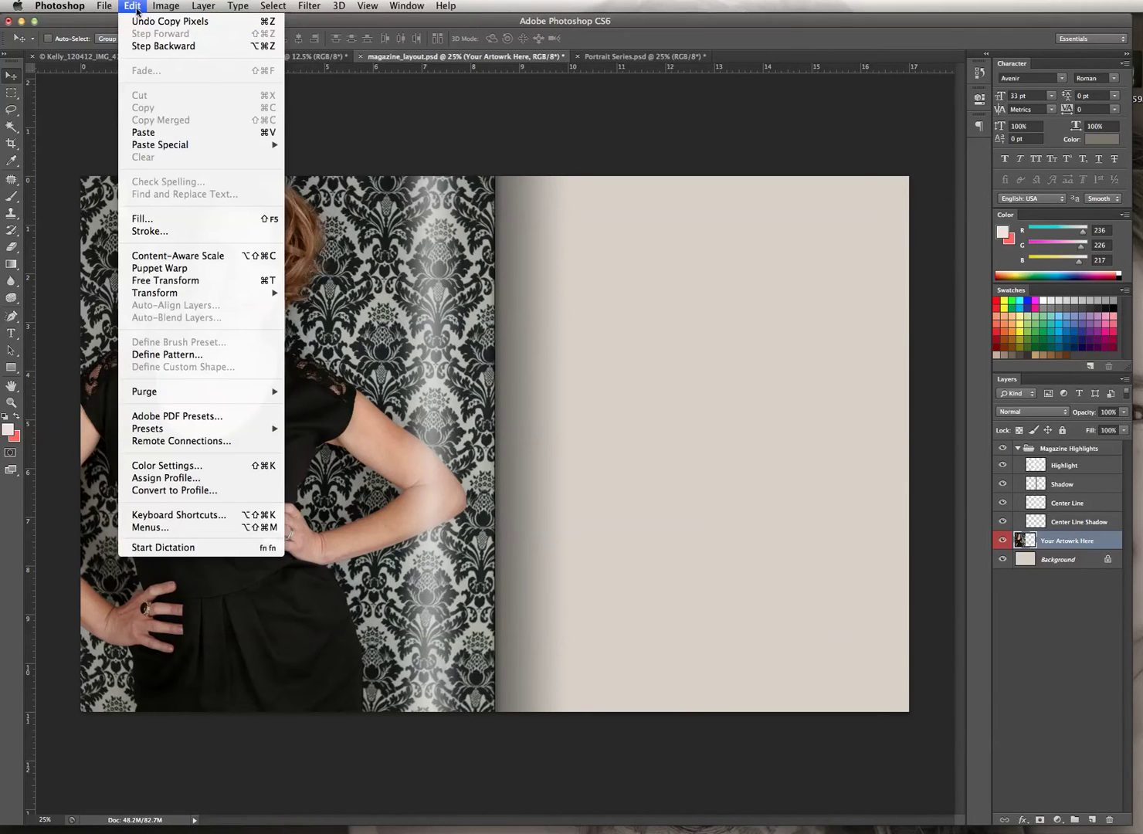
key(Escape)
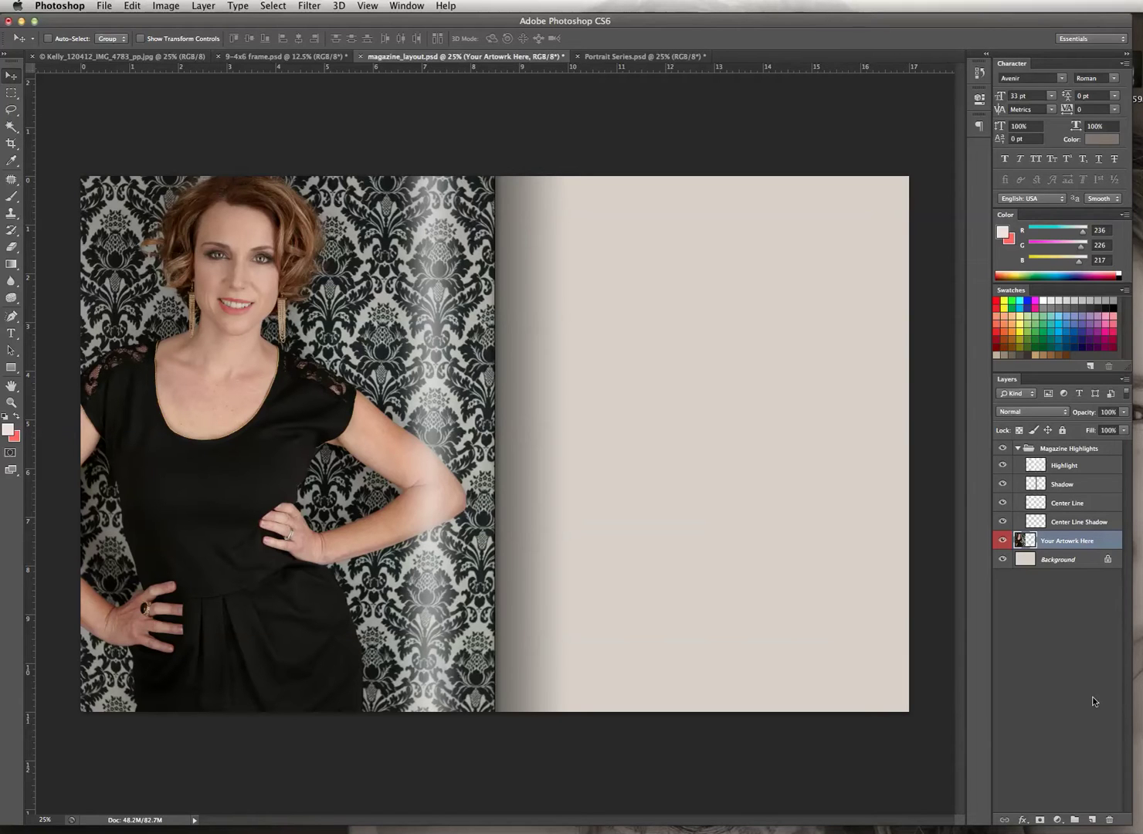
click(133, 6)
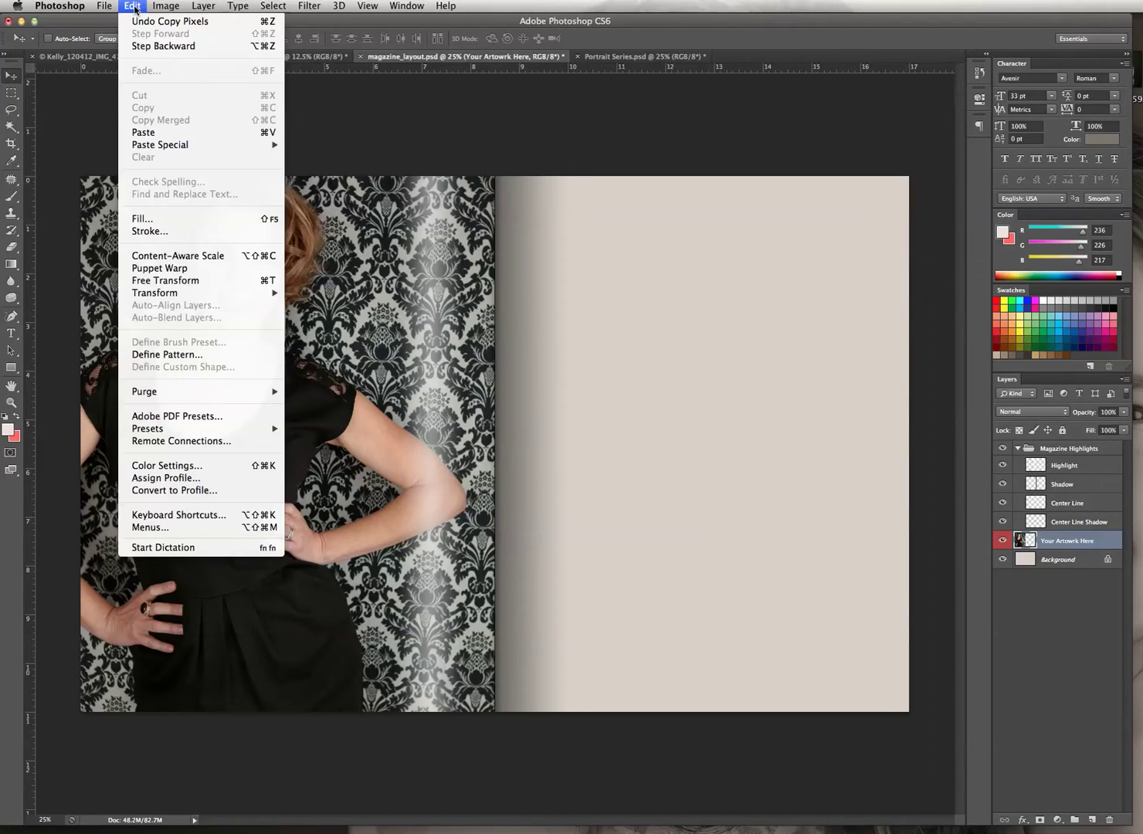
click(151, 132)
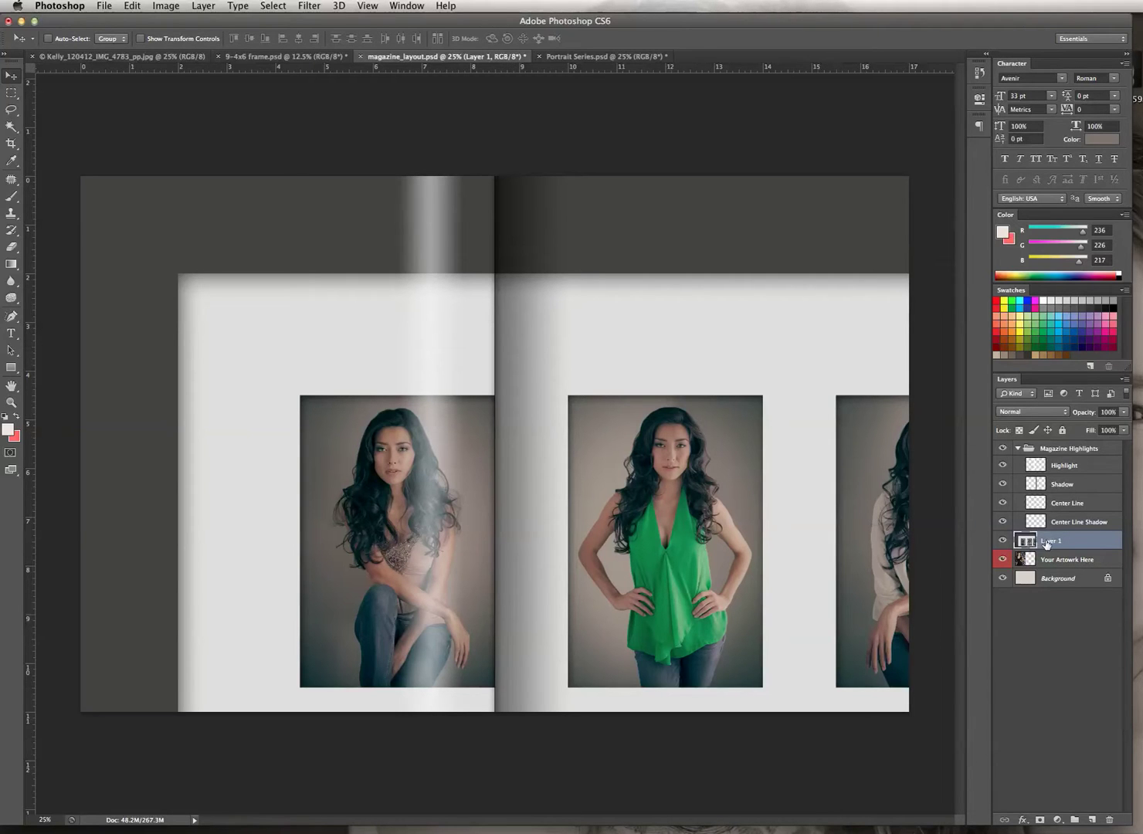
Rename the pasted frame's layer as "9-up frame".
double_click(1048, 543)
key(BackSpace)
text(9-up frame)
key(Return)
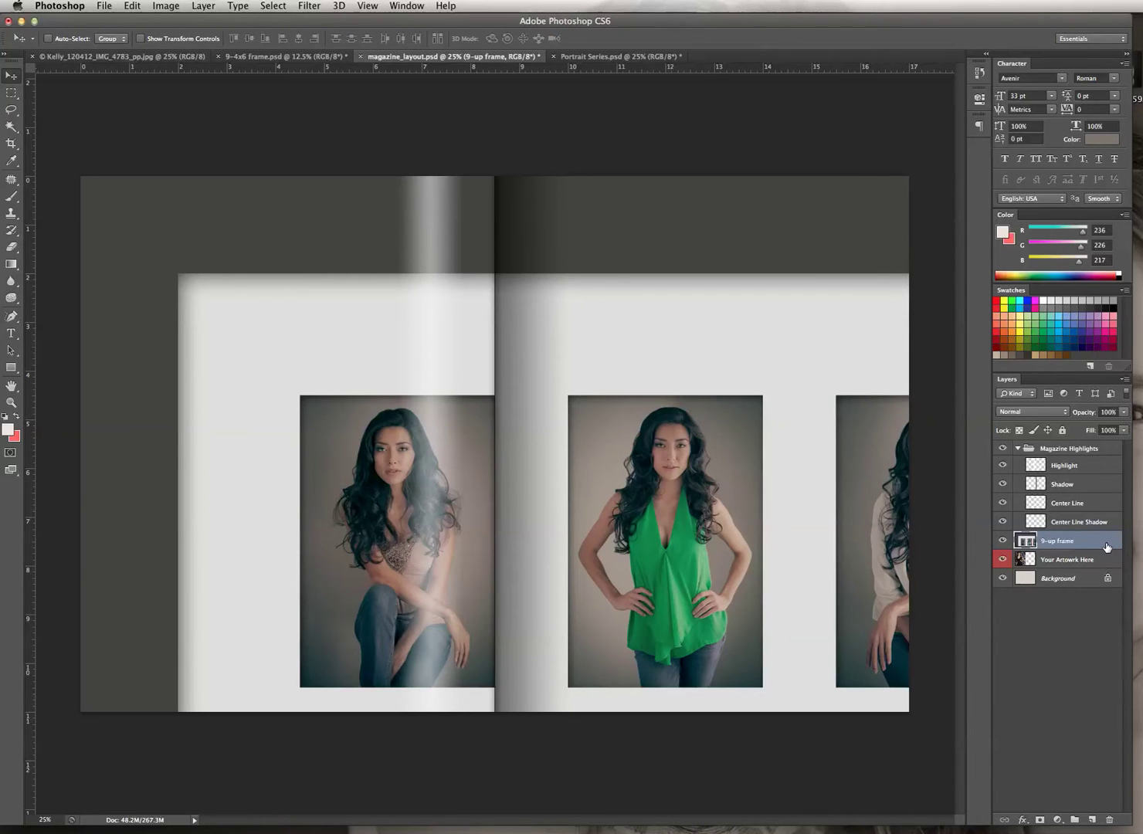
Scale the 9-up frame layer down proportionally to about 25.7% and place it on the right page of the spread.
key(super+minus)
key(super+minus)
key(super+minus)
key(super+minus)
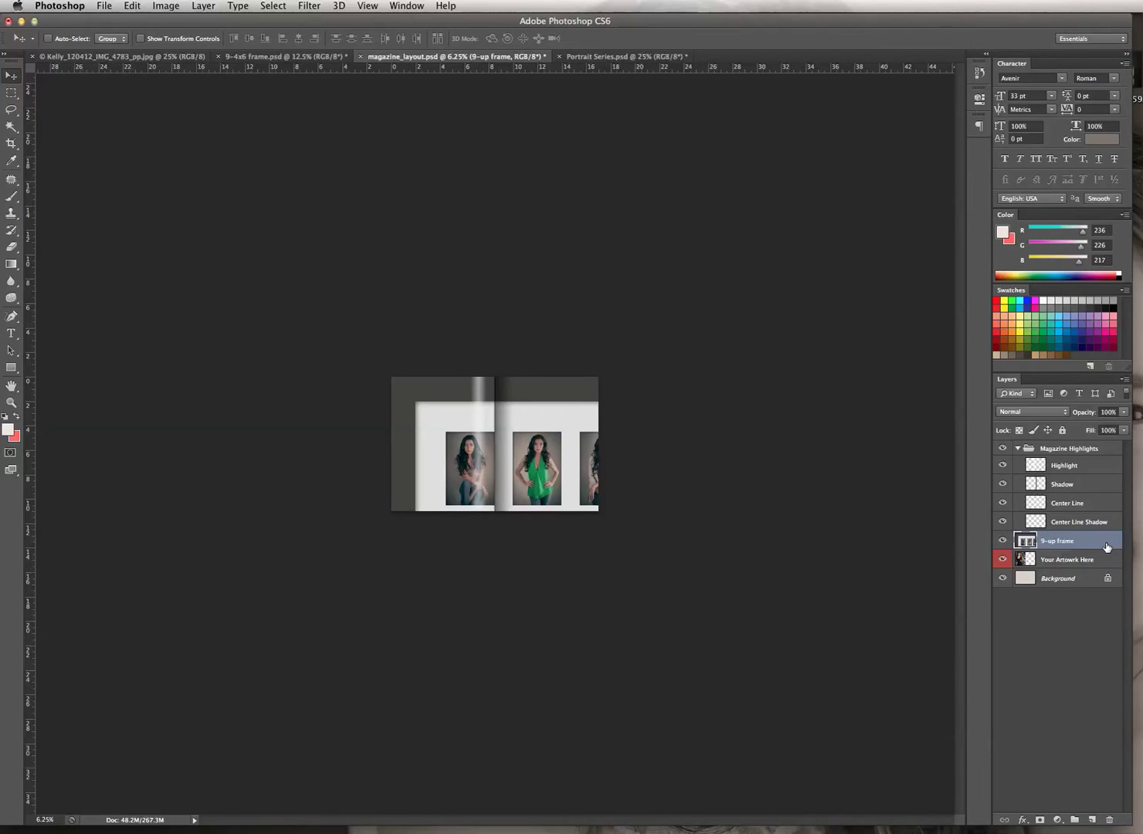
key(super+minus)
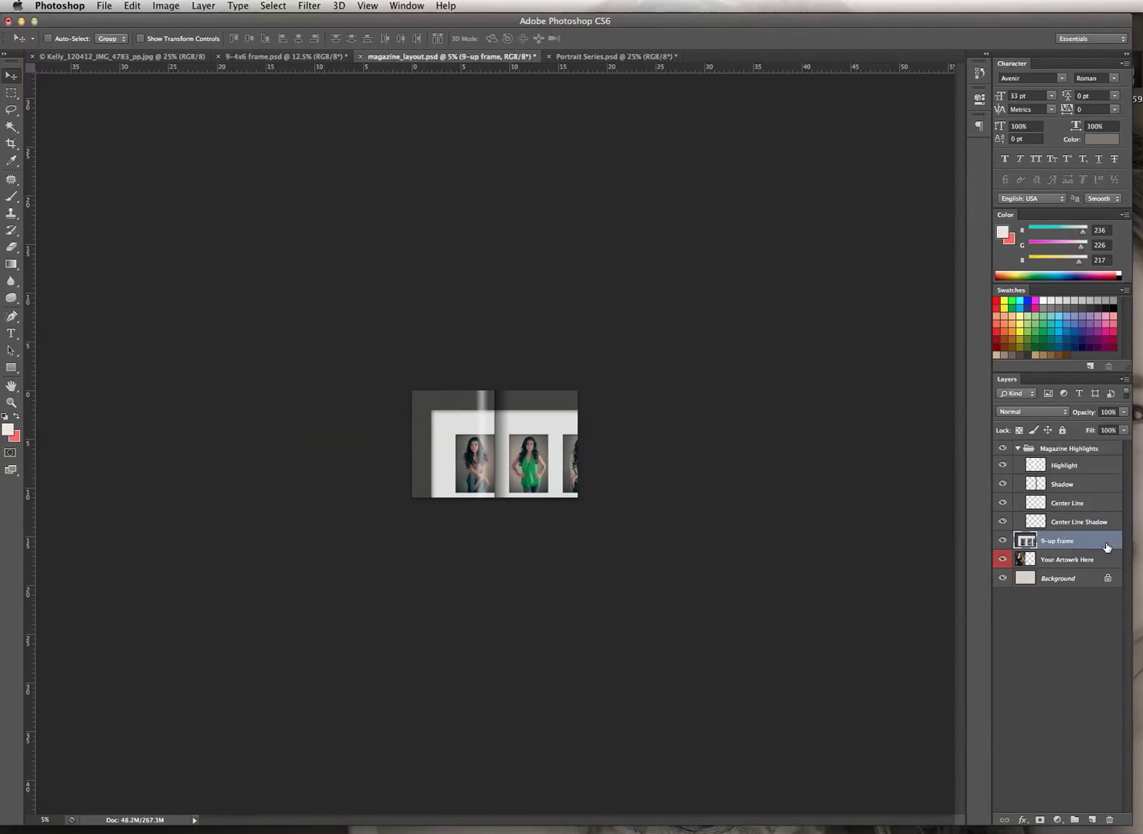
click(414, 9)
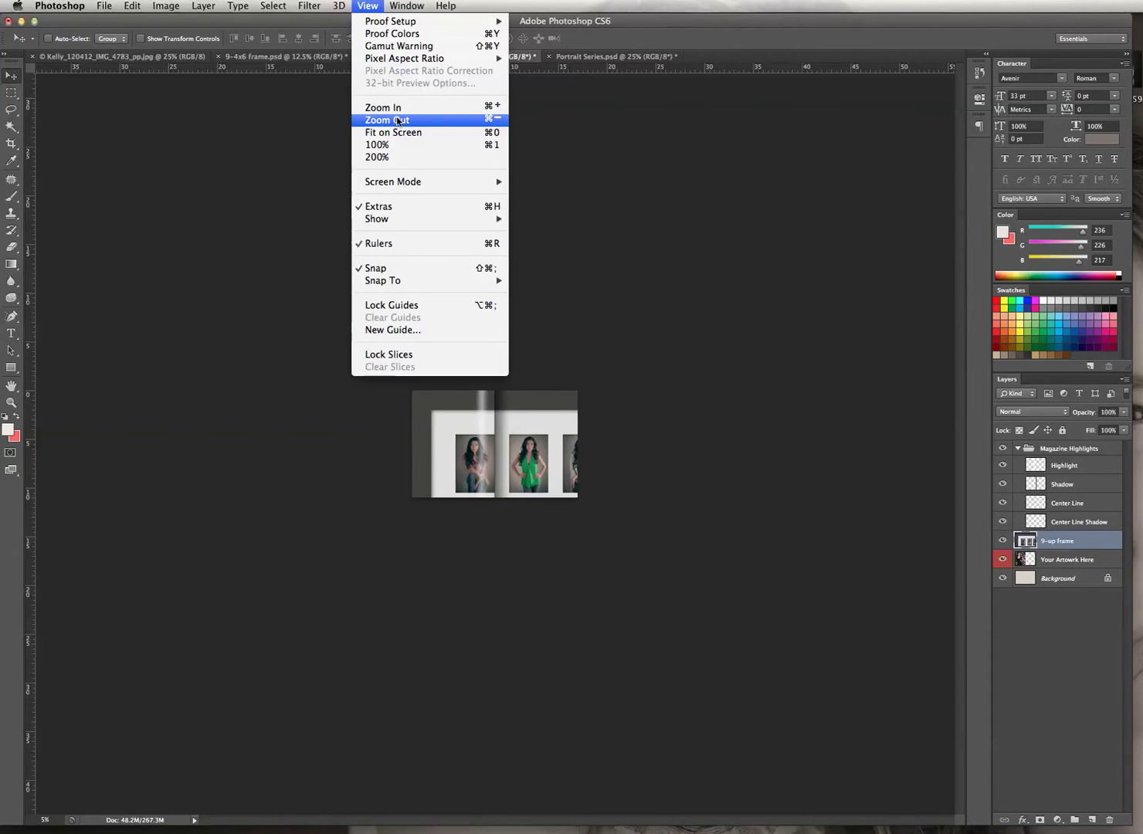
click(900, 489)
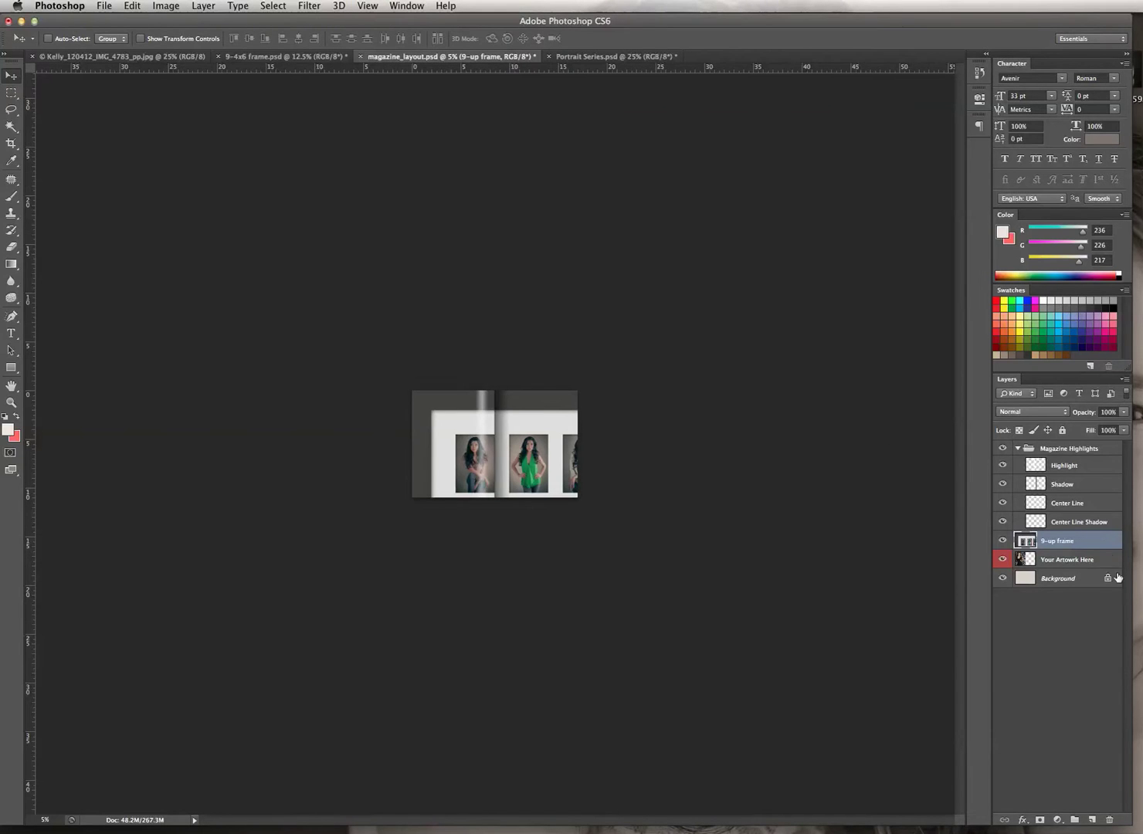
double_click(1104, 545)
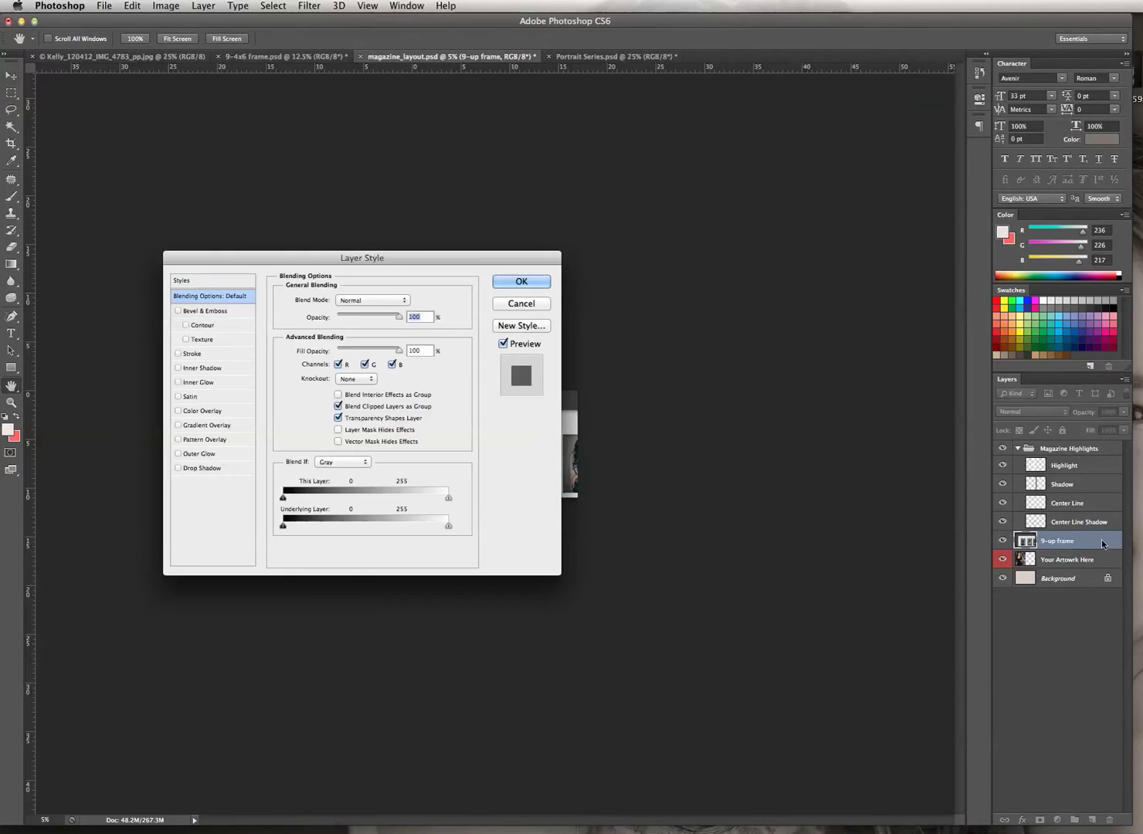
click(529, 304)
click(128, 7)
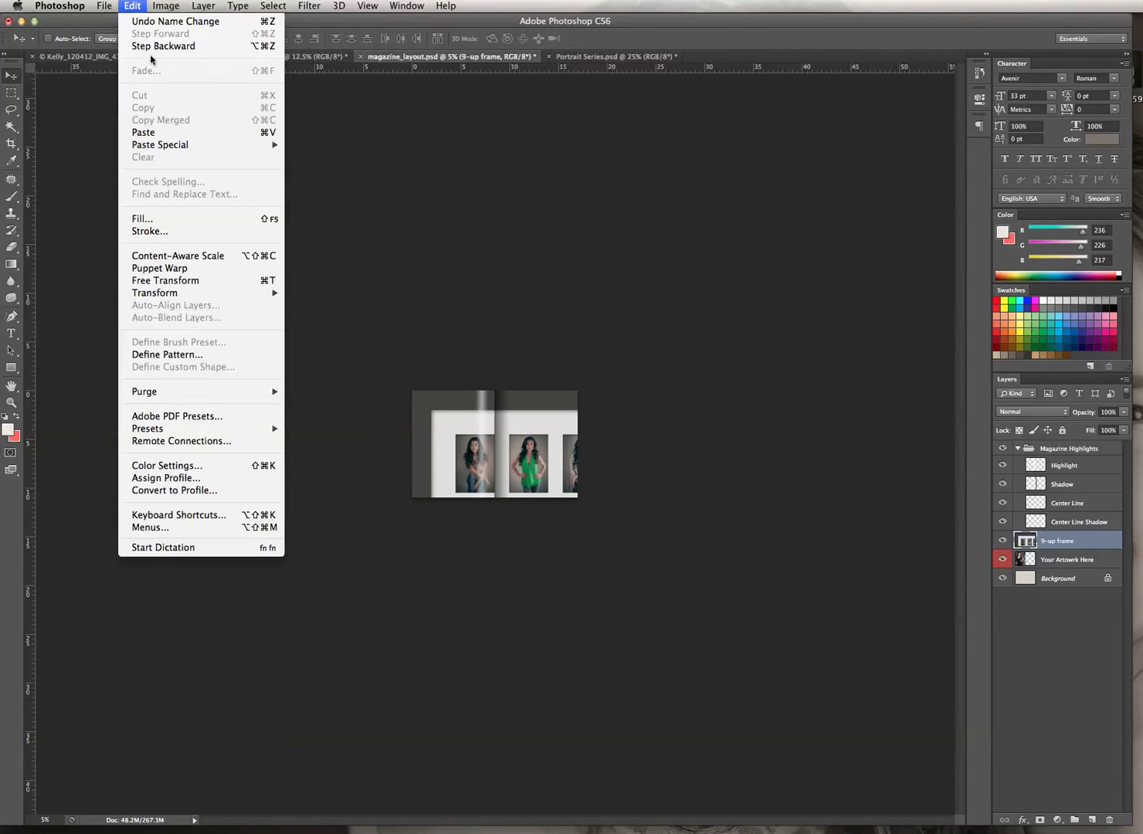
mouse_move(163, 294)
click(308, 318)
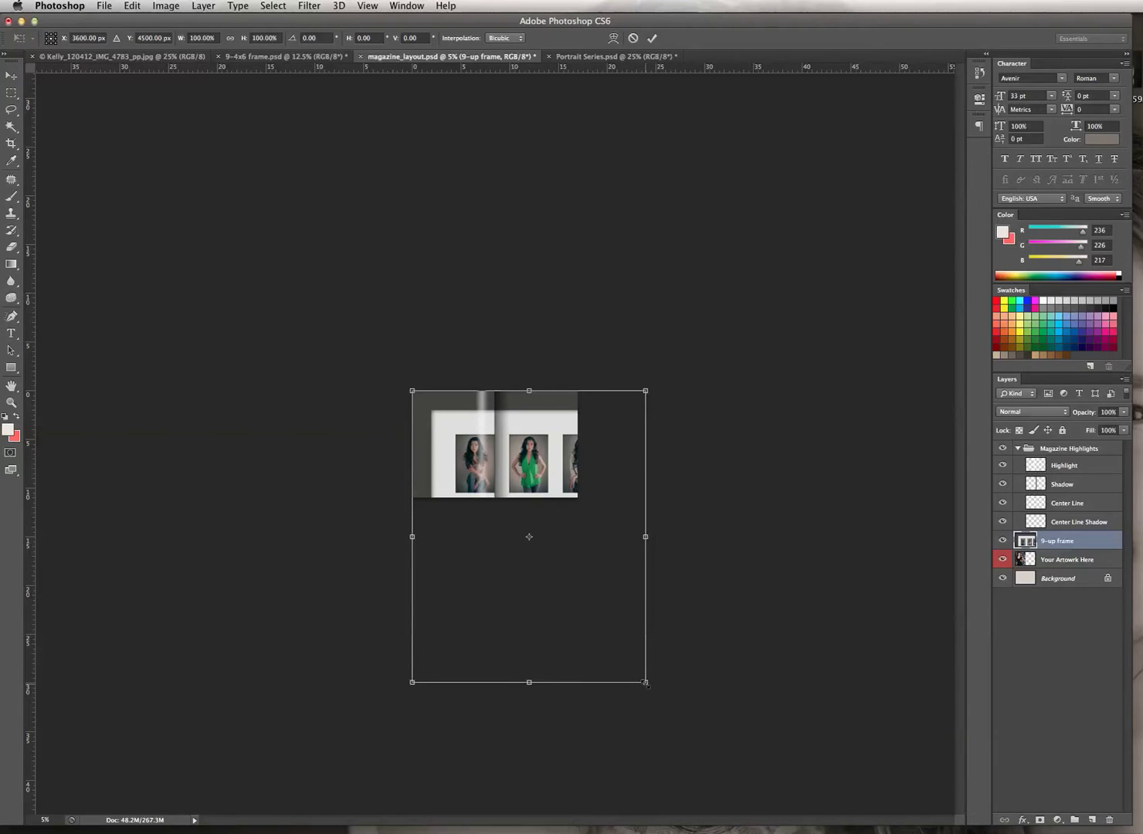
drag(646, 683, 546, 469)
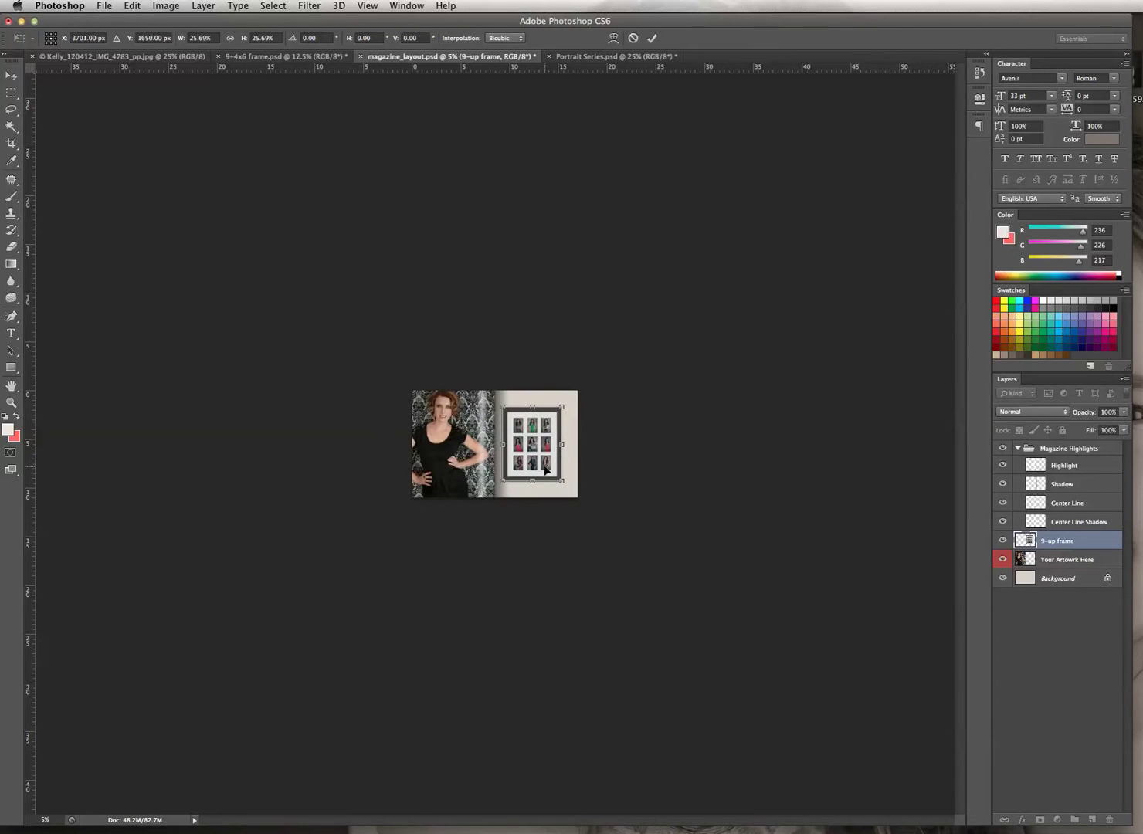
Move the frame about 0.5 in to the right, reduce it to about 25% scale, and apply the transformation.
key(super+0)
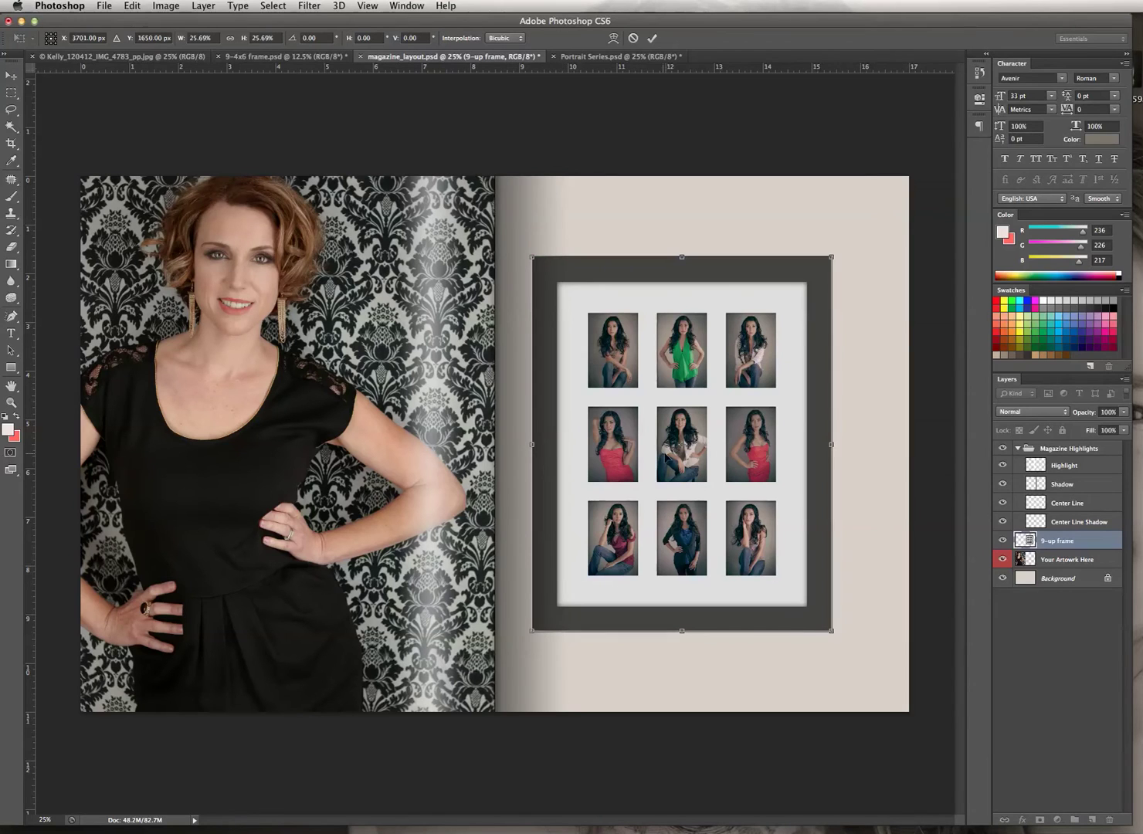
drag(669, 459, 701, 426)
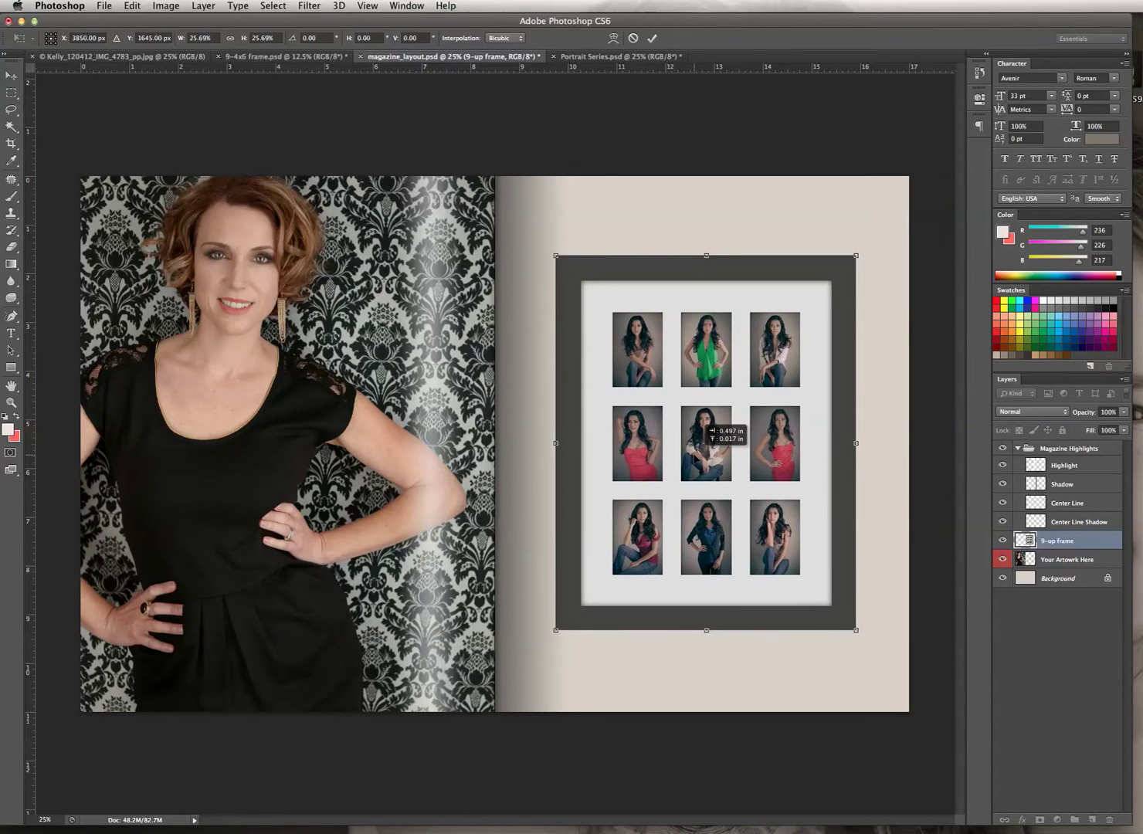
drag(856, 630, 848, 621)
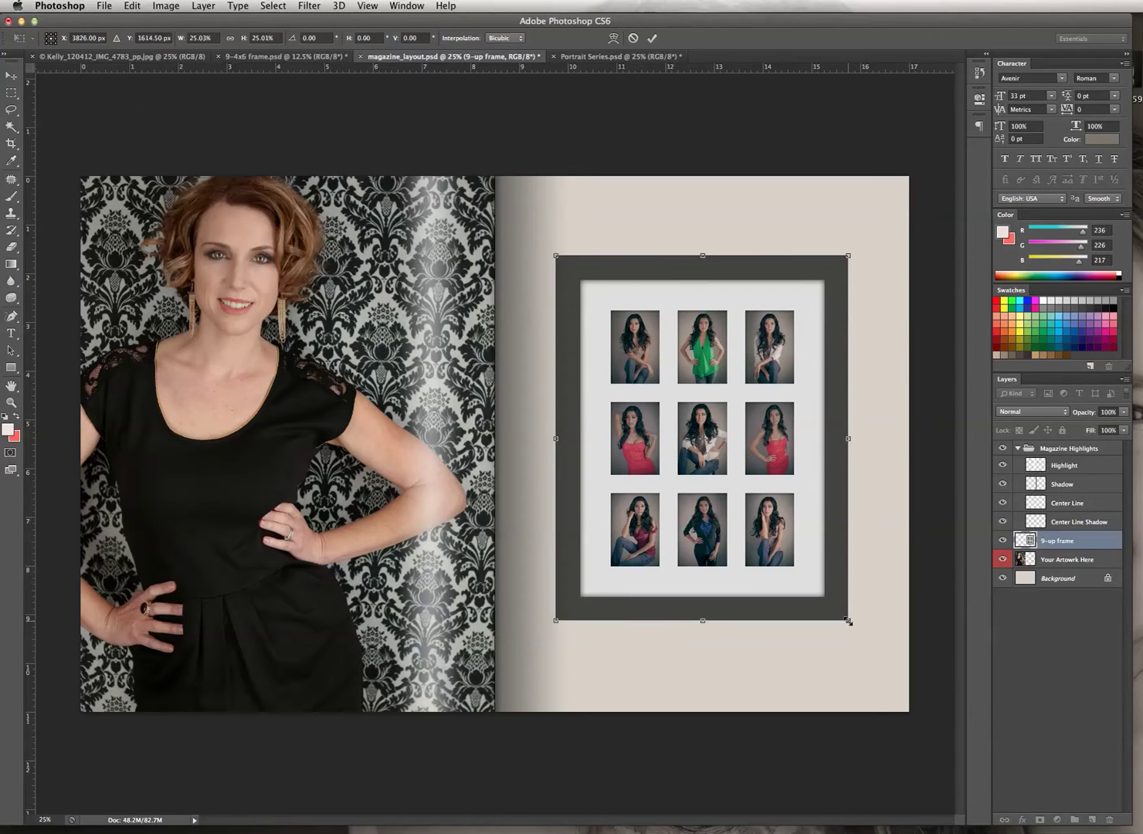
key(Return)
Nudge the nine-photo frame slightly to fine-tune its placement on the right page.
drag(742, 459, 748, 459)
key(shift+Left)
key(shift+Left)
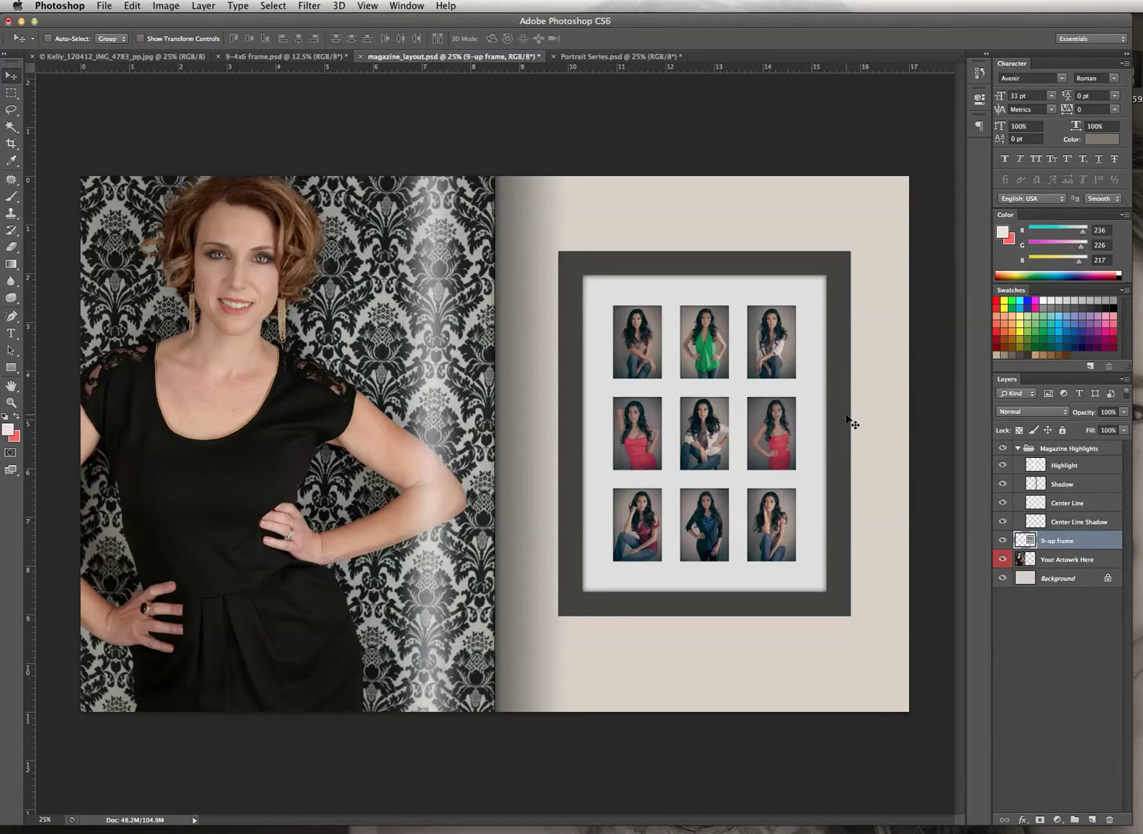
Add a drop shadow to the 9-up frame layer with 35% opacity, 20 px distance and 25 px size.
double_click(1108, 543)
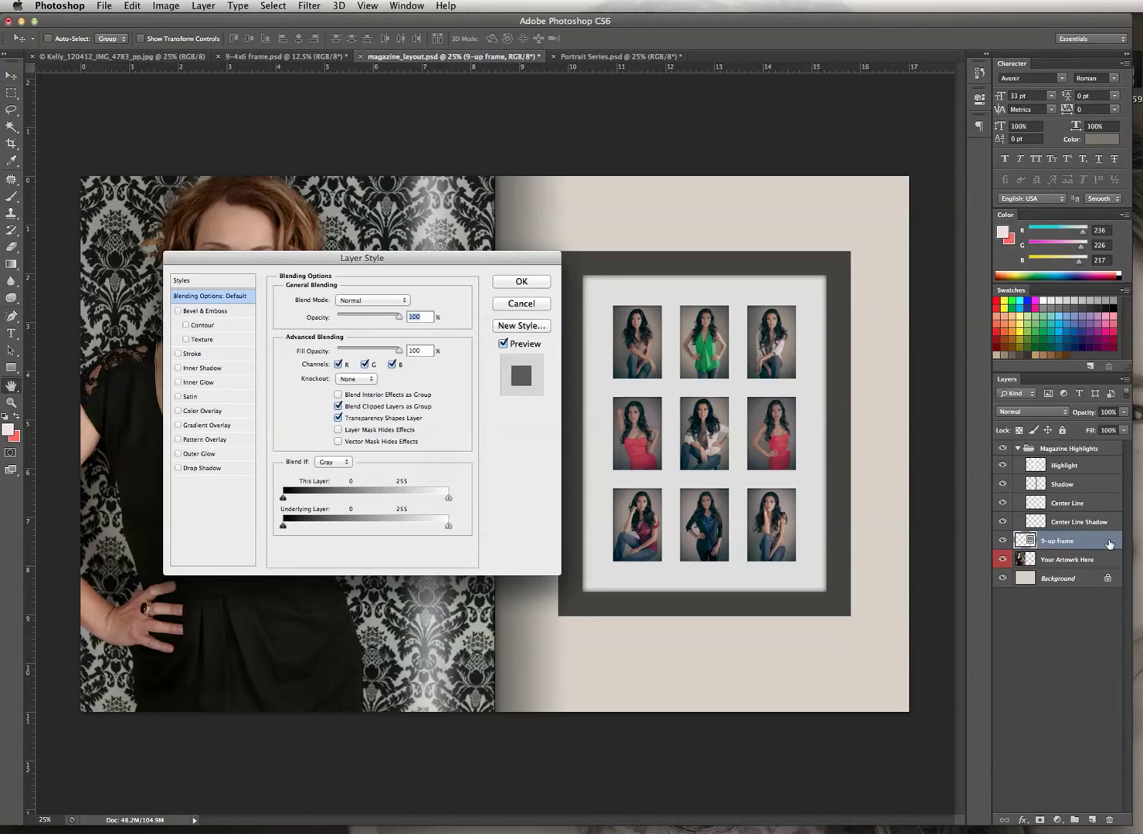
click(197, 467)
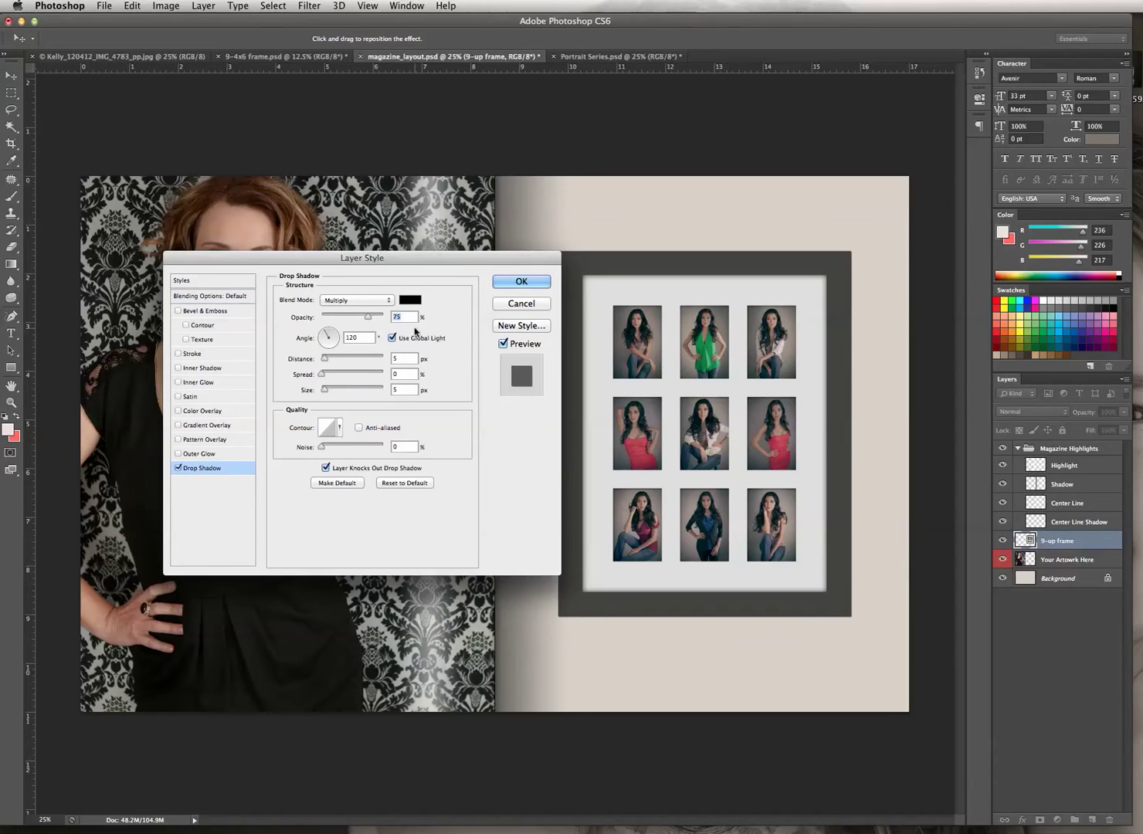
text(35)
click(405, 358)
text(20)
click(401, 389)
text(25)
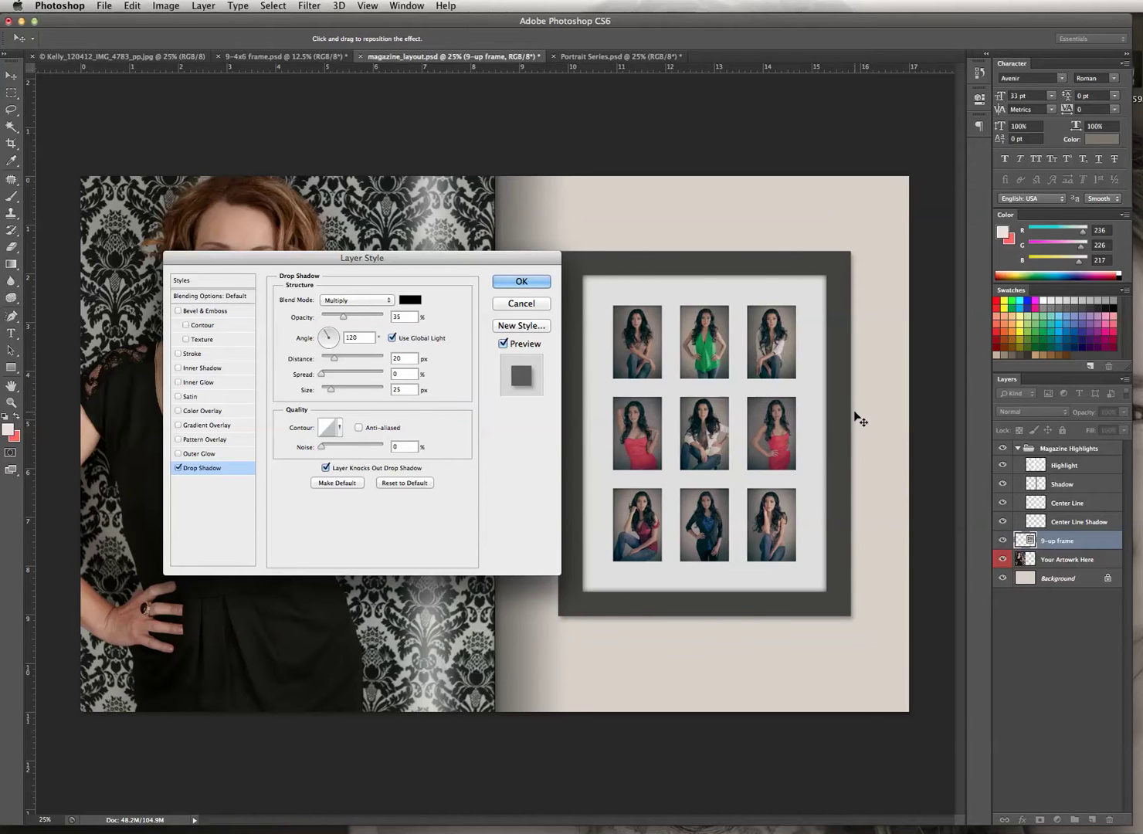
Set the drop shadow's opacity to 45%, apply the layer style, and collapse the 9-up frame layer's effects list.
double_click(392, 315)
text(45)
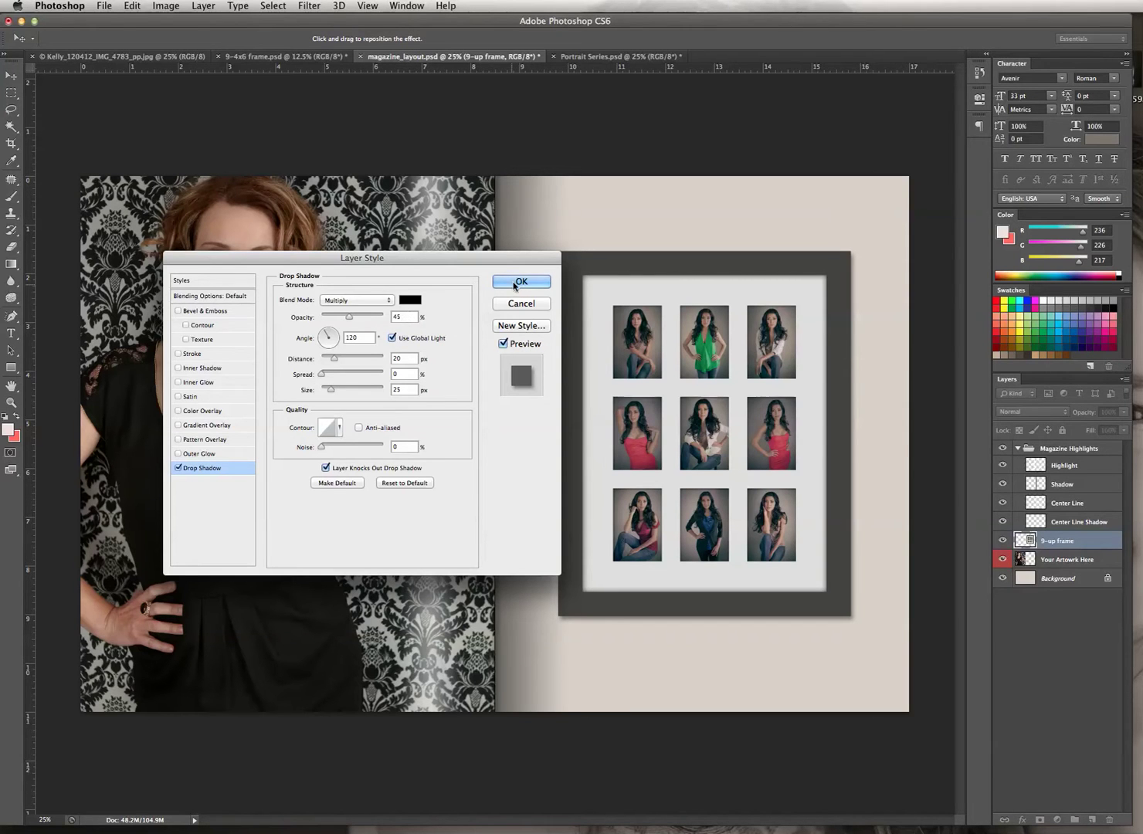
click(519, 281)
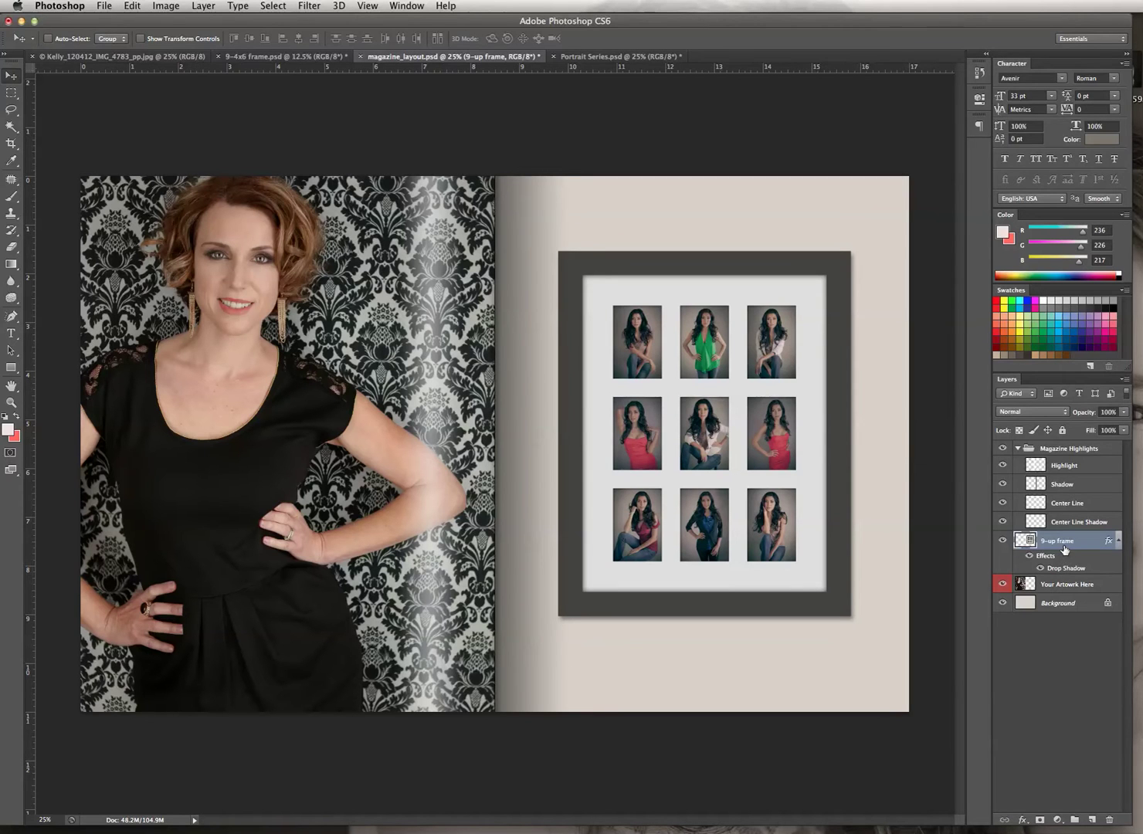
click(1117, 541)
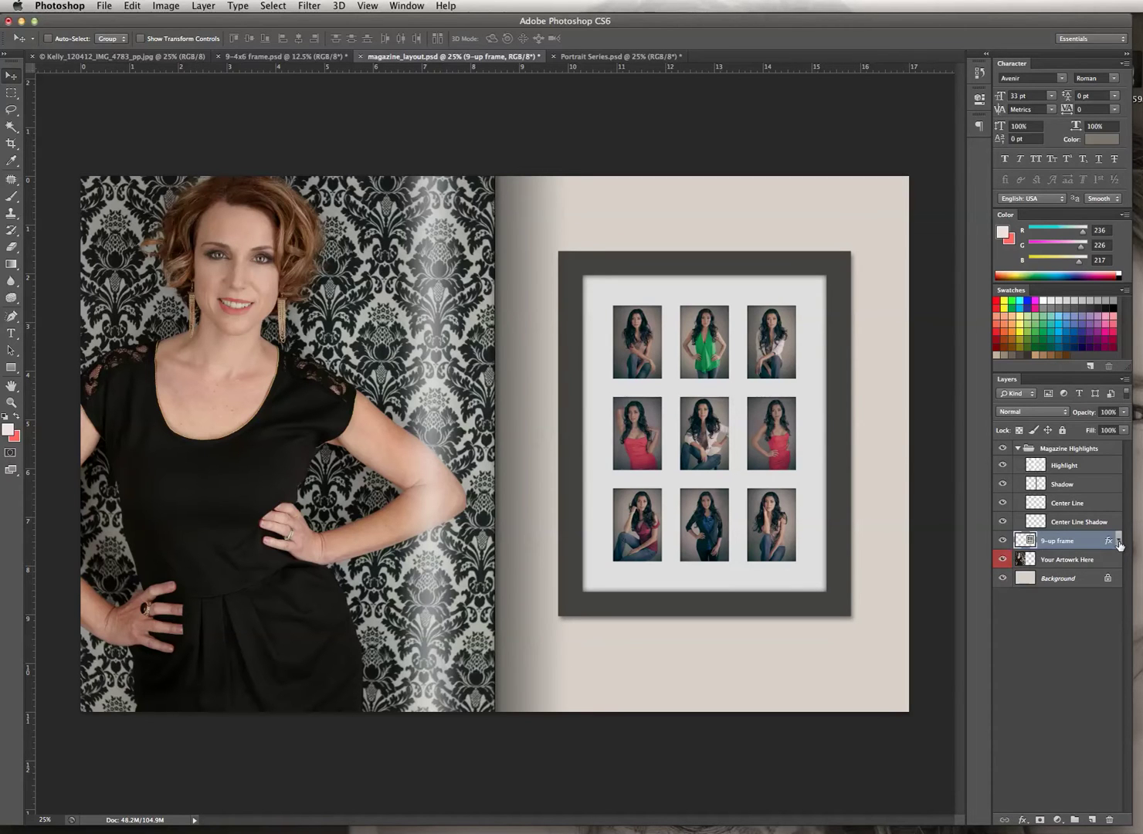
Select the Background layer, reset the colors to default black and white, and try filling the layer with each.
click(1028, 582)
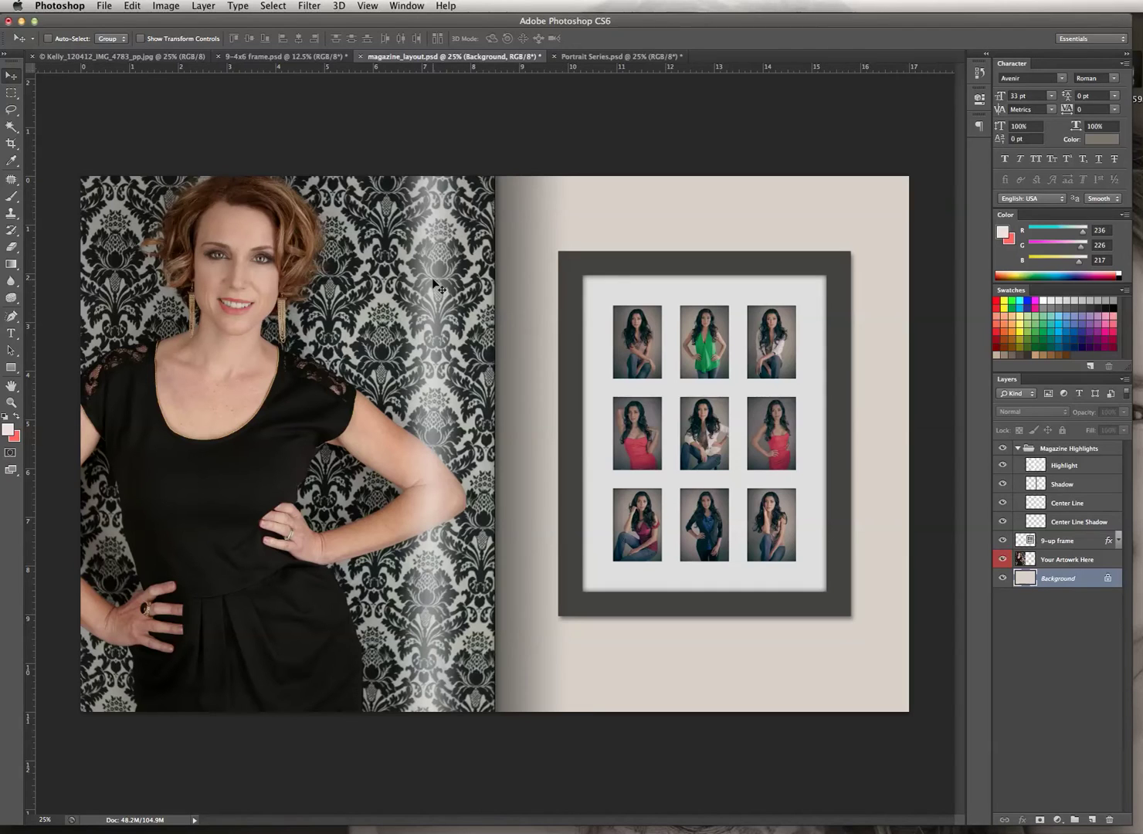
click(1060, 300)
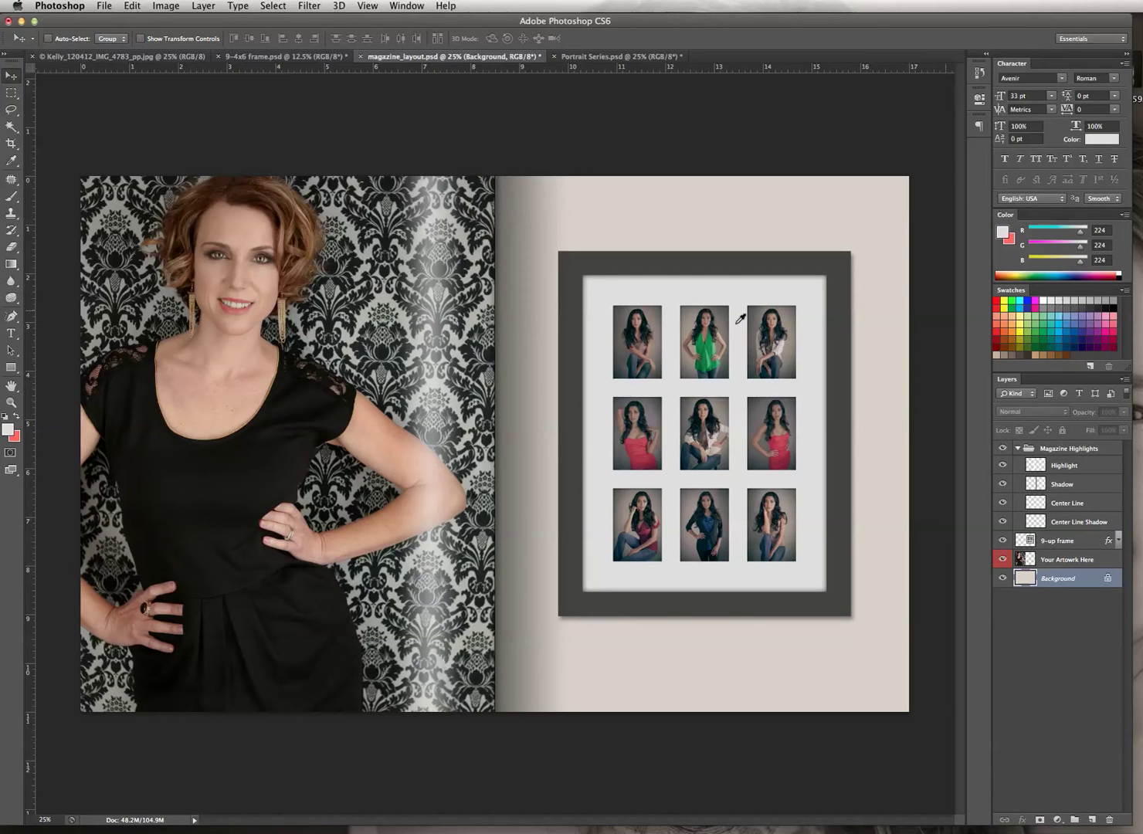
click(5, 417)
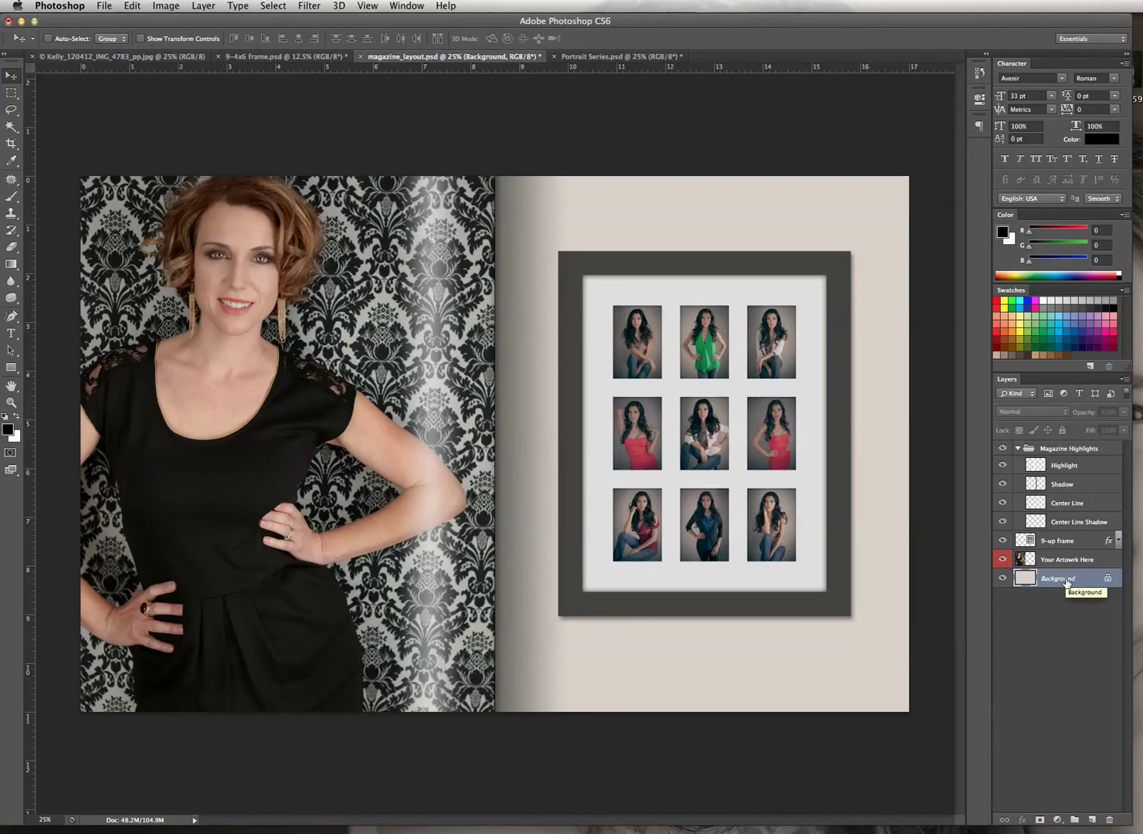
key(super+BackSpace)
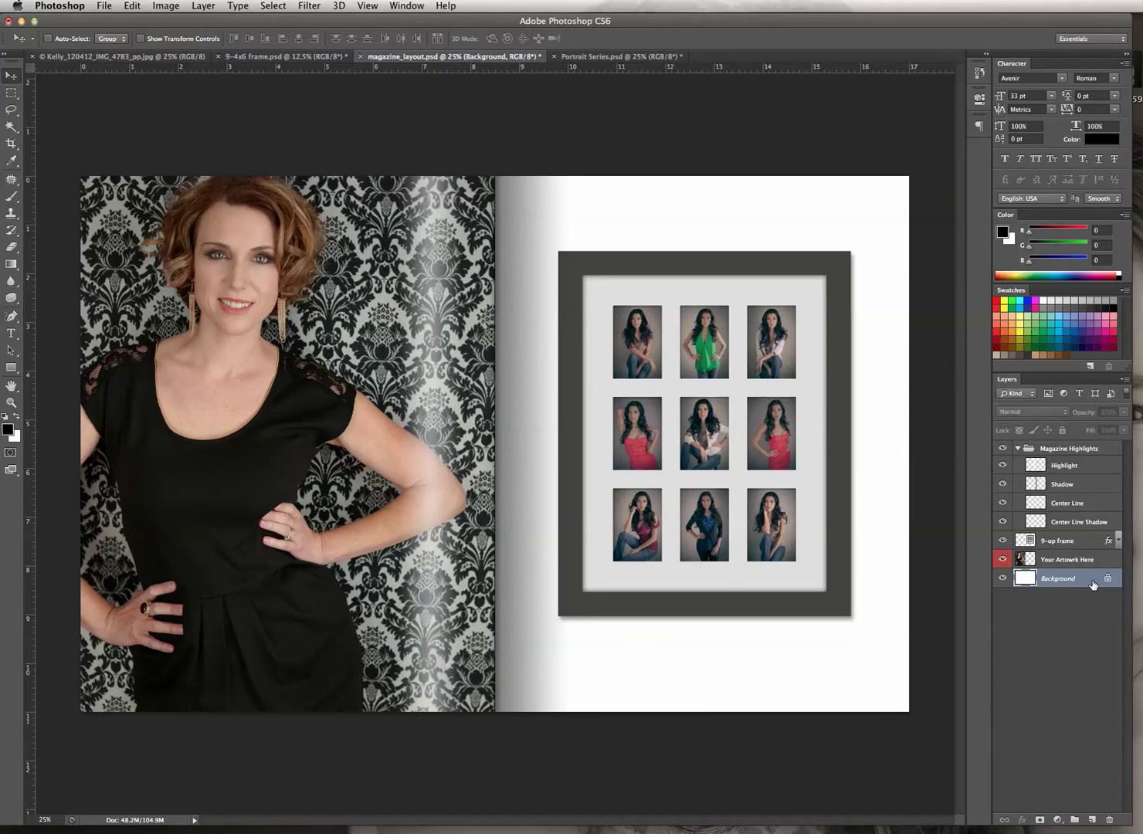
key(alt+BackSpace)
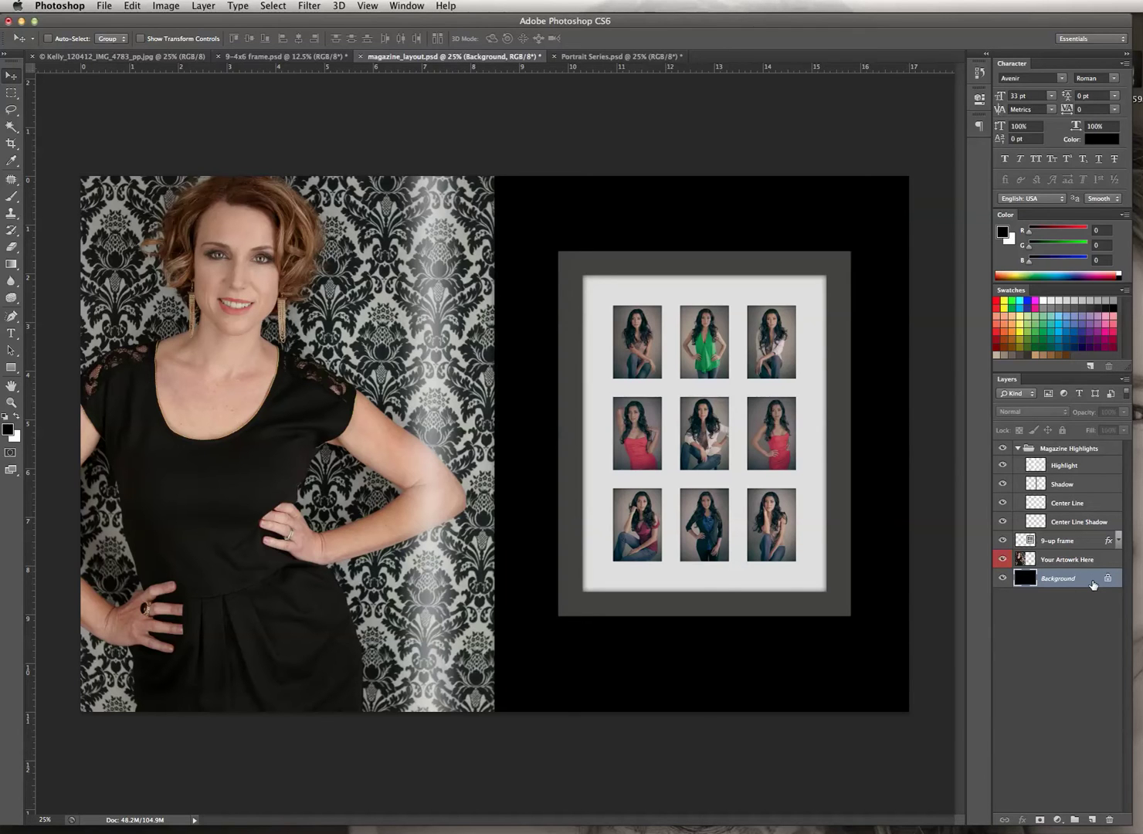
Swap the foreground and background colors back and forth, and refill the Background layer with white.
click(15, 417)
click(15, 418)
click(17, 417)
click(17, 417)
key(super+BackSpace)
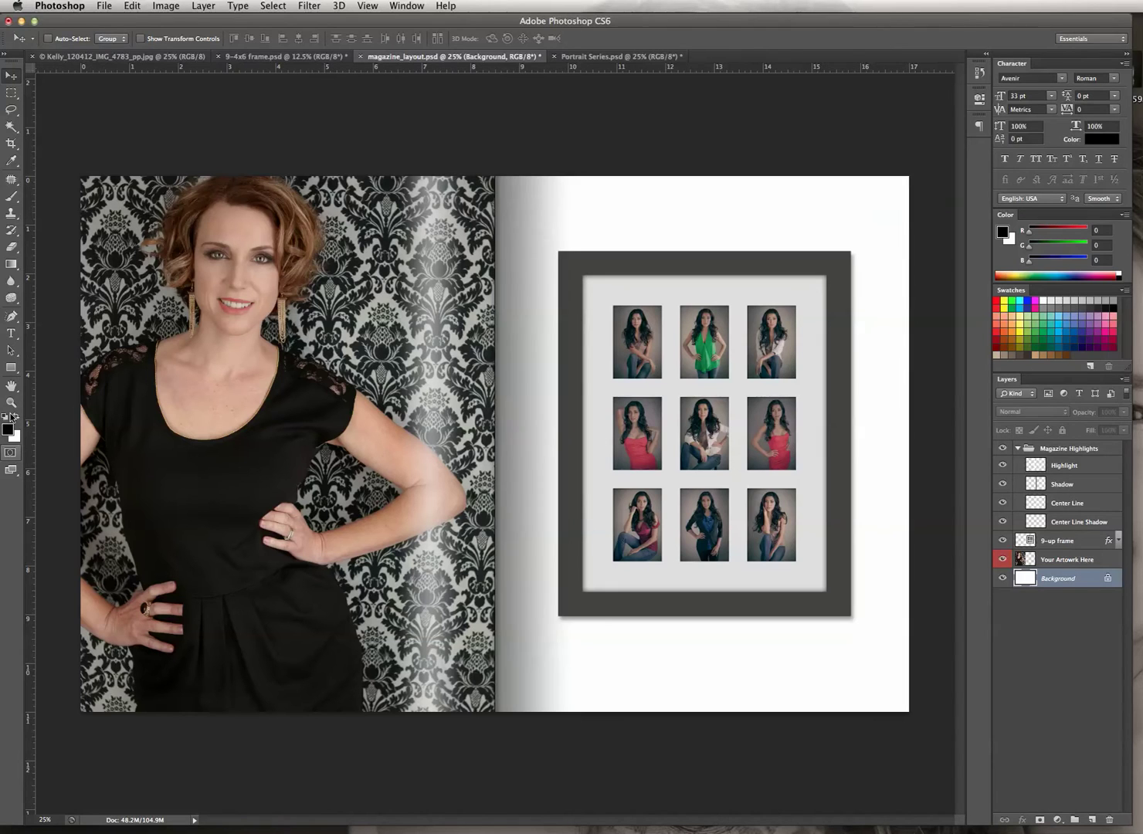
Try a 15% Gray fill and a Pastel Yellow fill on the Background layer.
click(1058, 300)
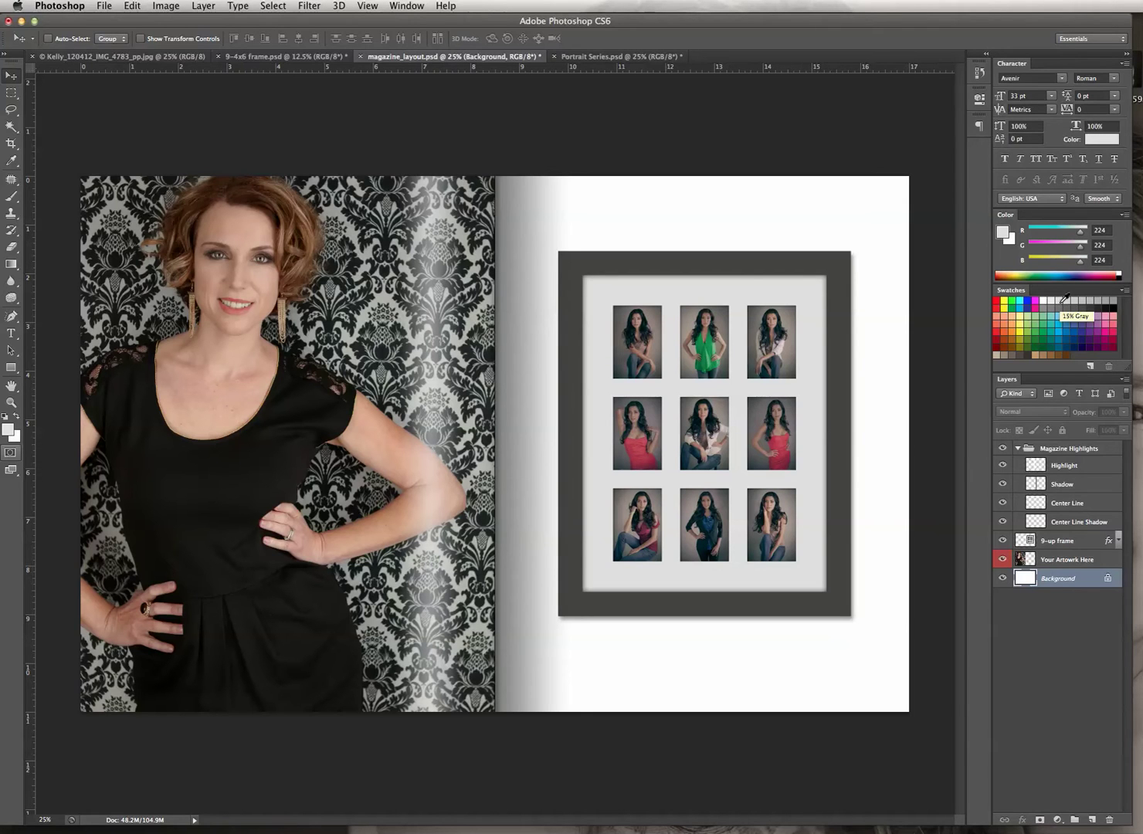
key(alt+BackSpace)
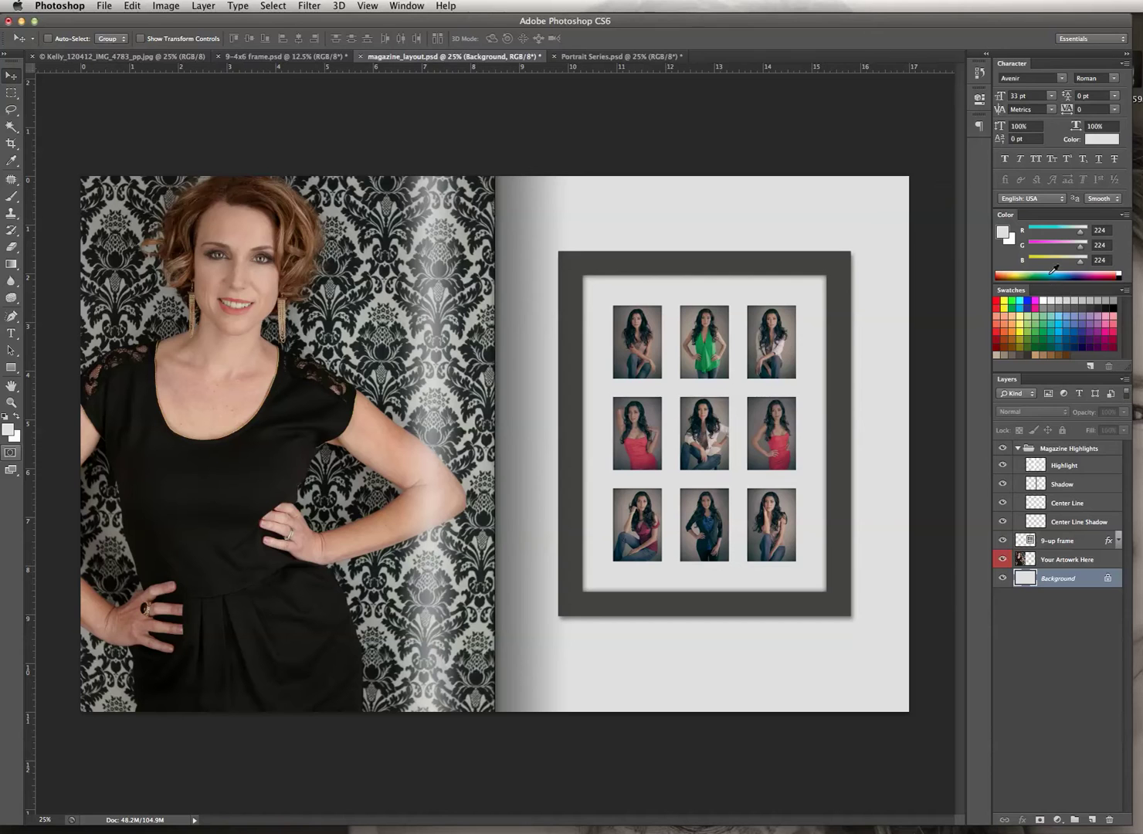
click(1018, 315)
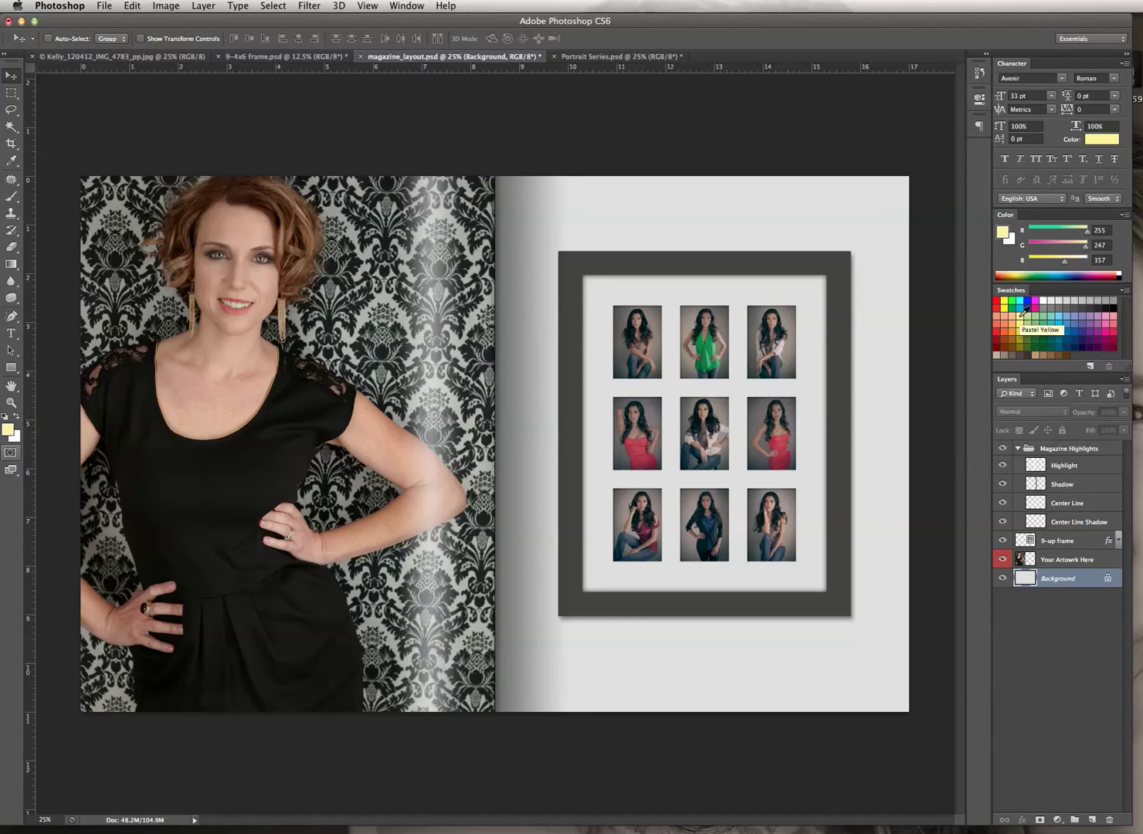
key(alt+BackSpace)
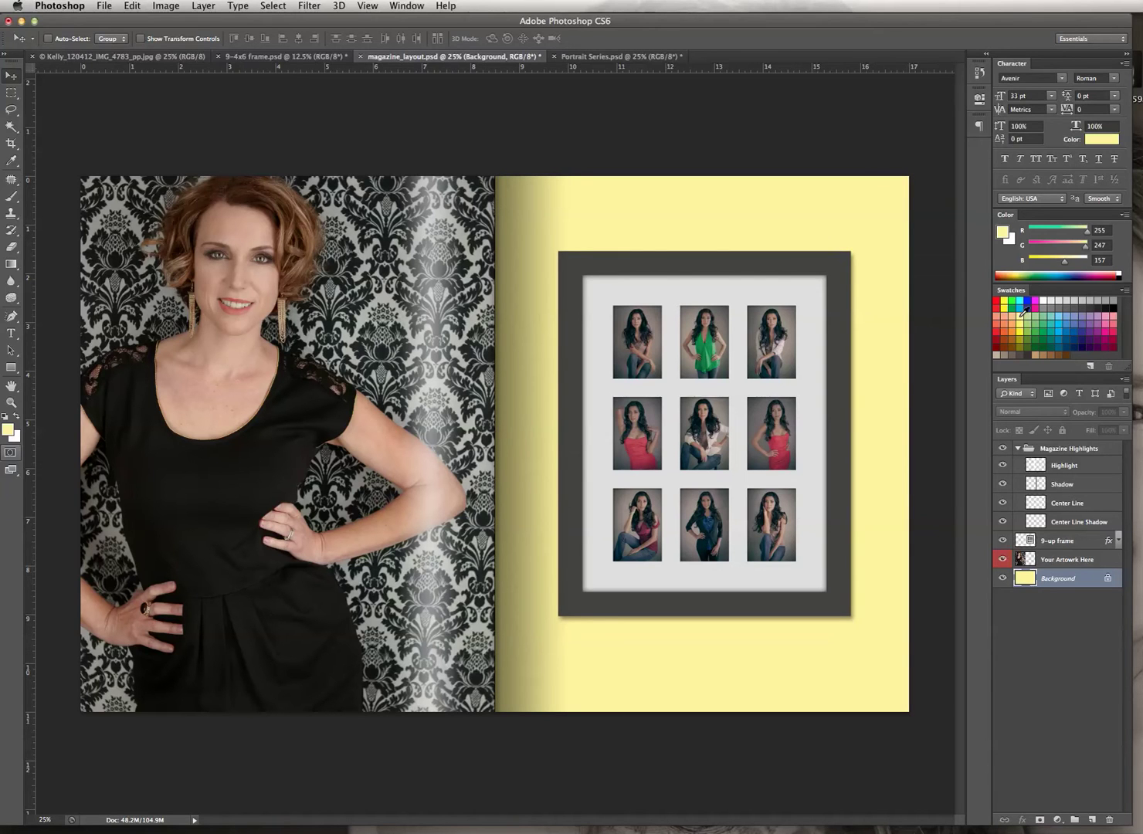
Fill the Background layer with 15% Gray and collapse the Magazine Highlights group.
click(1059, 301)
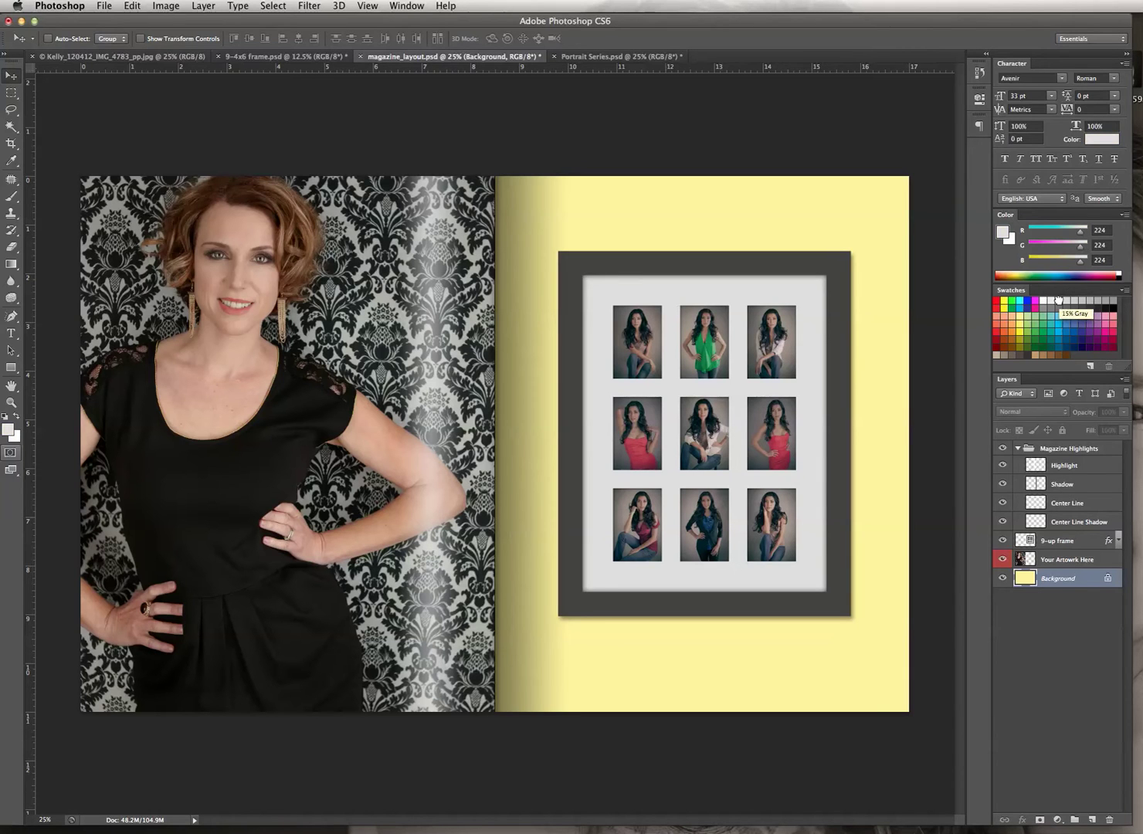
key(alt+BackSpace)
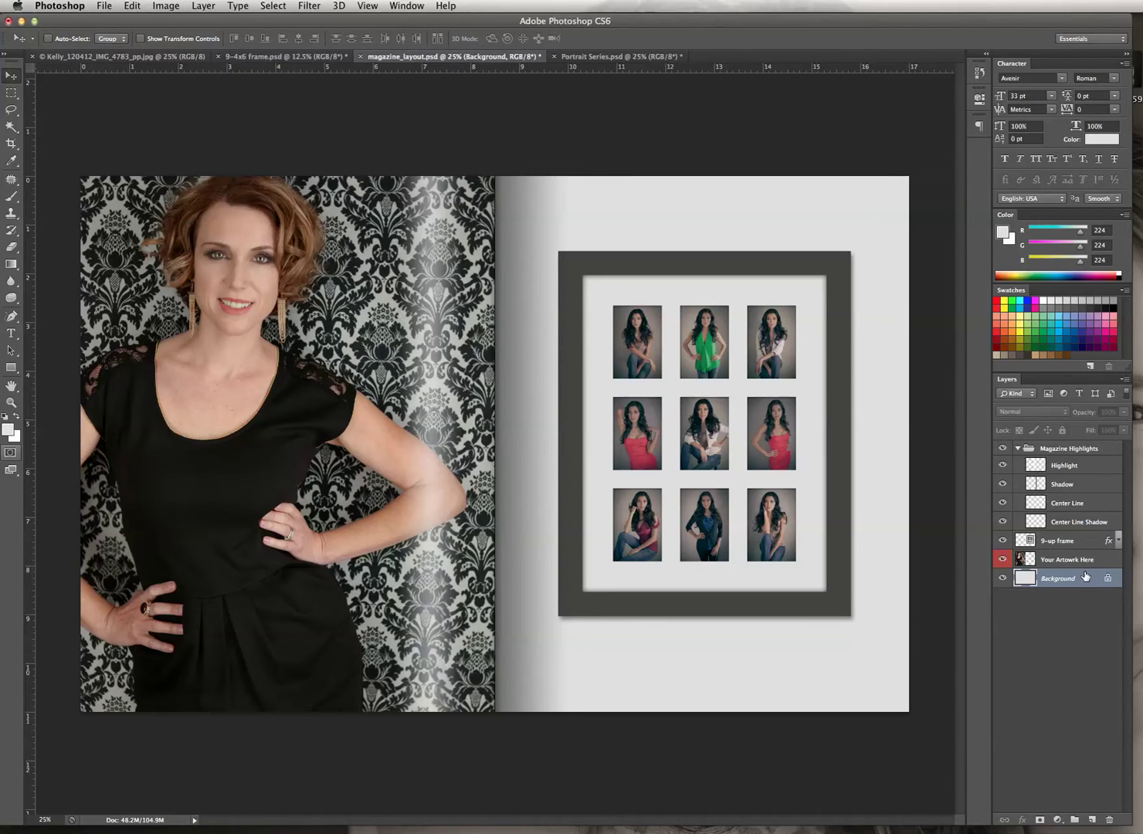
click(1018, 448)
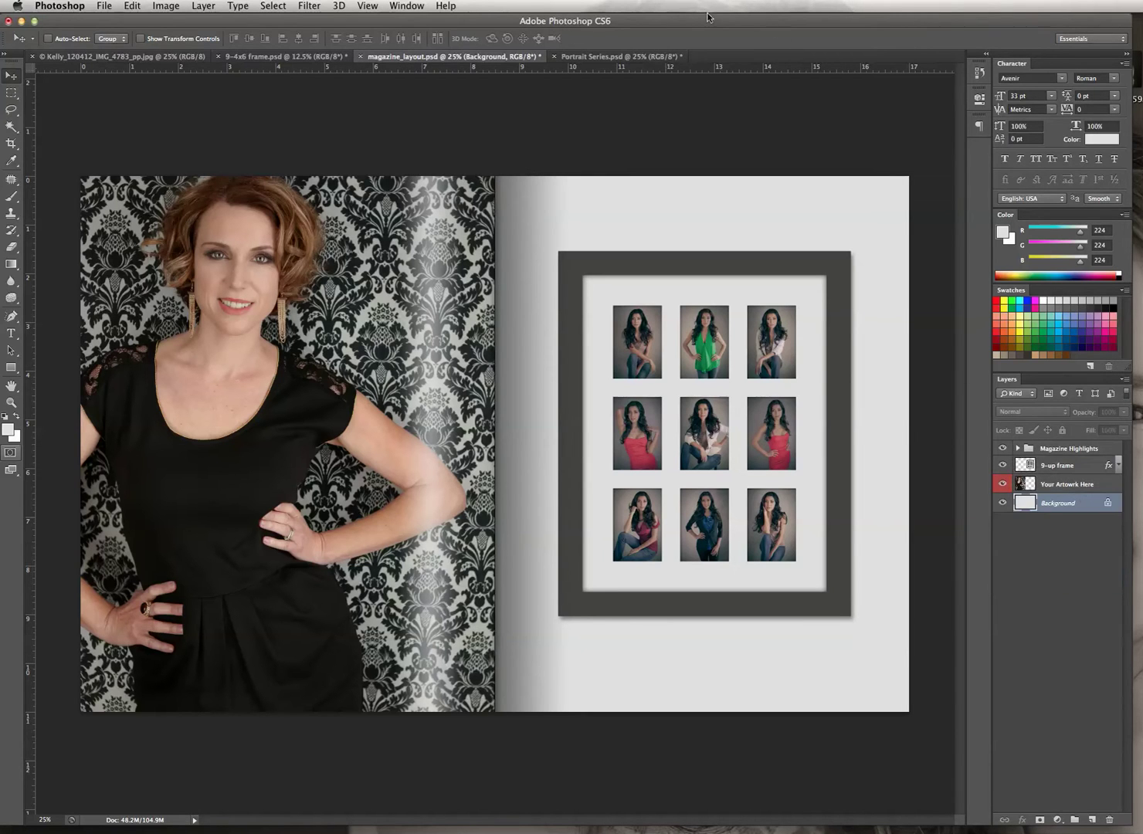
After checking Portrait Series.psd for reference, add the black title "PORTRAIT SERIES" to the right page and center it above the frame.
click(618, 58)
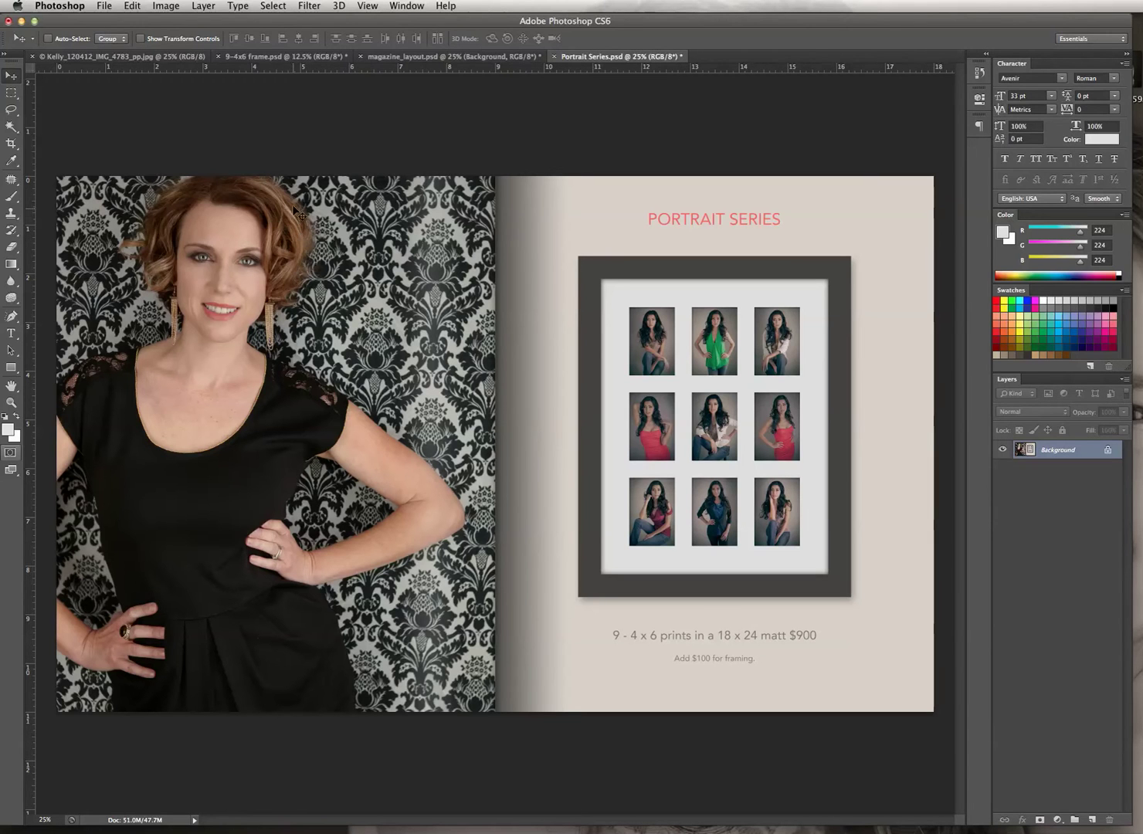
click(490, 57)
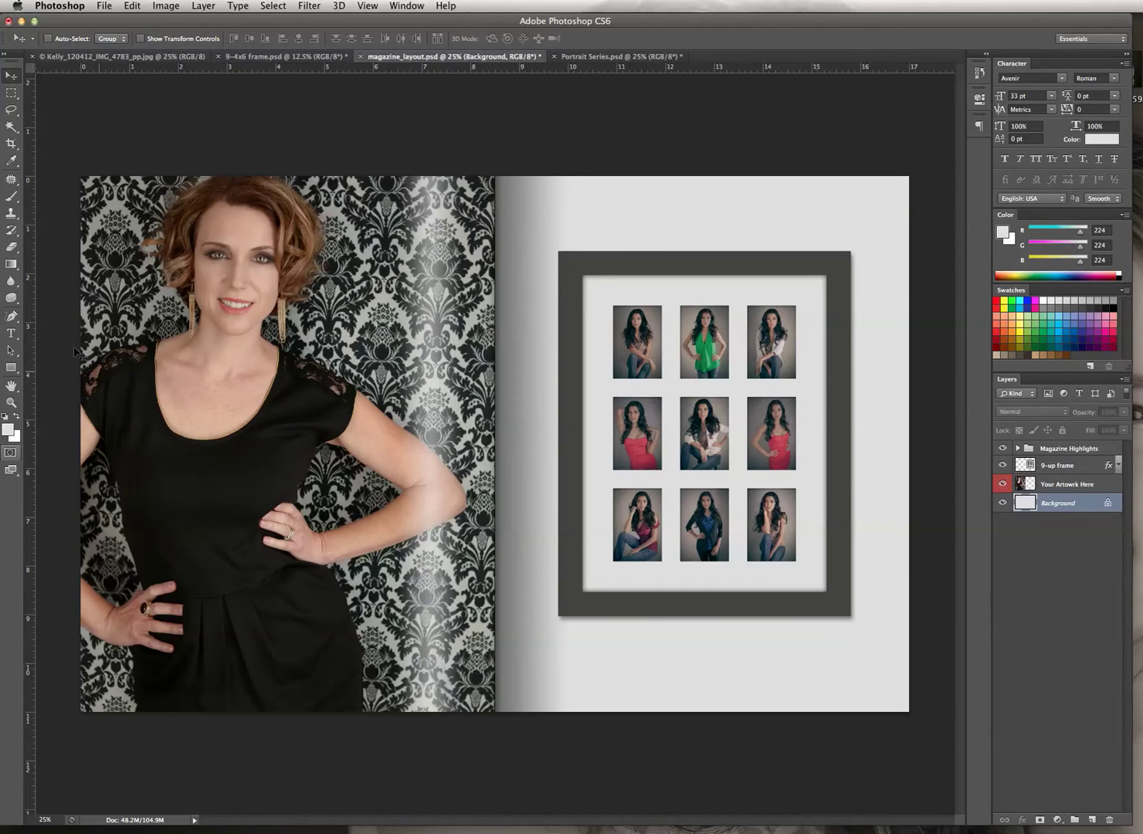
click(12, 335)
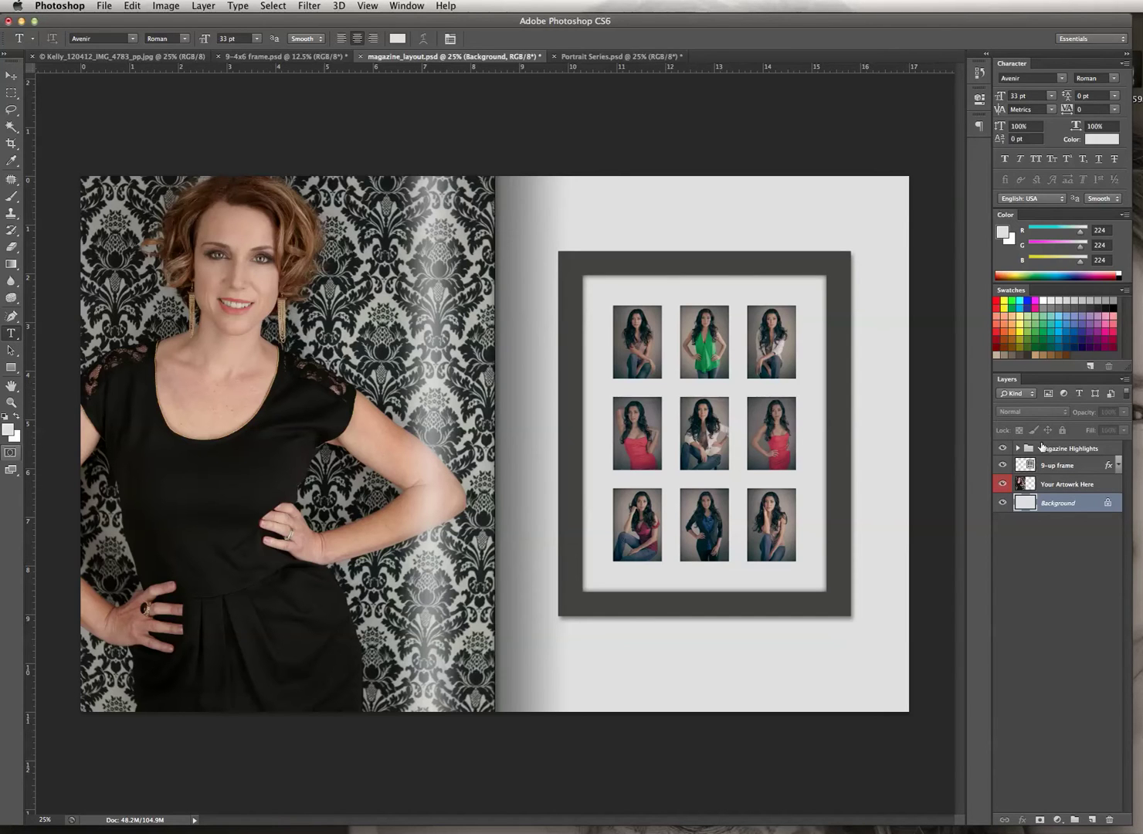
click(644, 216)
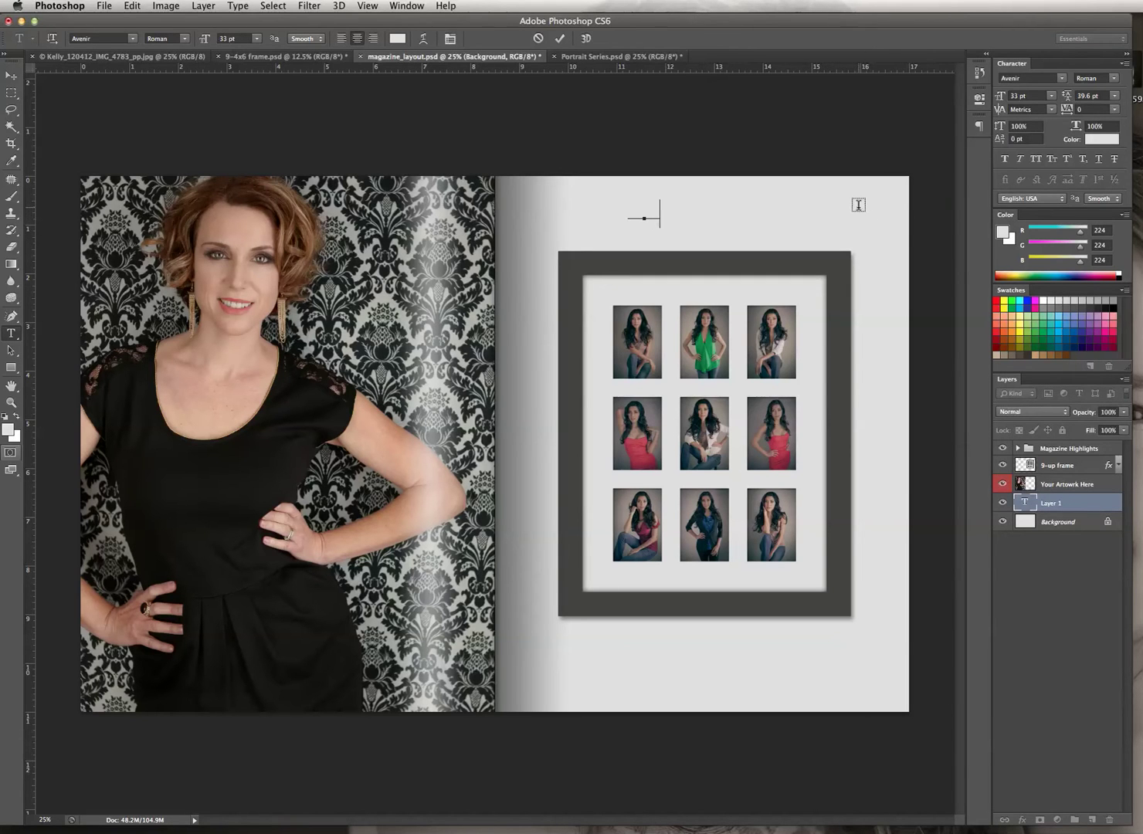
text(Glamour Sh)
key(super)
key(super+a)
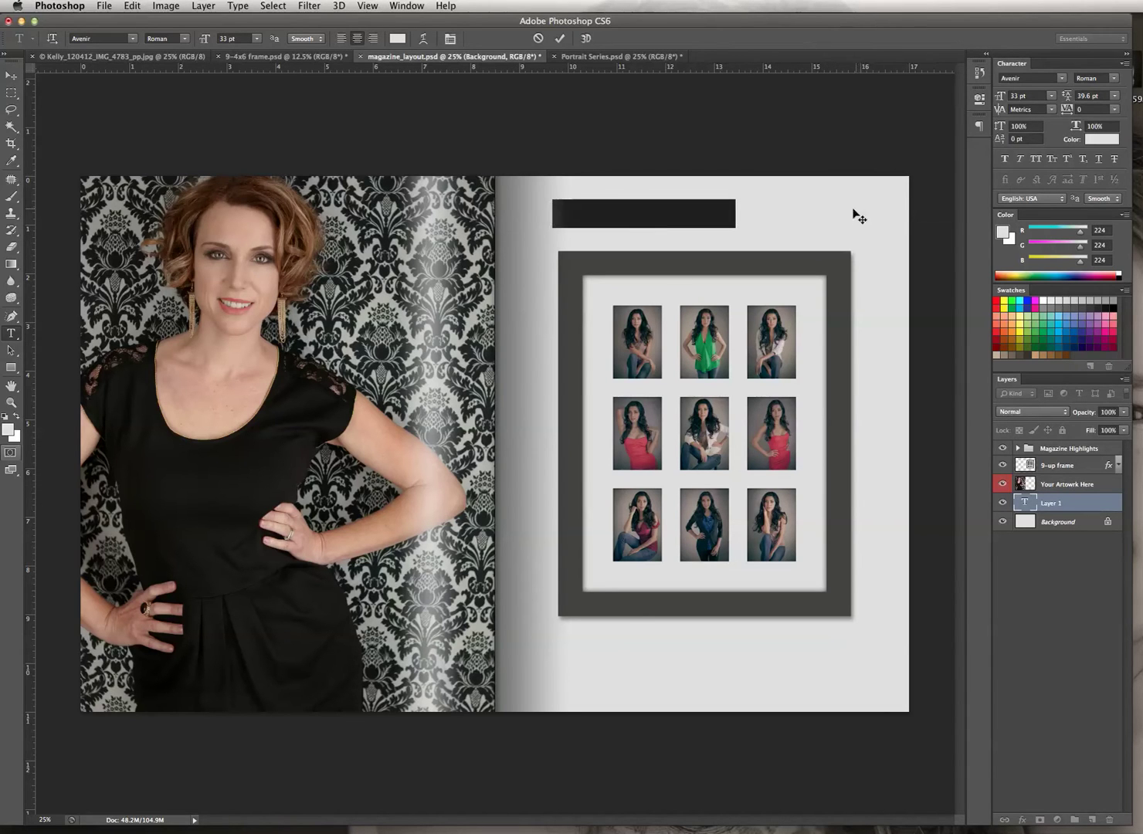
click(3, 418)
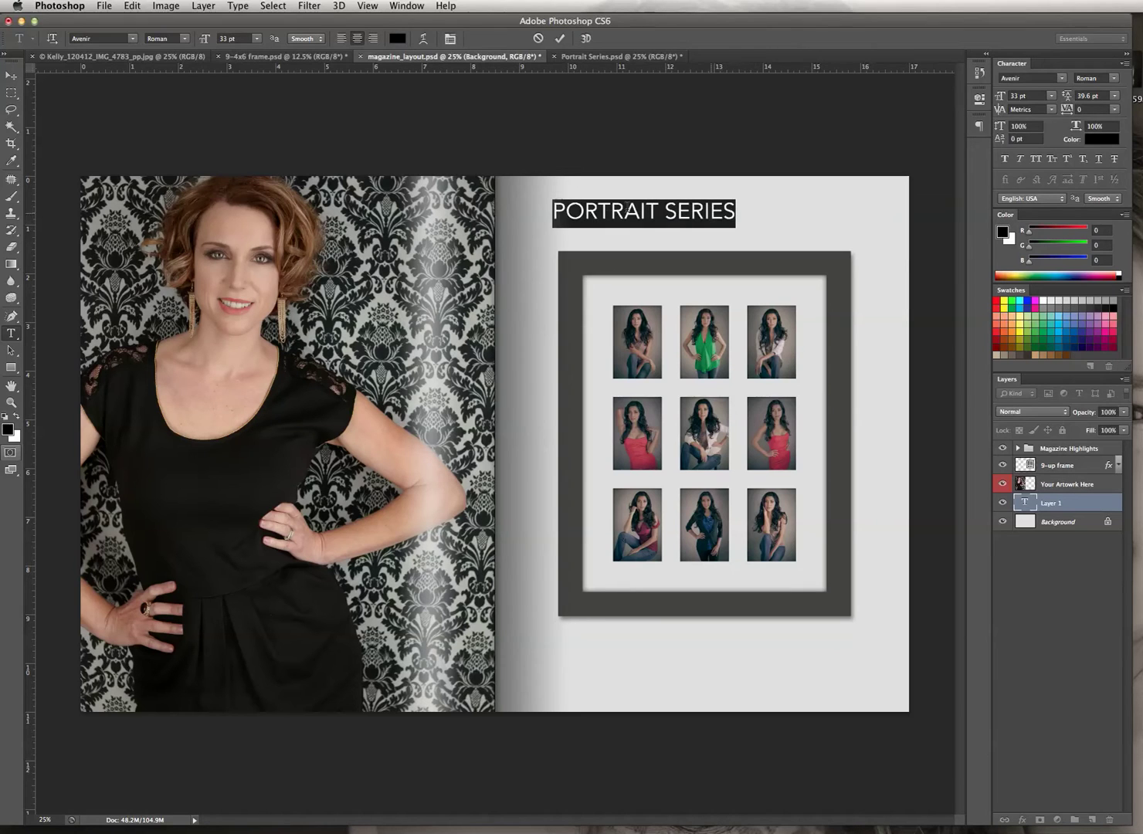
click(10, 77)
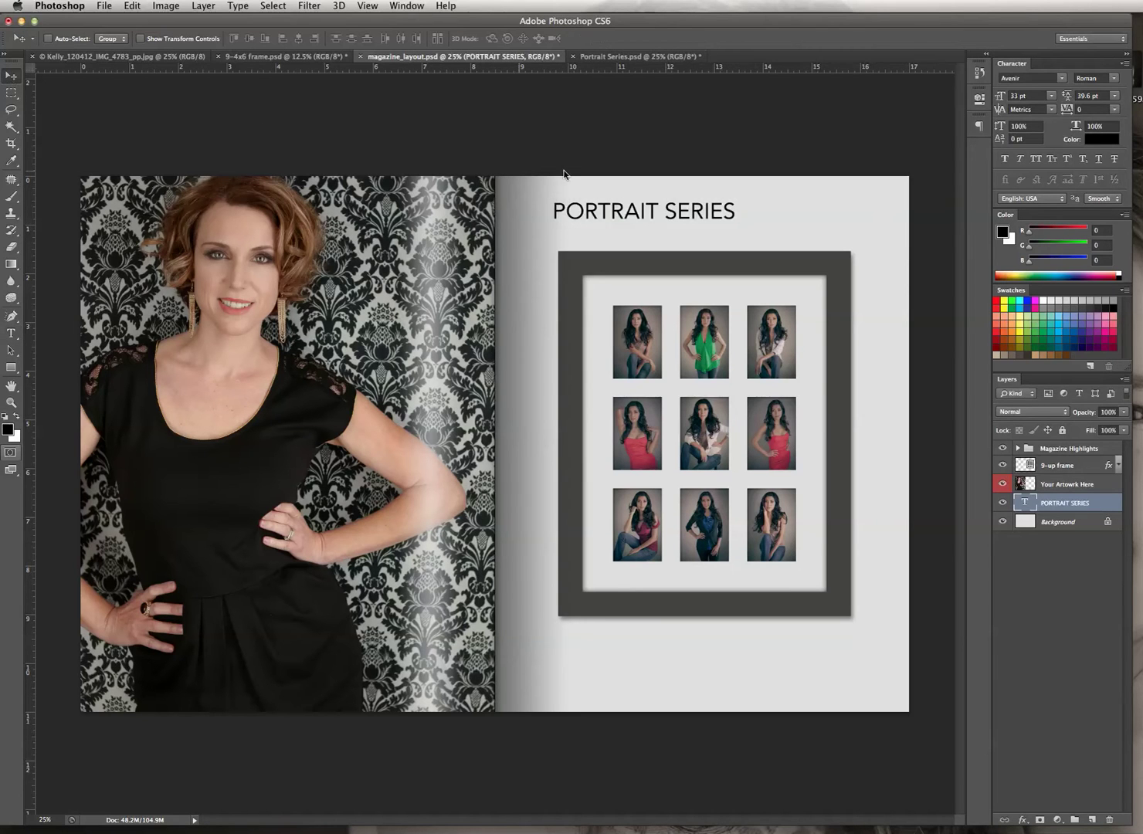
drag(638, 218, 696, 224)
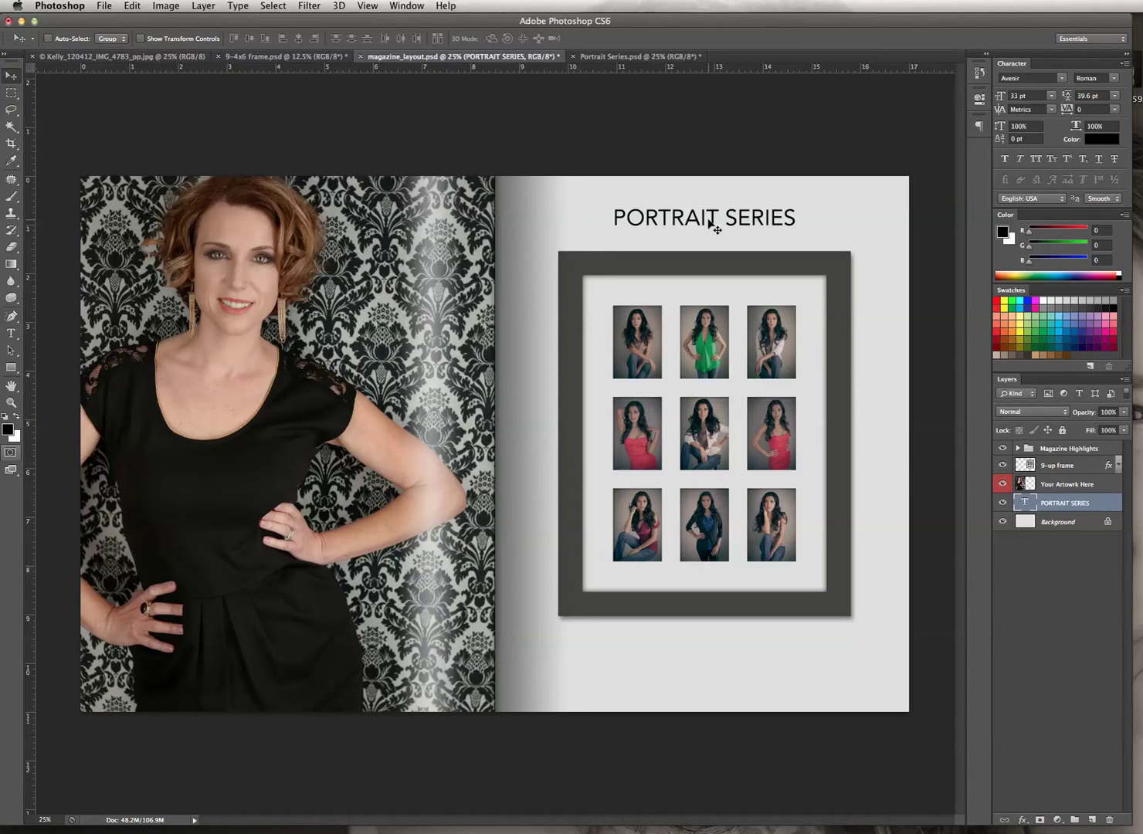
Set the PORTRAIT SERIES title to 24 pt in the Light Red swatch color and fine-tune its position above the frame.
click(11, 332)
click(716, 217)
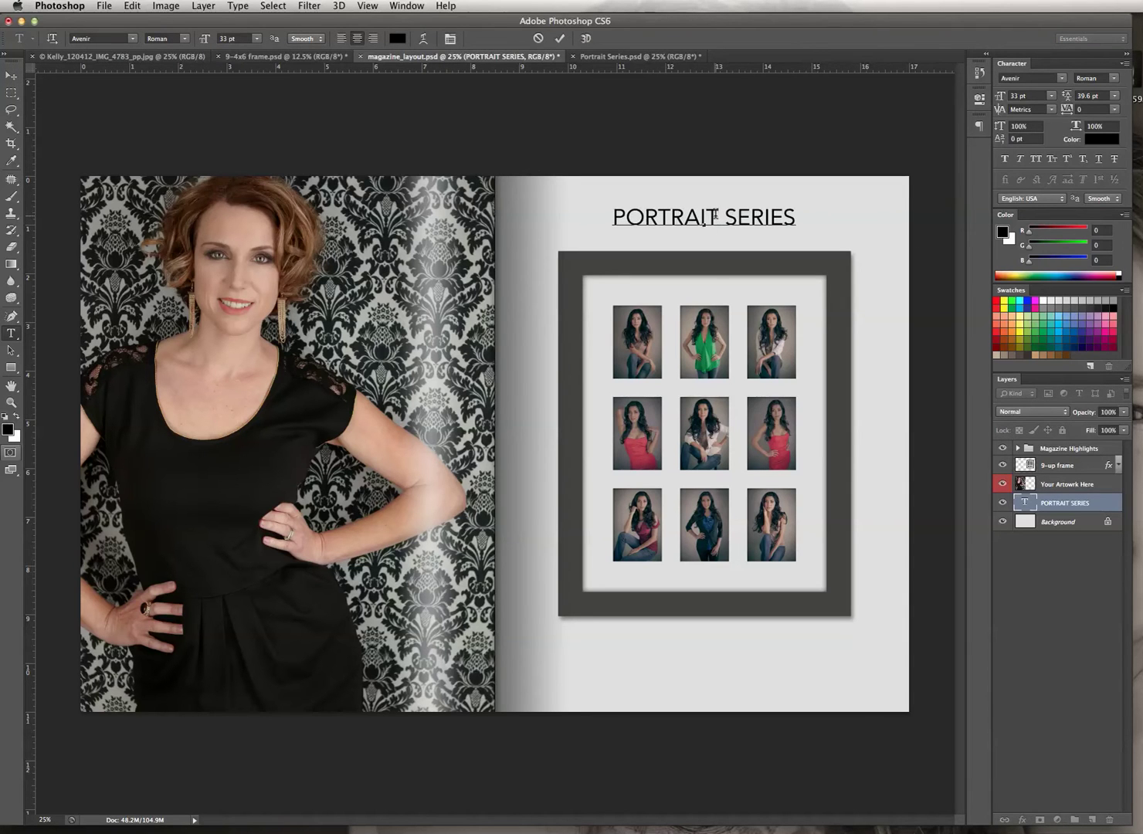
click(791, 219)
drag(793, 219, 582, 217)
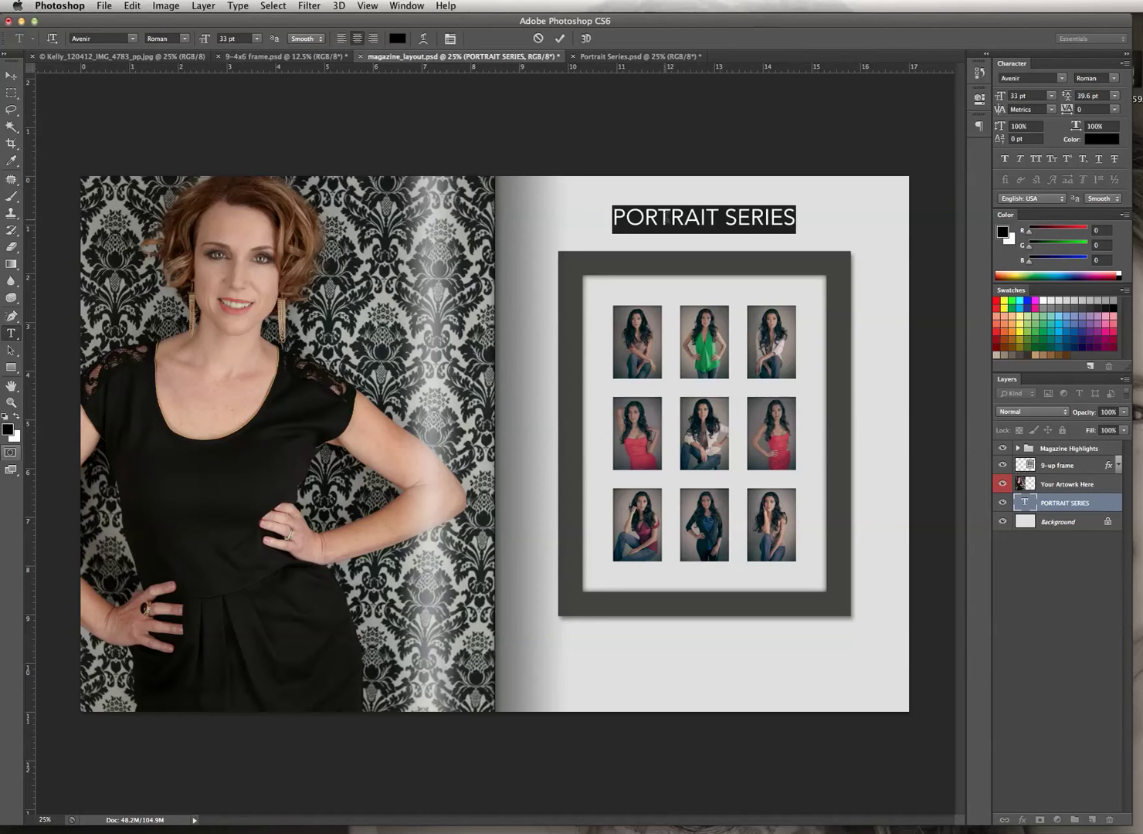
click(672, 217)
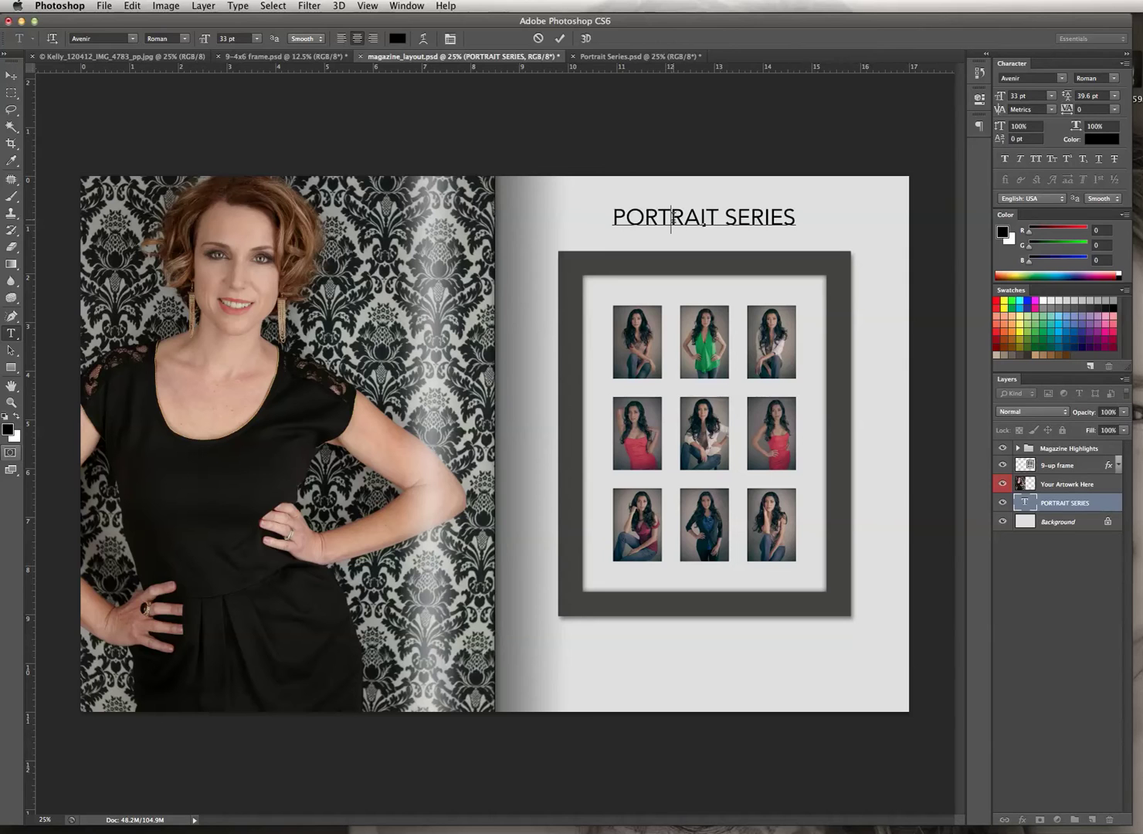
triple_click(673, 218)
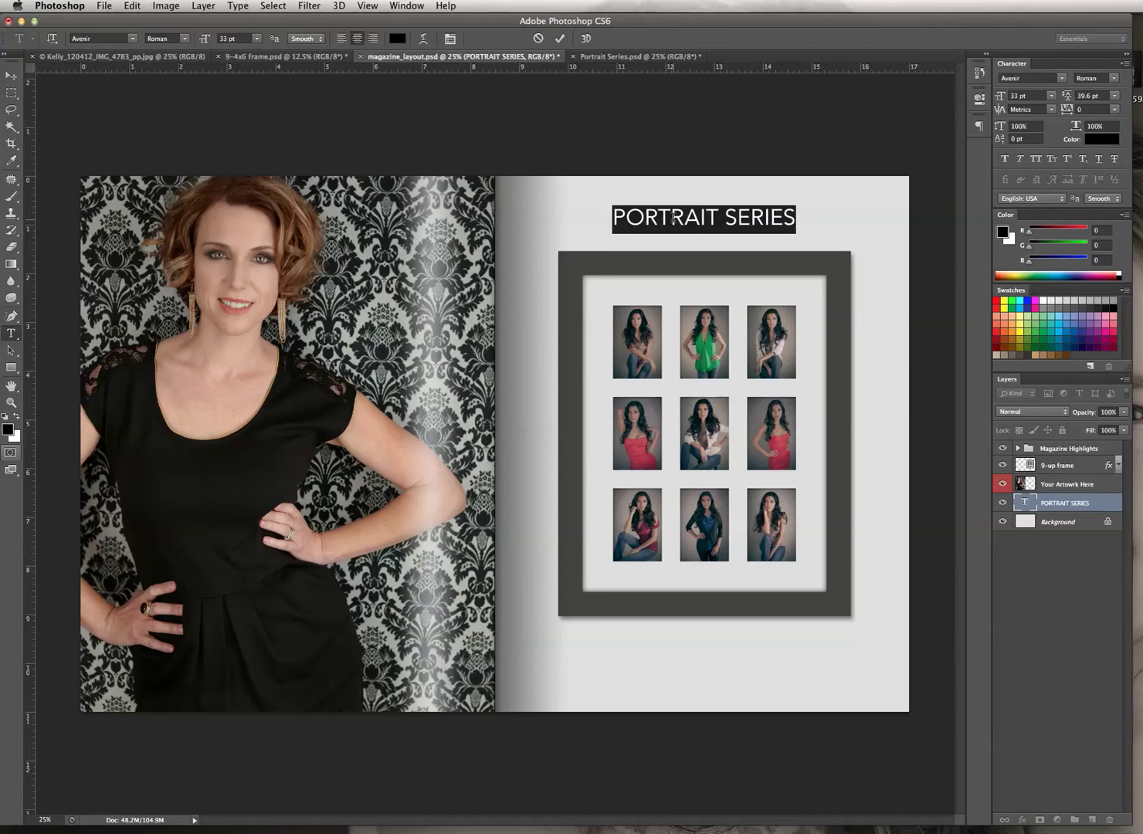
click(1051, 99)
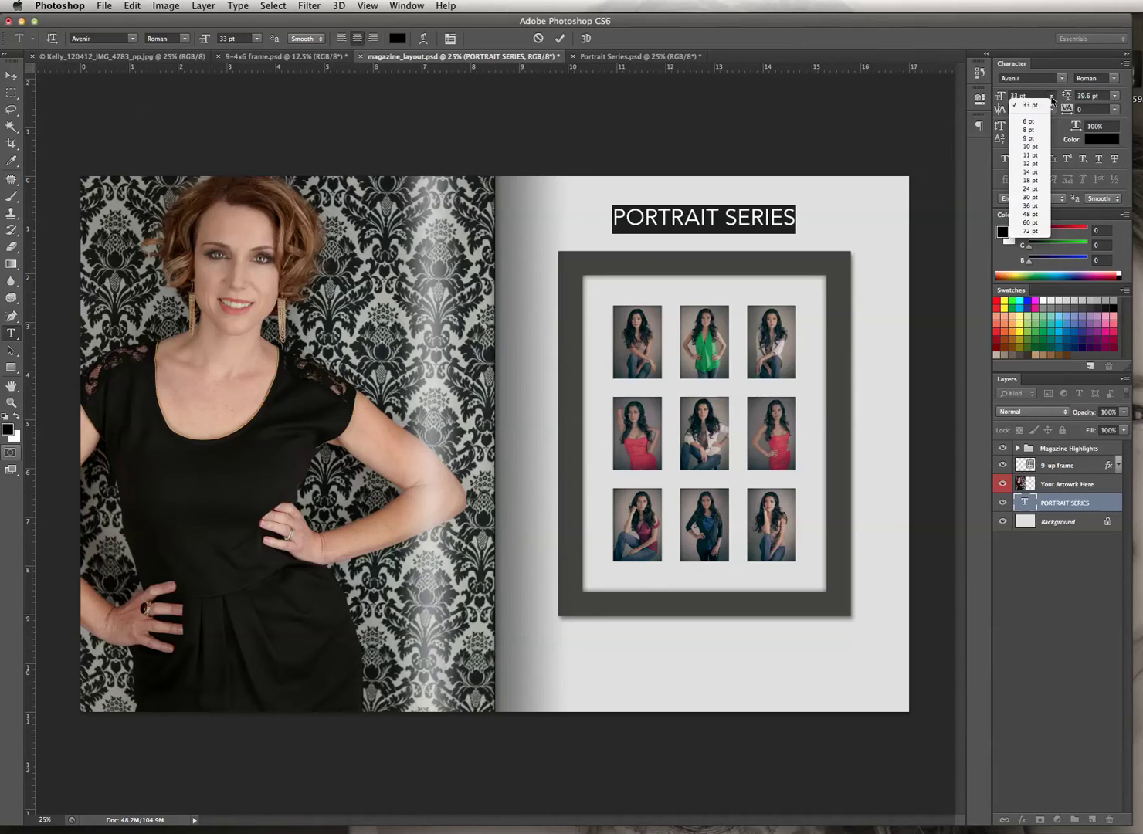
click(1036, 190)
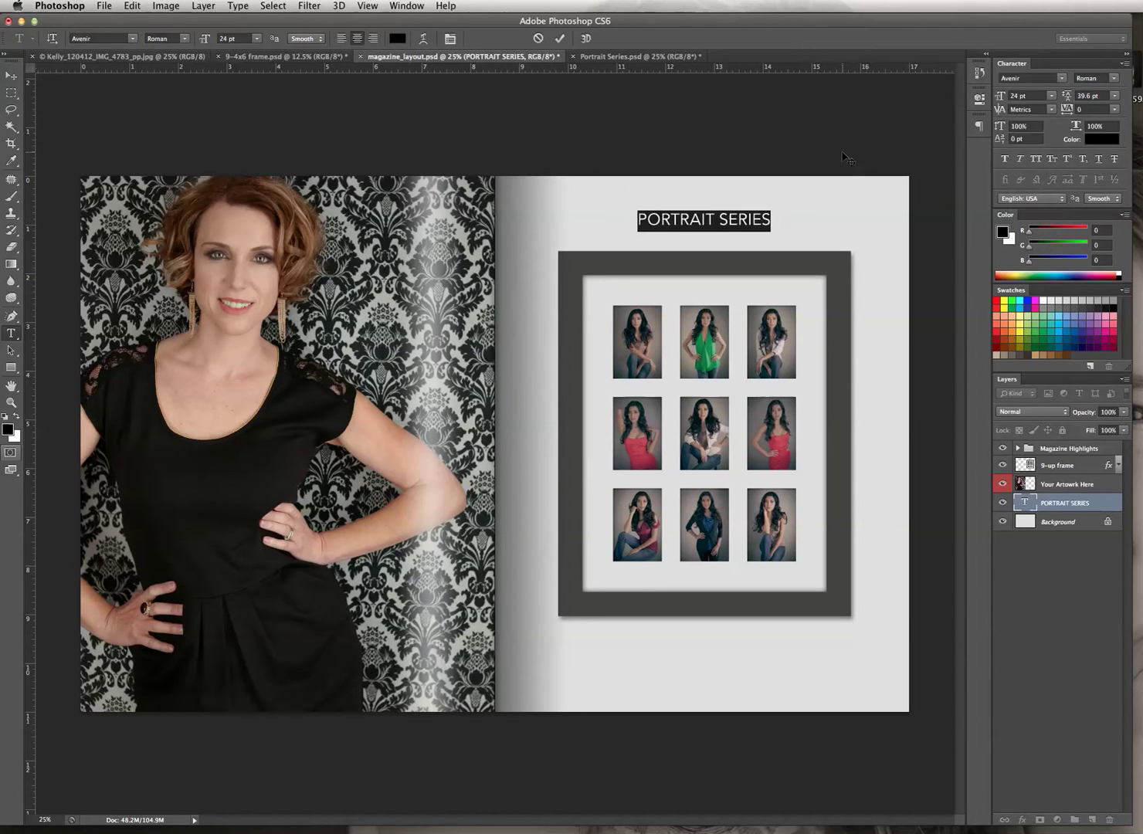
click(999, 320)
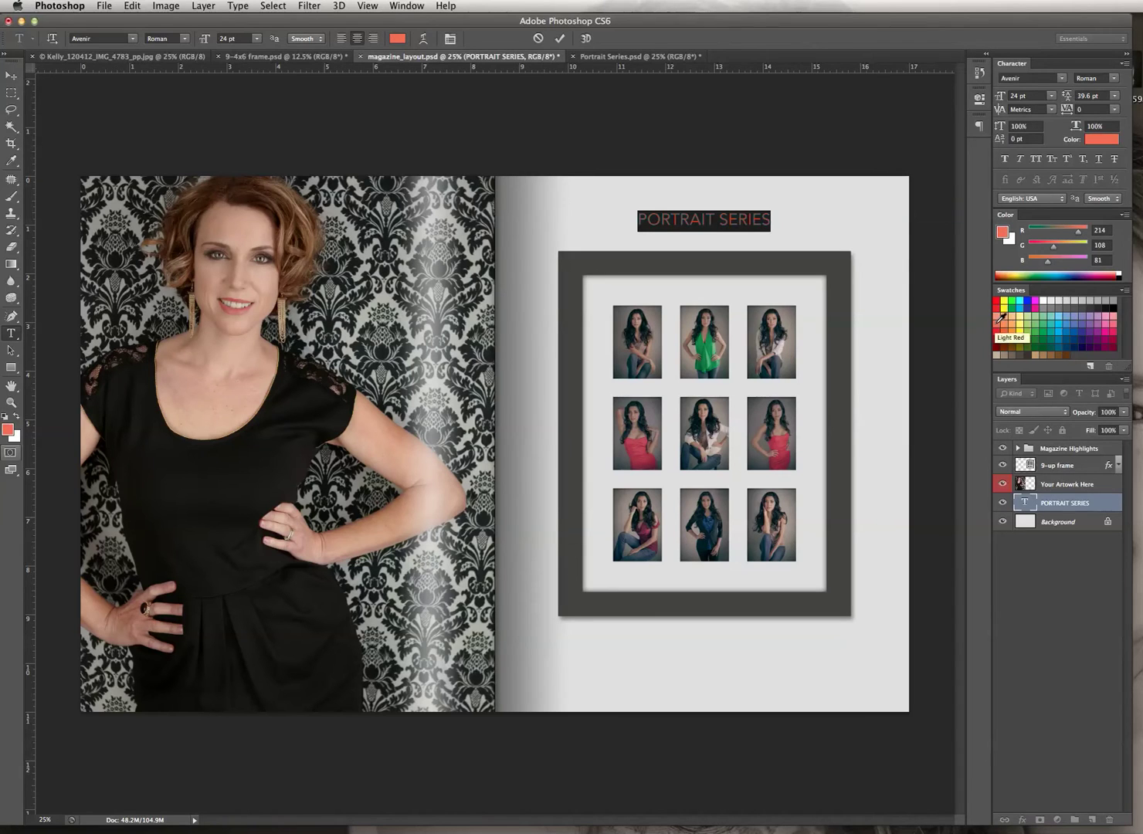
click(11, 75)
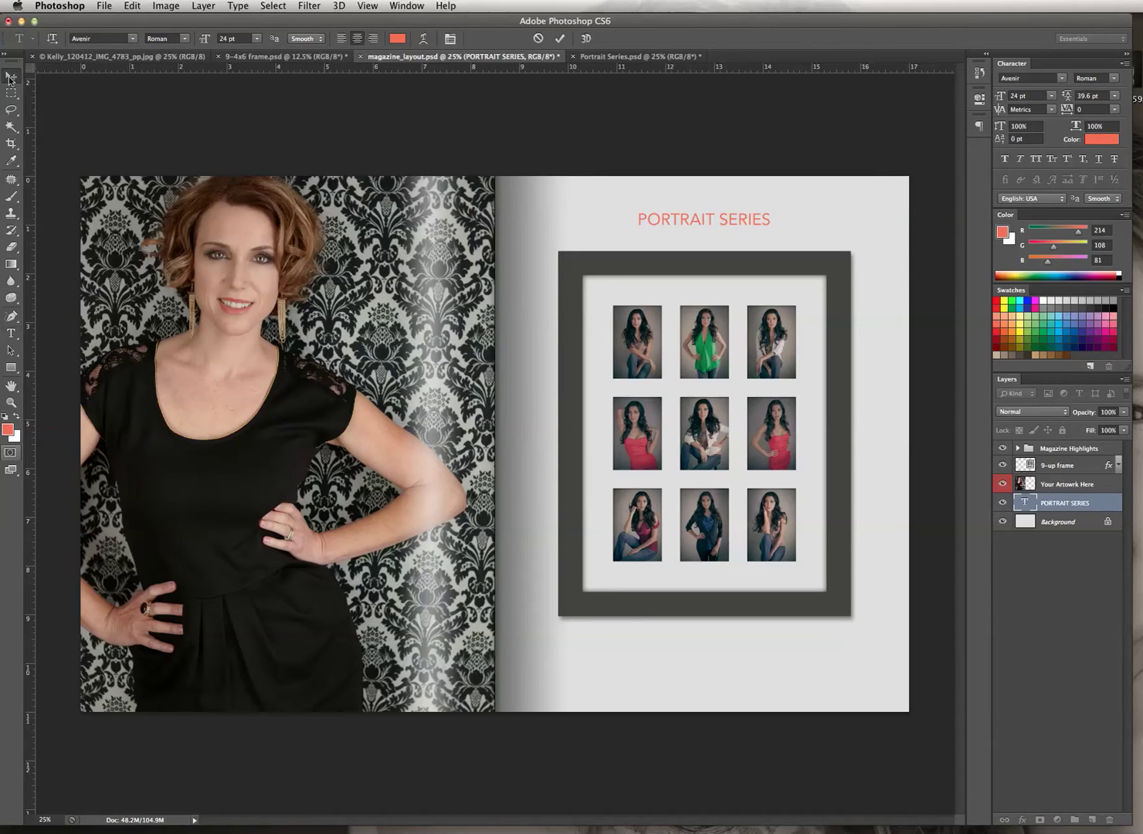
drag(717, 225, 710, 229)
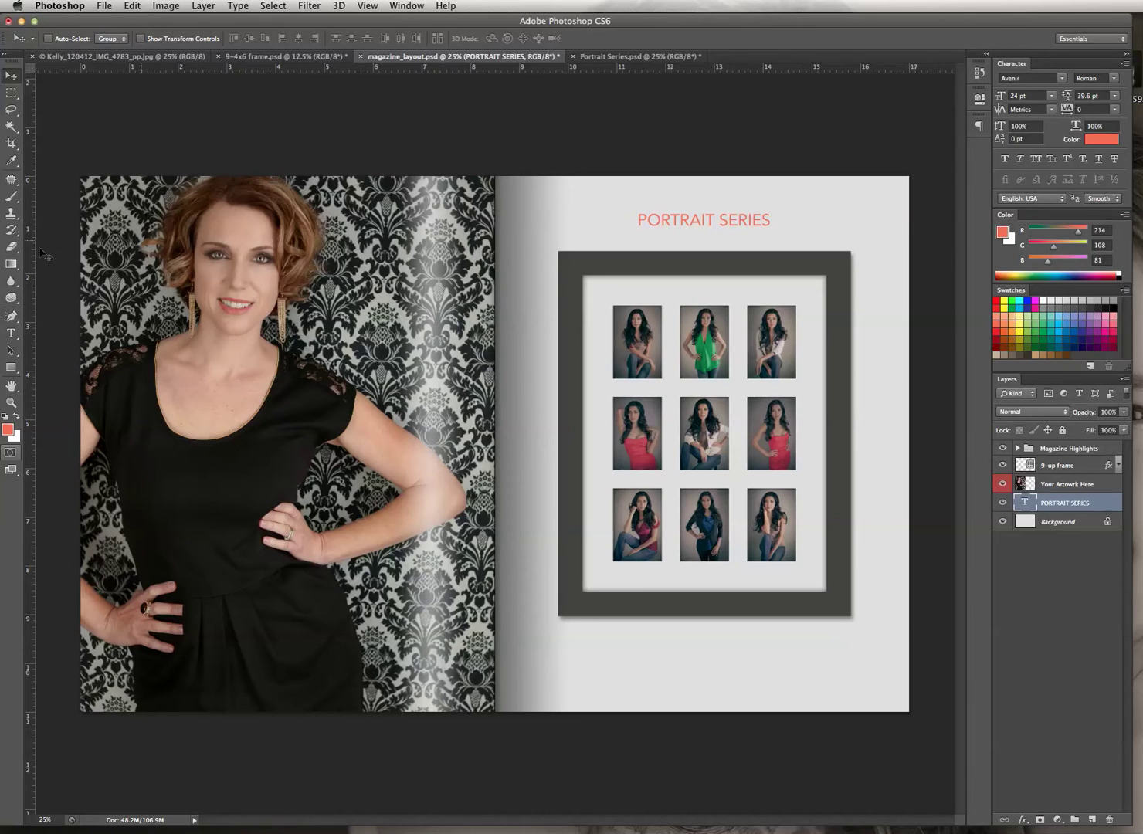
Check the caption wording in Portrait Series.psd and start a text line below the frame reading "9 - 4 x 6".
click(11, 333)
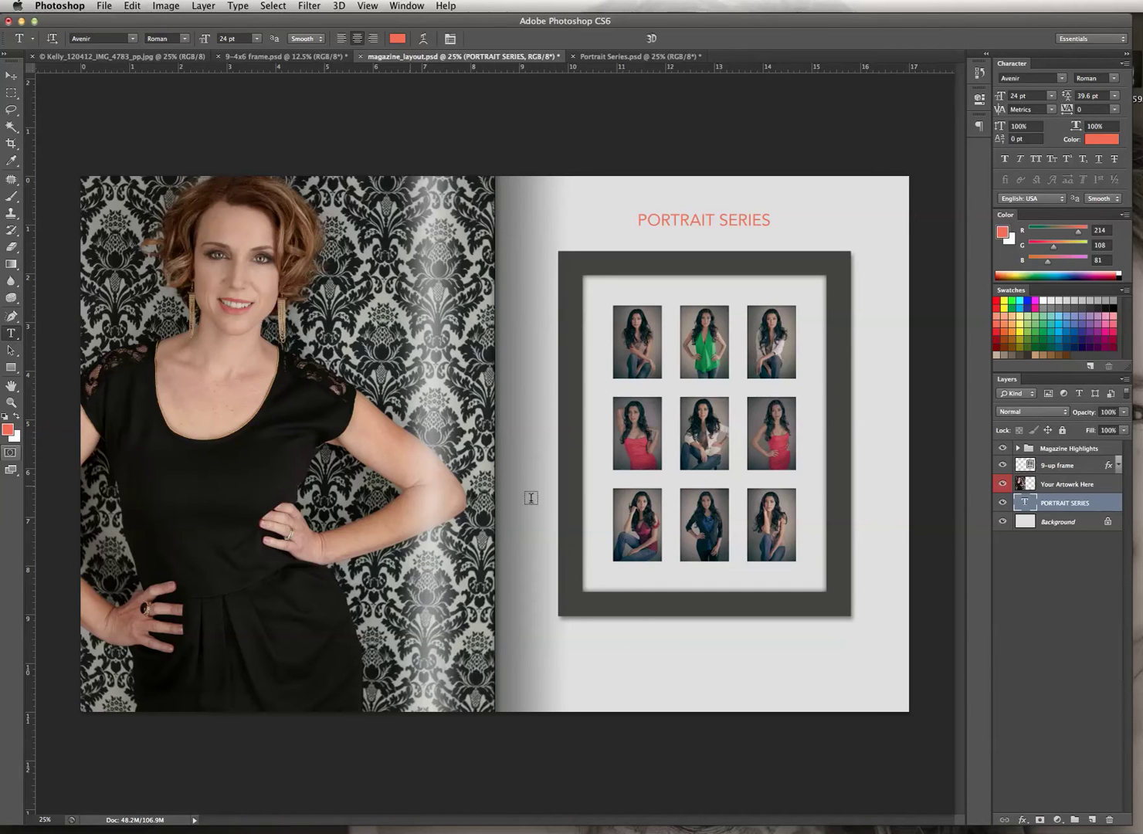
click(611, 656)
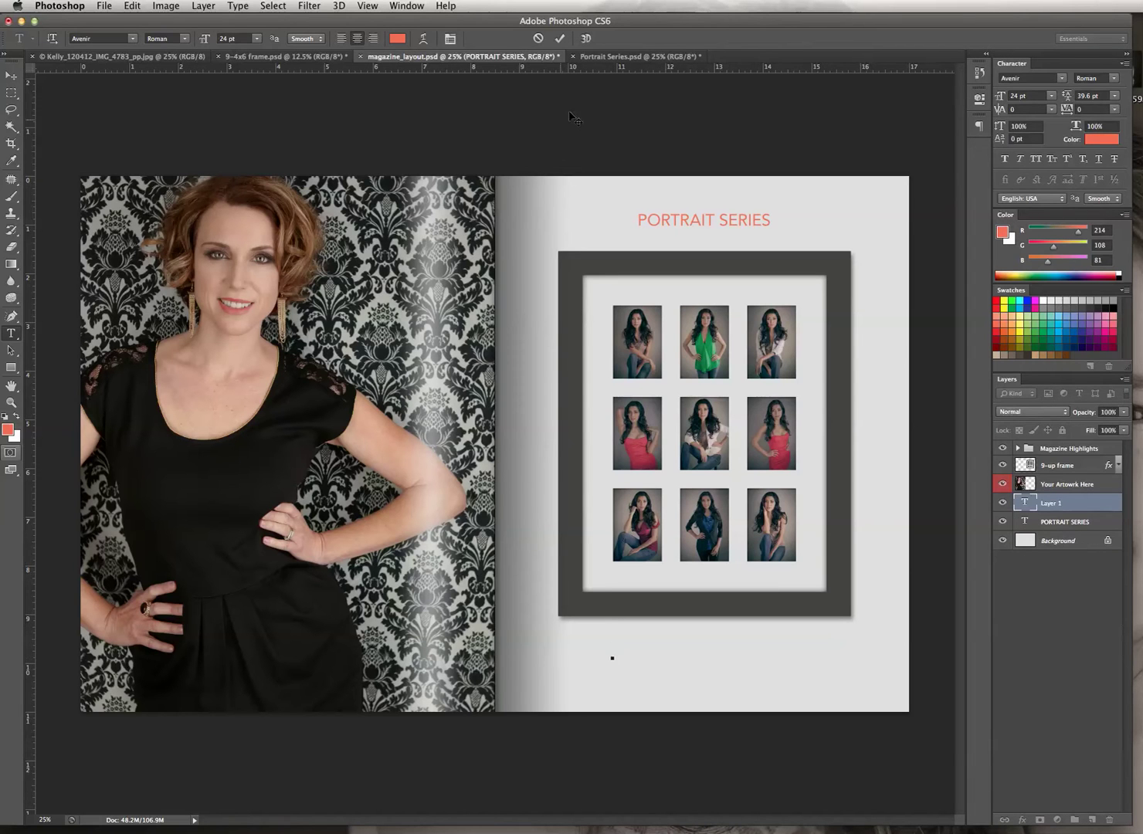
click(635, 56)
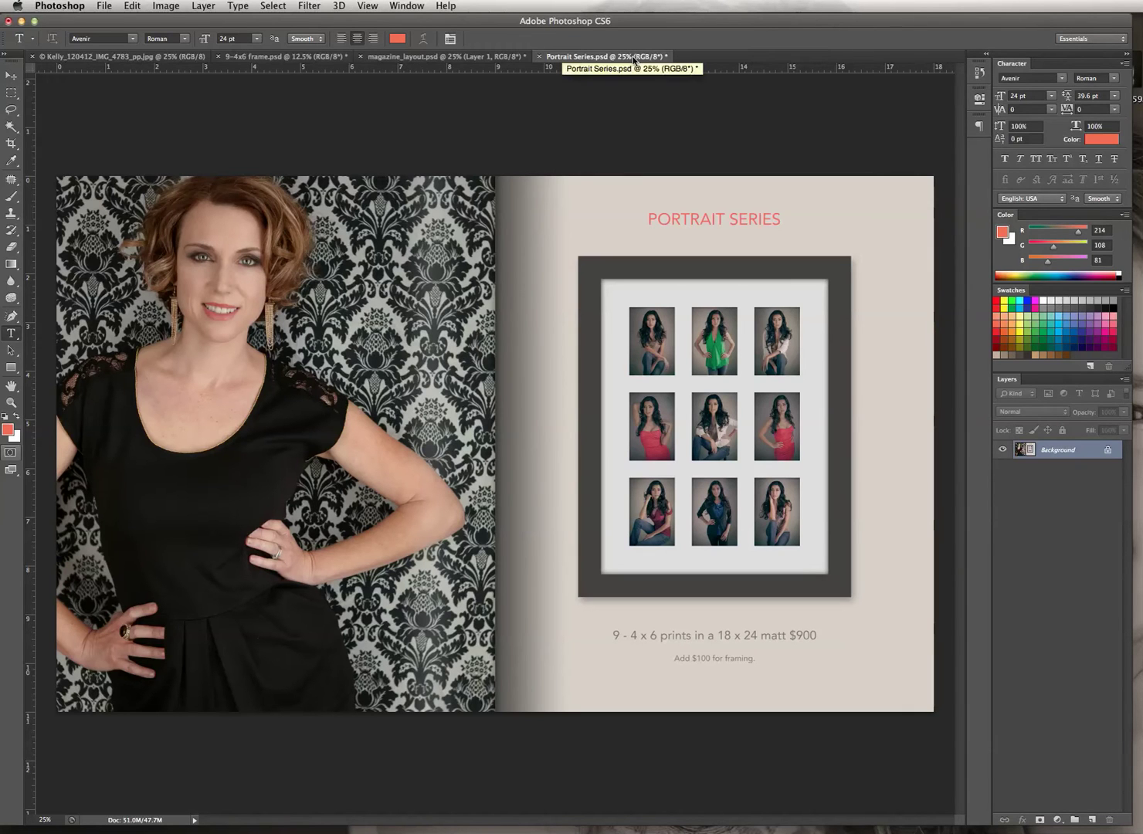
click(493, 62)
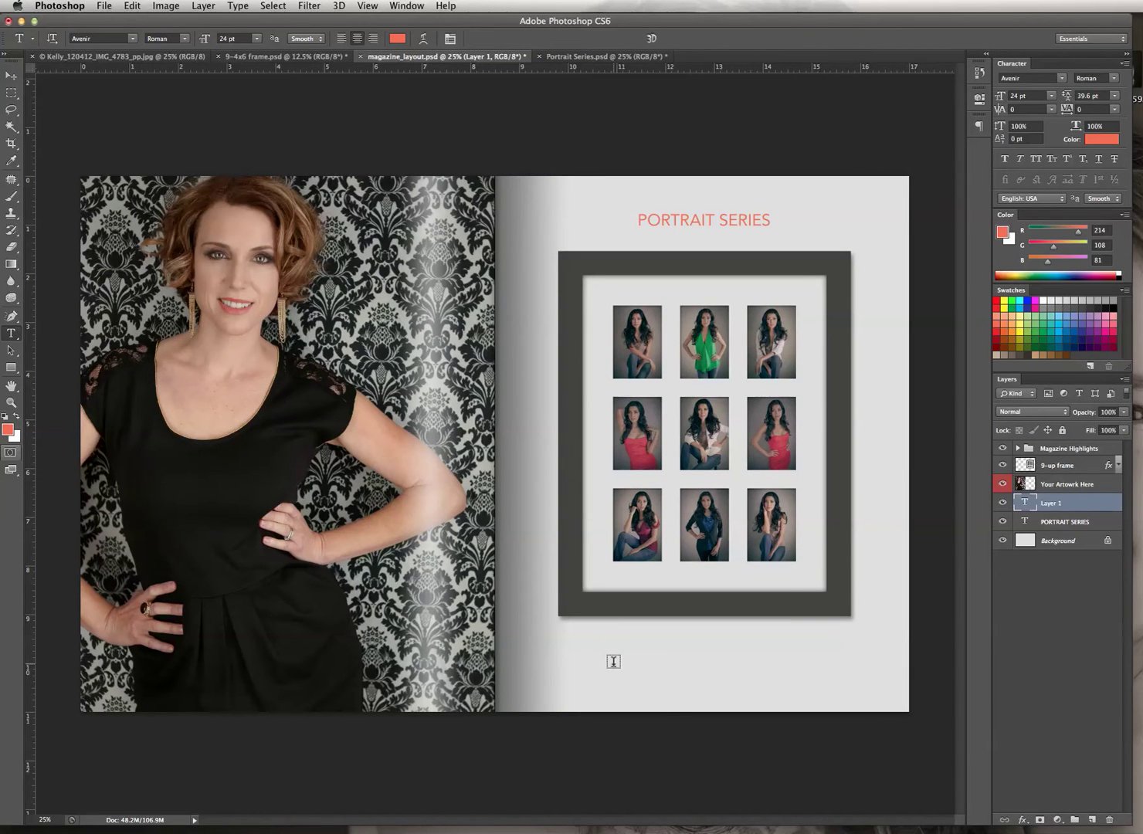
click(613, 661)
text(9)
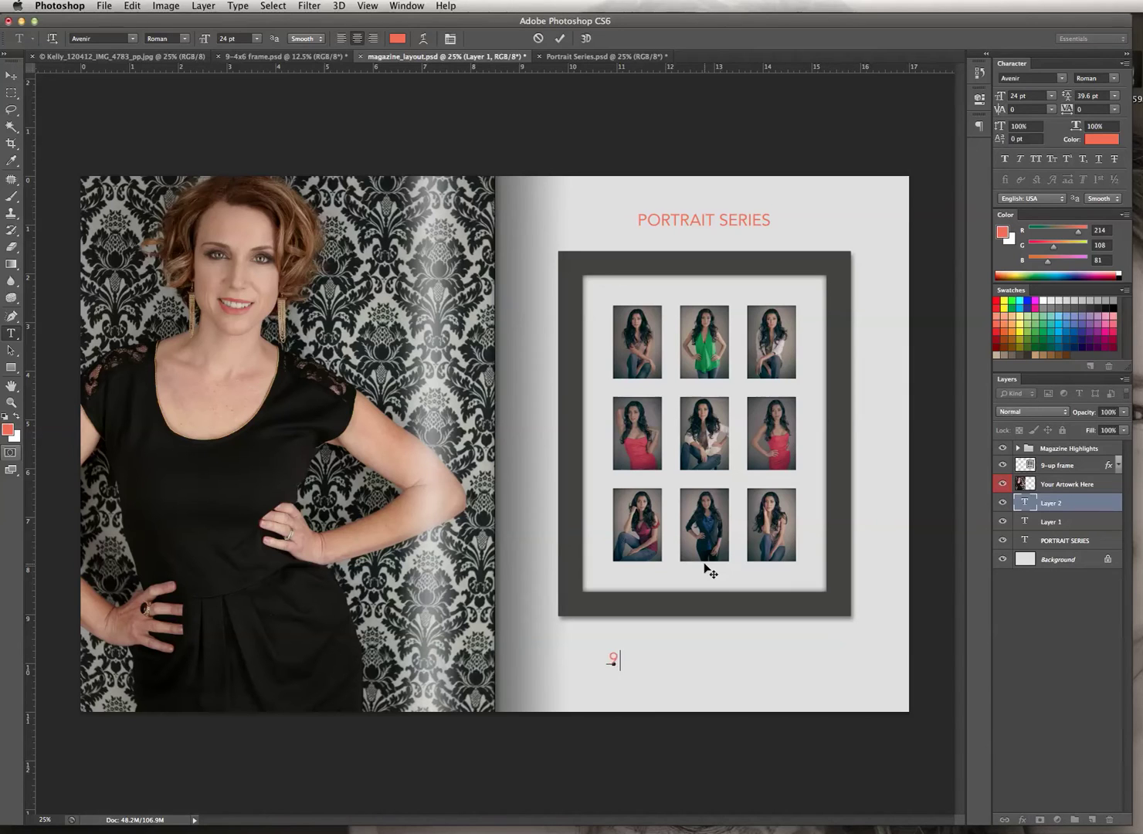
text( - 4 x 6)
Extend the caption to read "9 - 4 x 6 Prints in a 17 x 24 Frame" and center it below the frame.
click(610, 56)
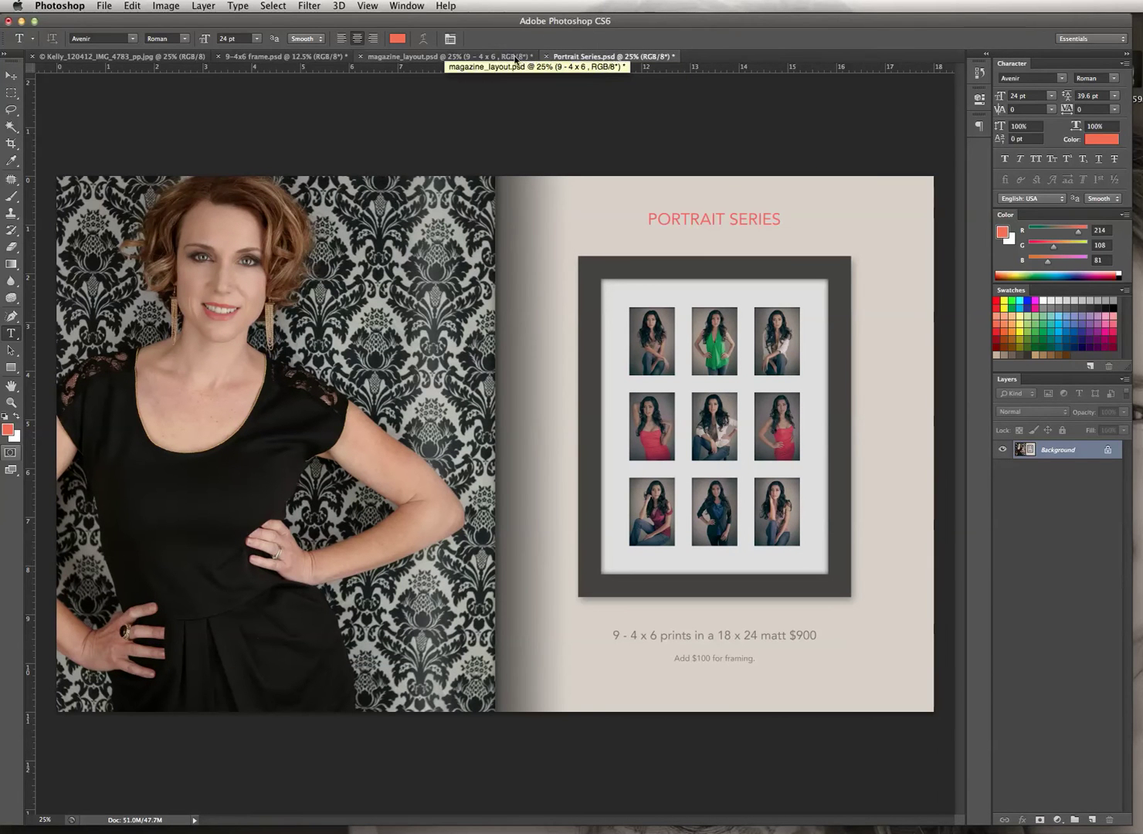
click(448, 57)
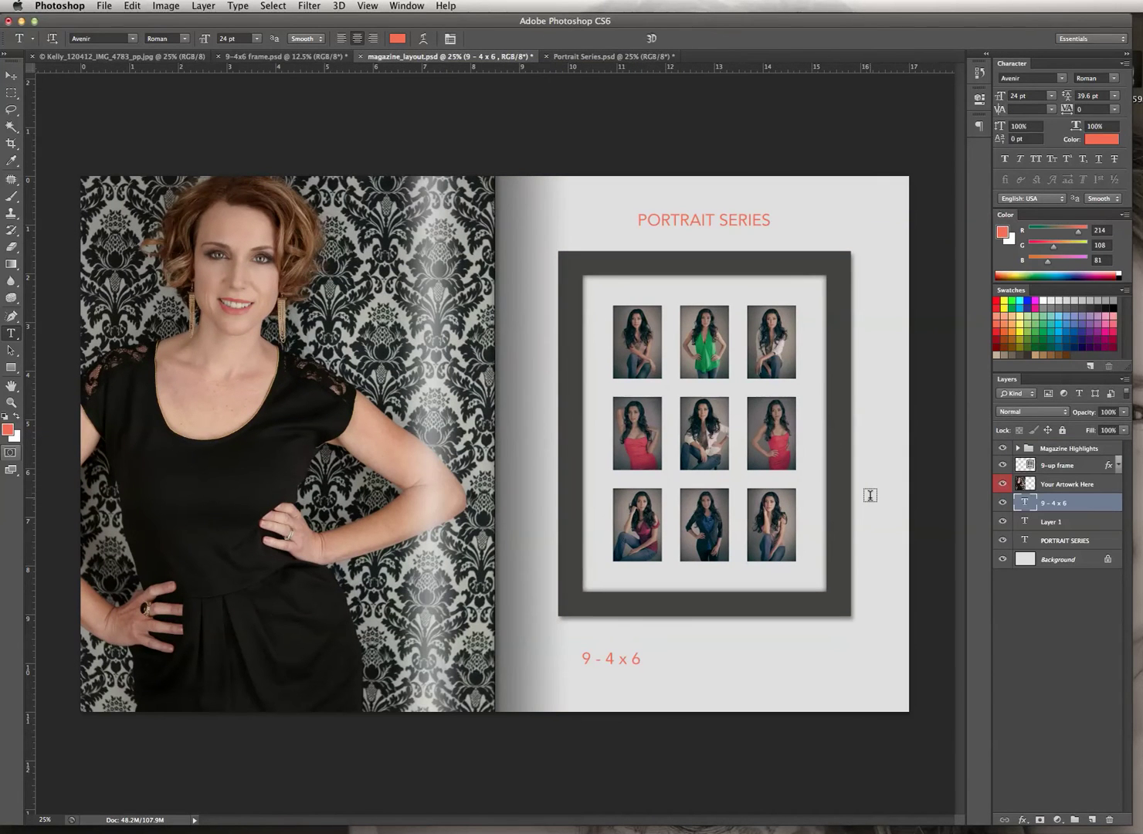
key(p)
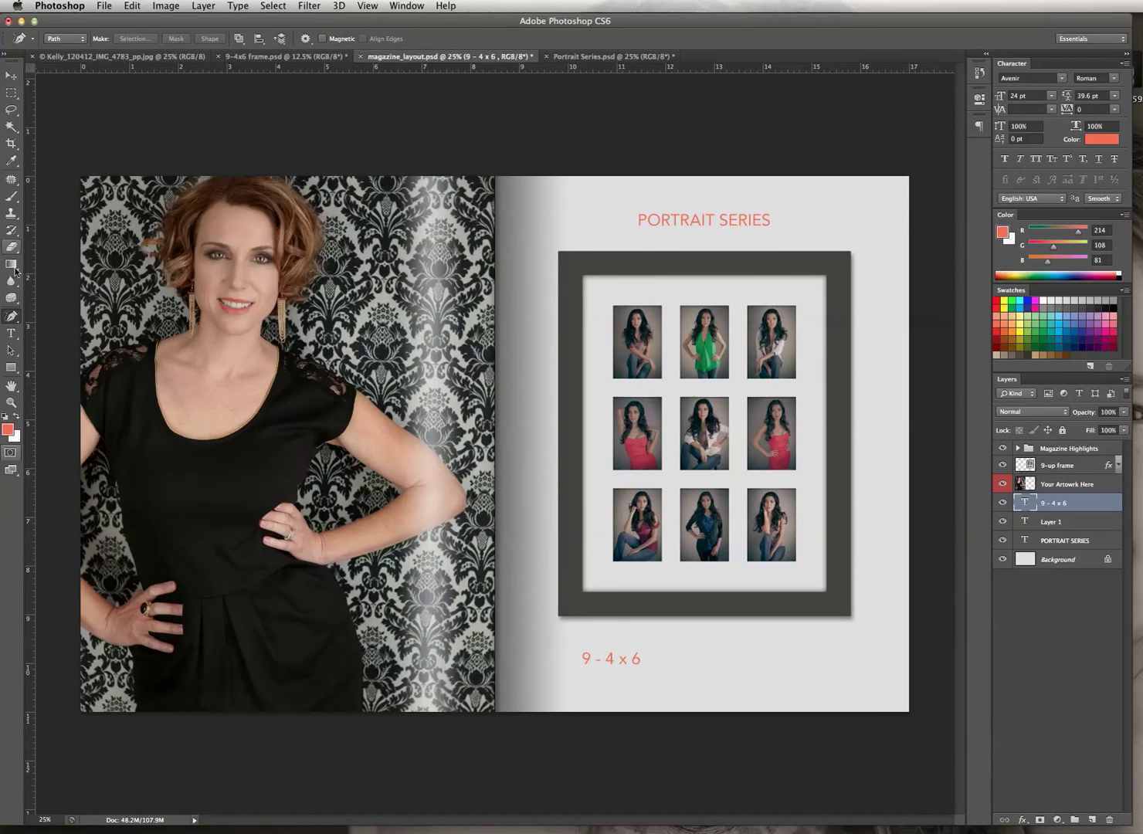
click(11, 333)
click(640, 659)
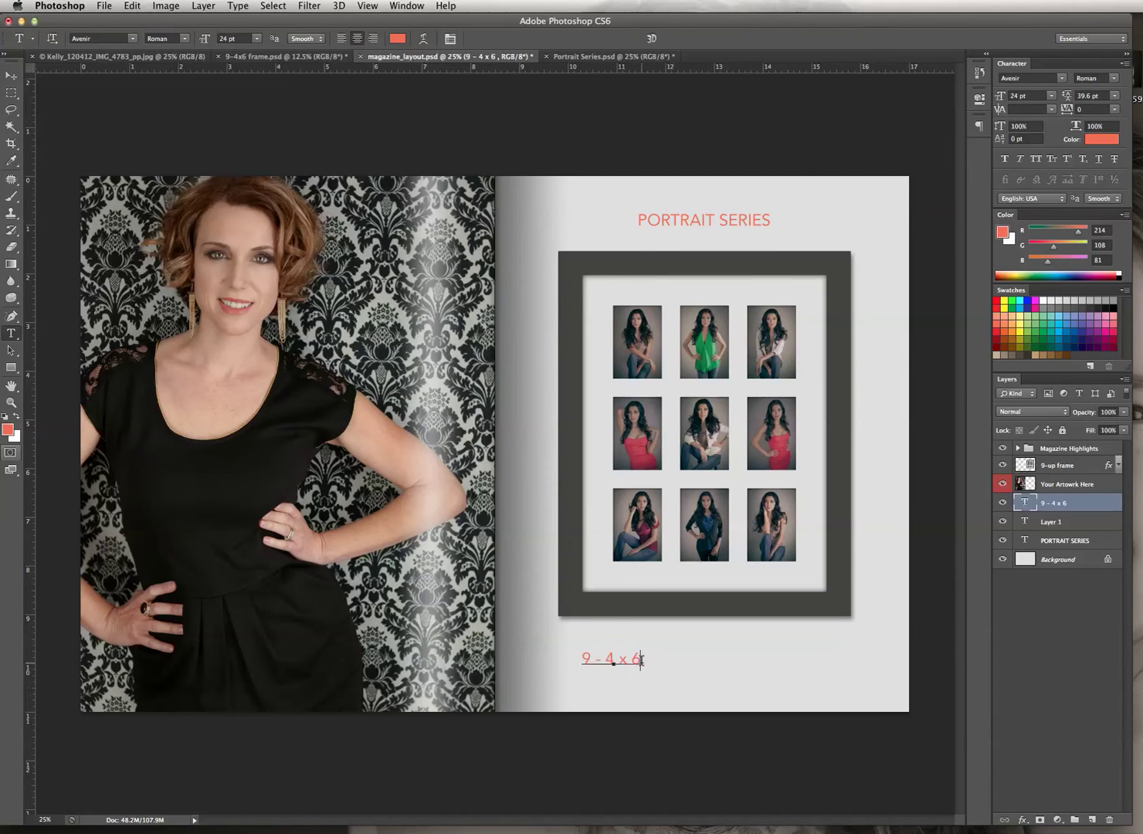
text(Prints in a )
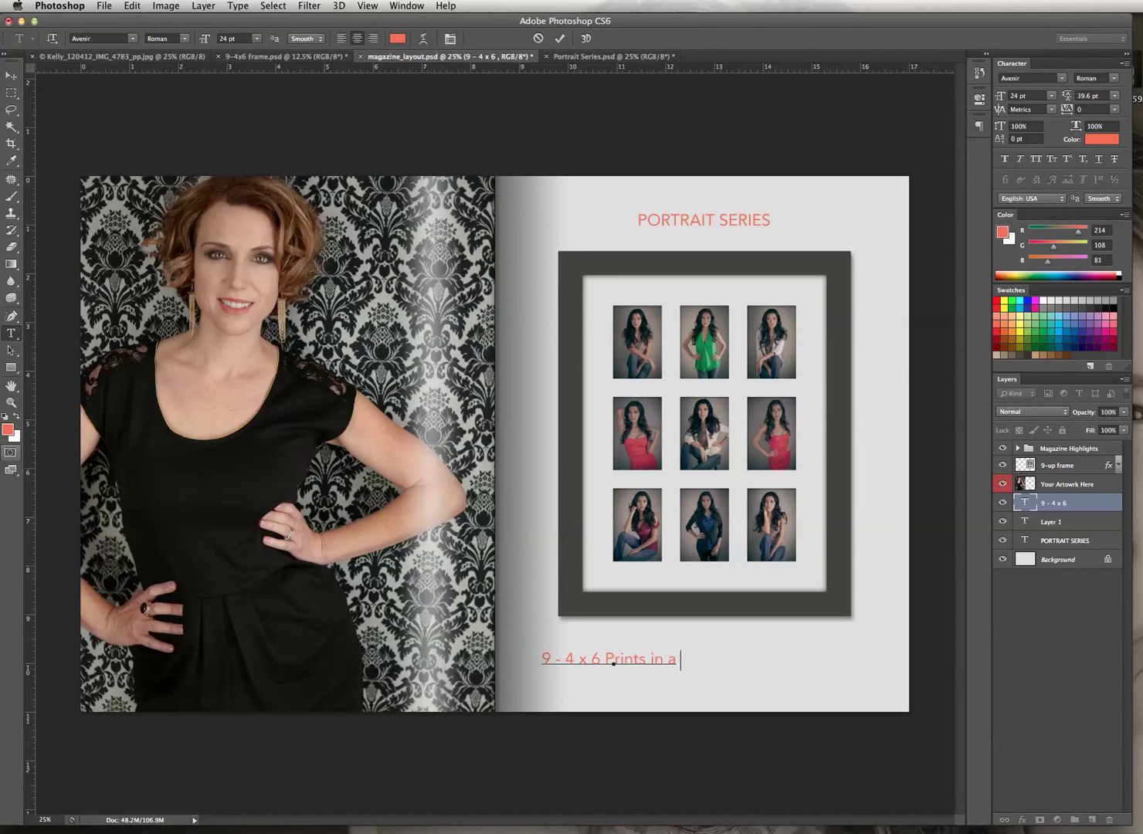
text(17 x )
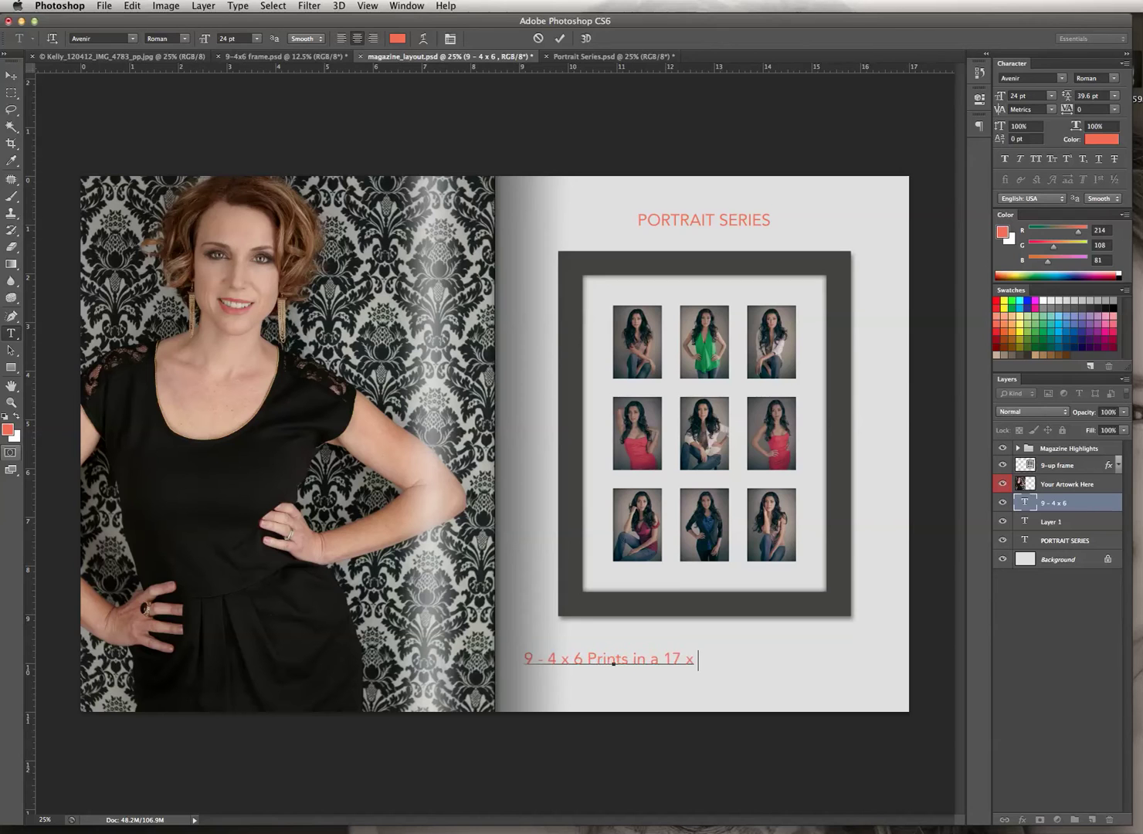
text(24 Frame)
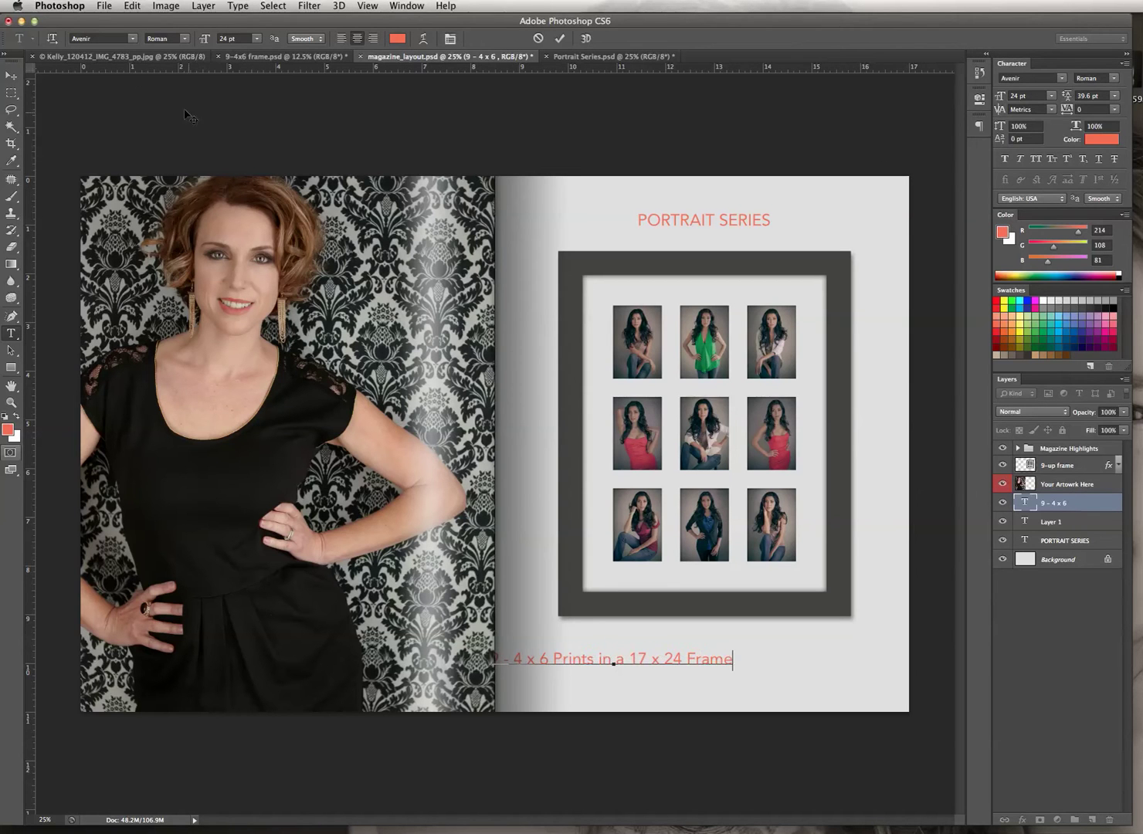
click(11, 75)
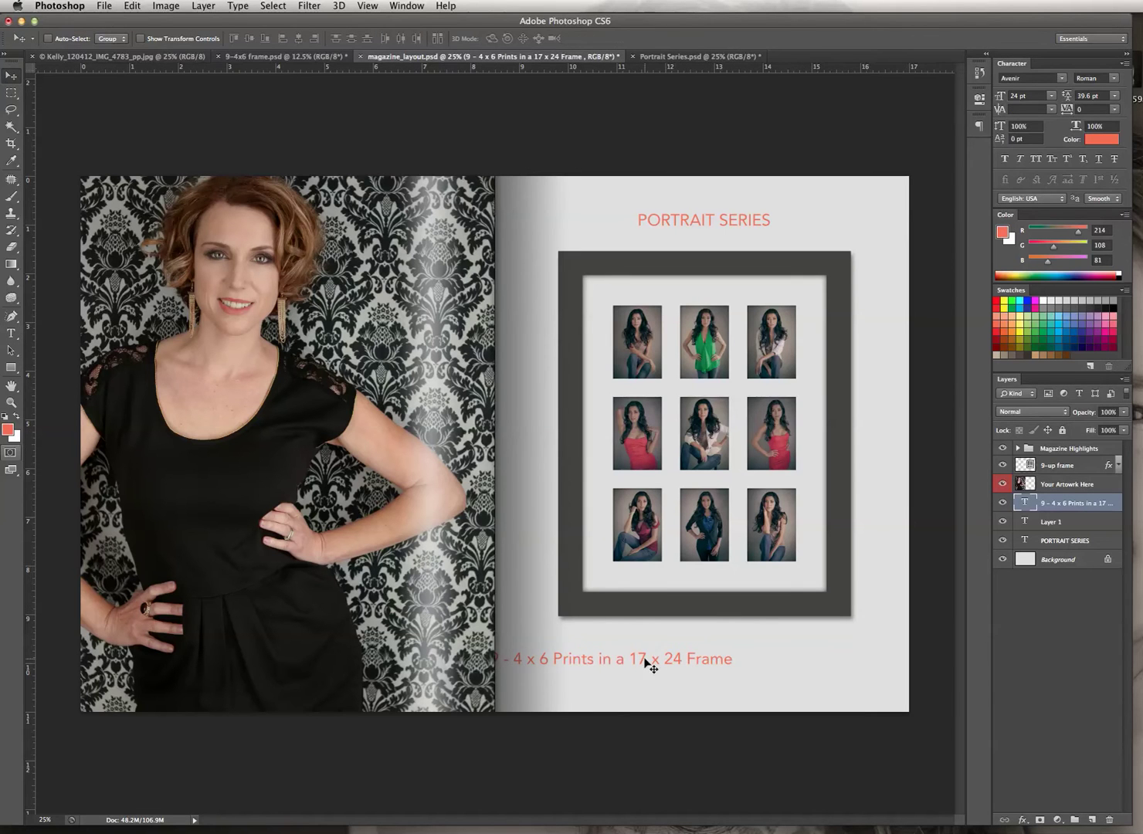
drag(647, 662, 743, 659)
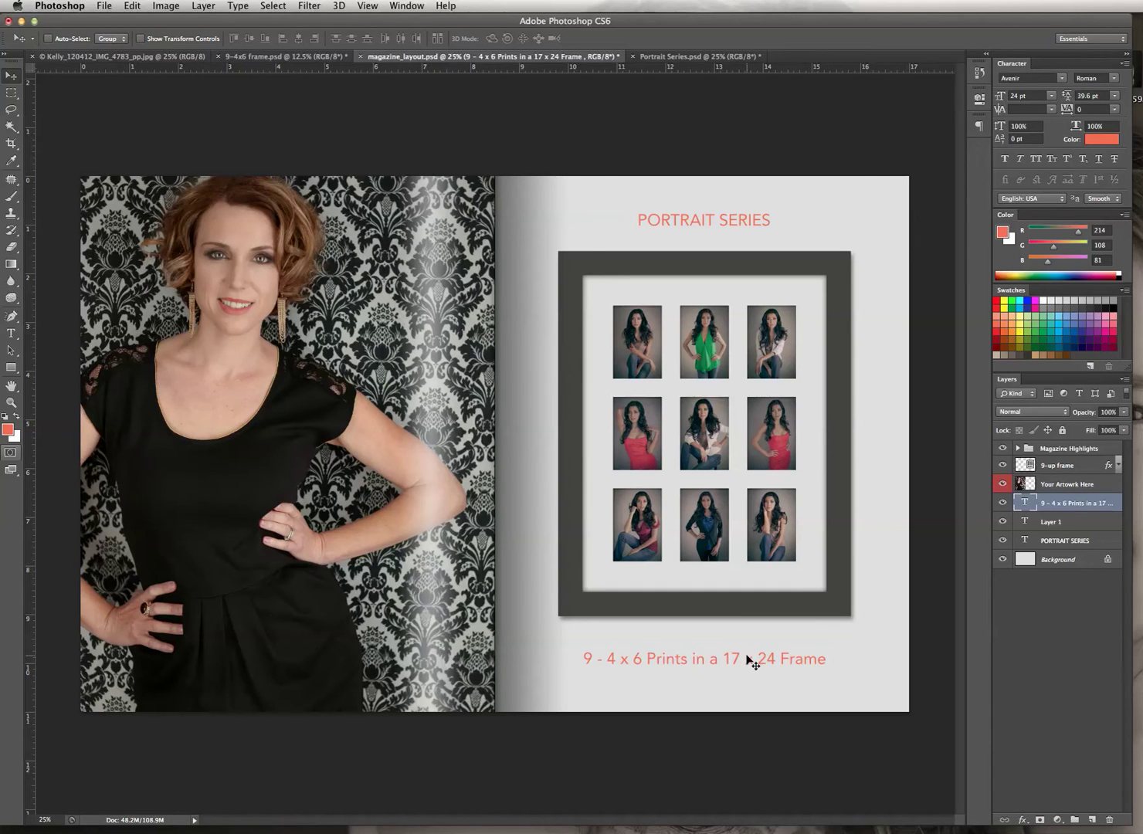
Recolor the whole caption below the frame to the gray swatch with RGB 147 and set its size to 18 pt.
click(10, 332)
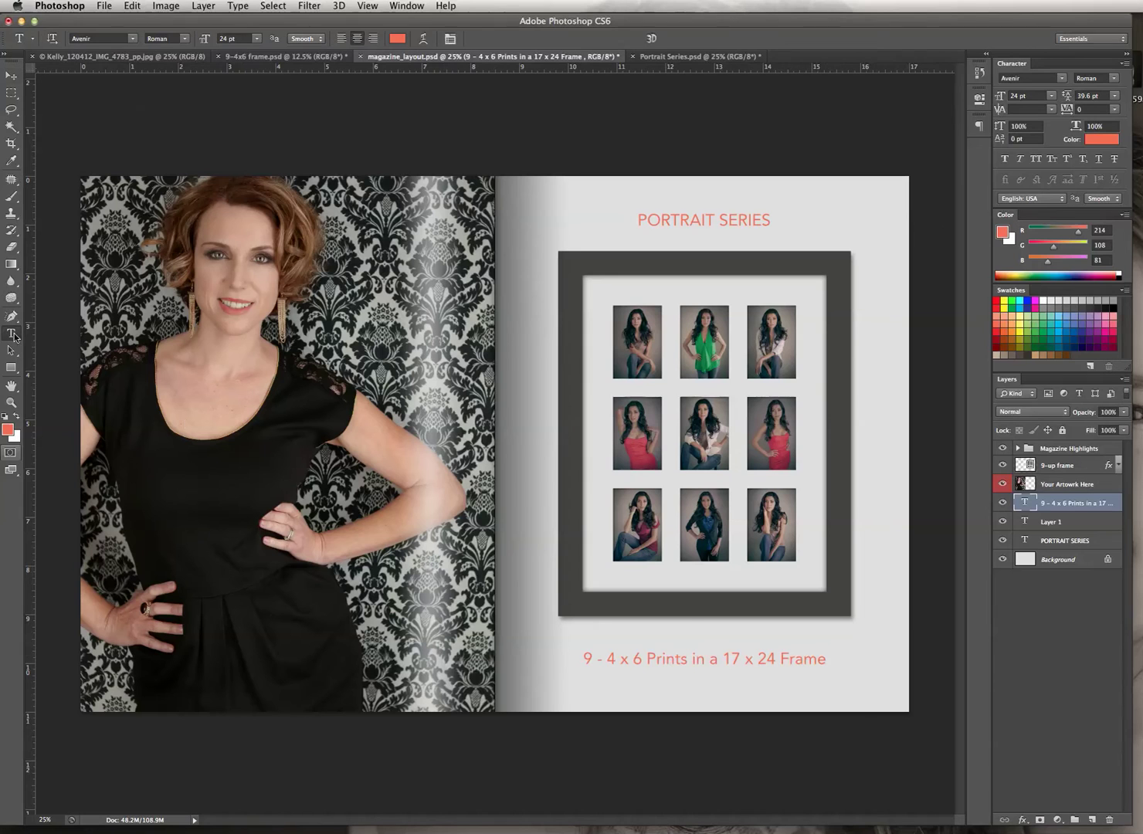
click(714, 660)
key(super+a)
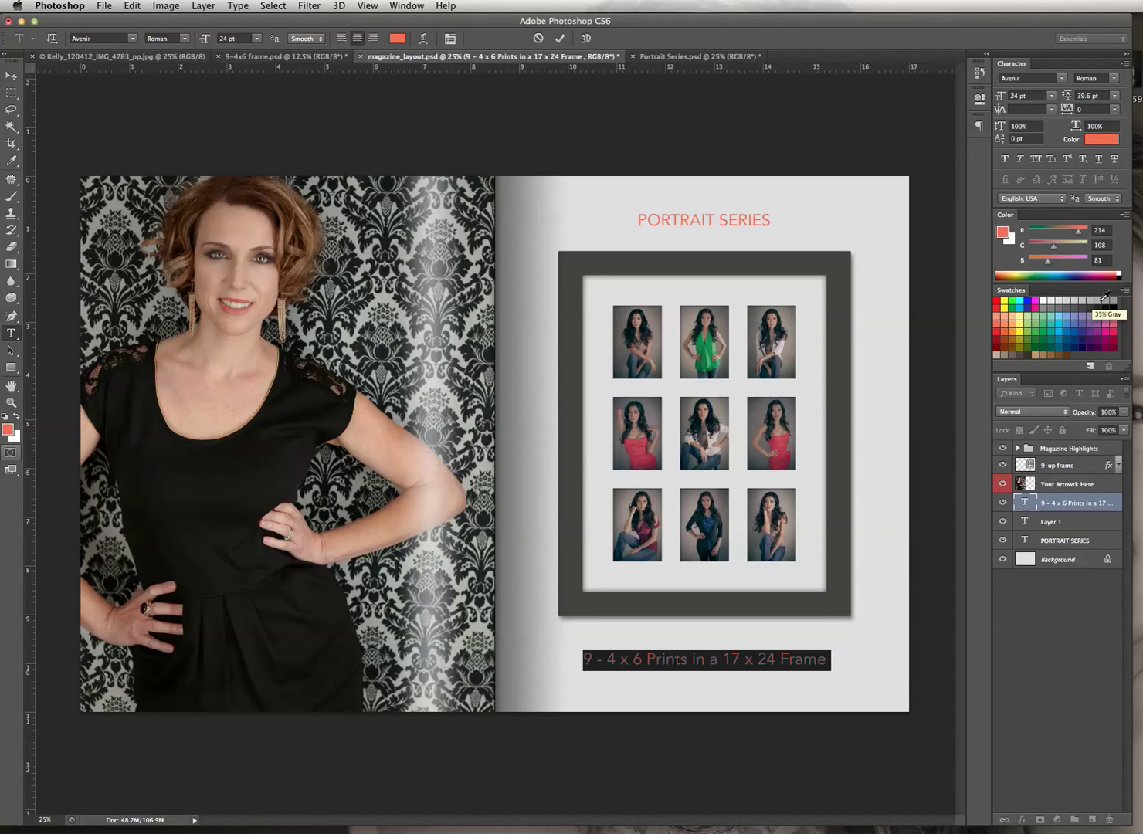
click(1048, 306)
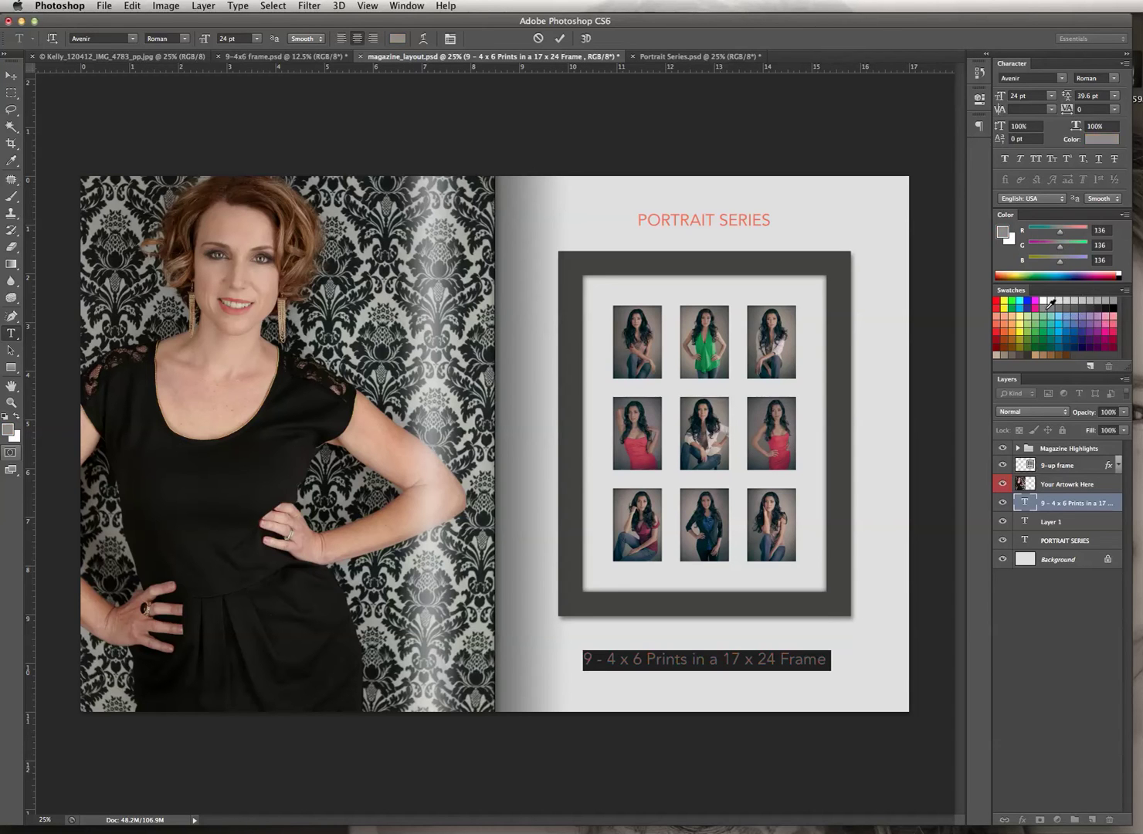
click(1116, 298)
click(1051, 95)
click(1042, 179)
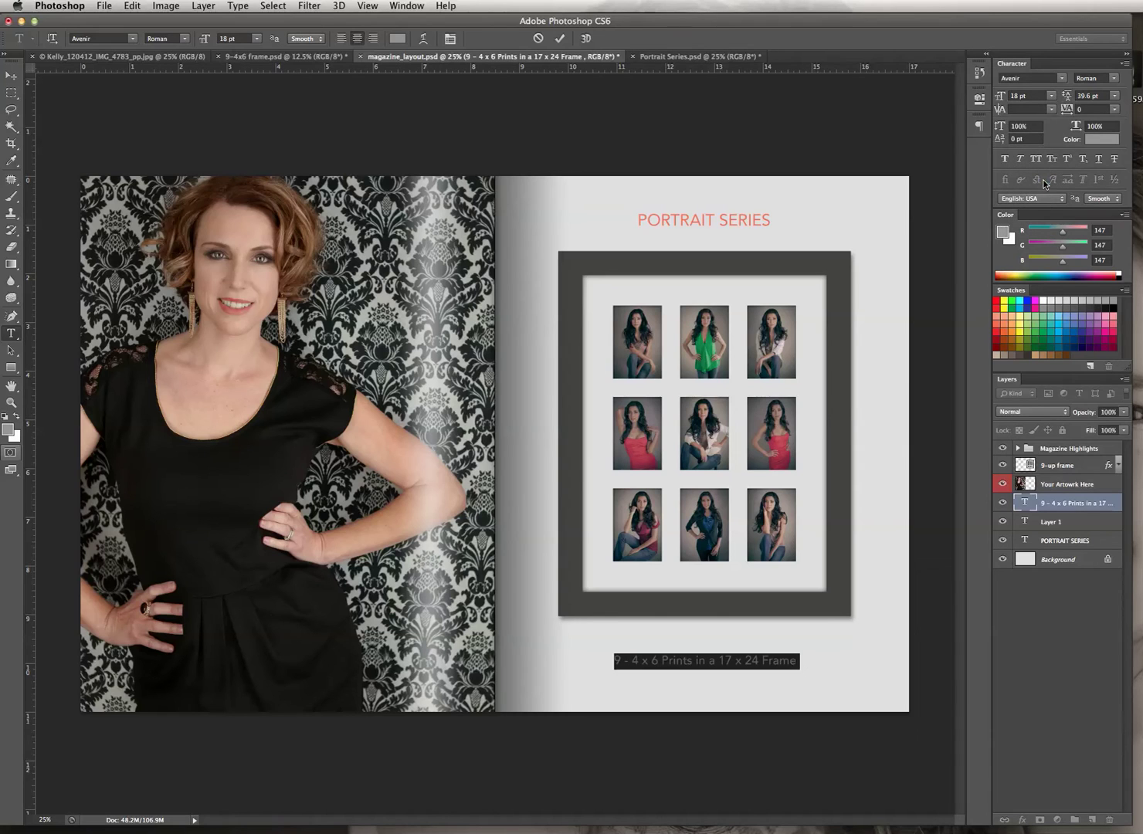
Move the caption slightly closer to the frame and place vertical guides on either side of the frame at about 9.5 and 16 on the ruler.
click(11, 74)
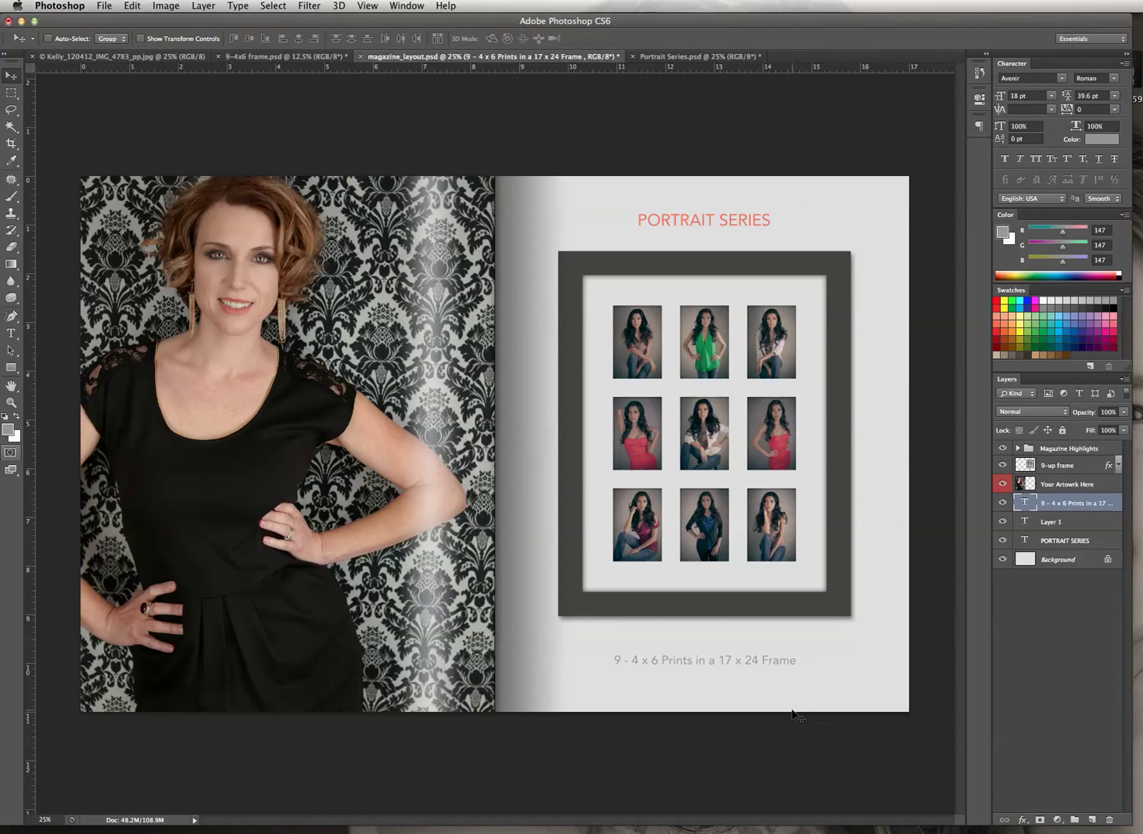
drag(734, 669, 732, 662)
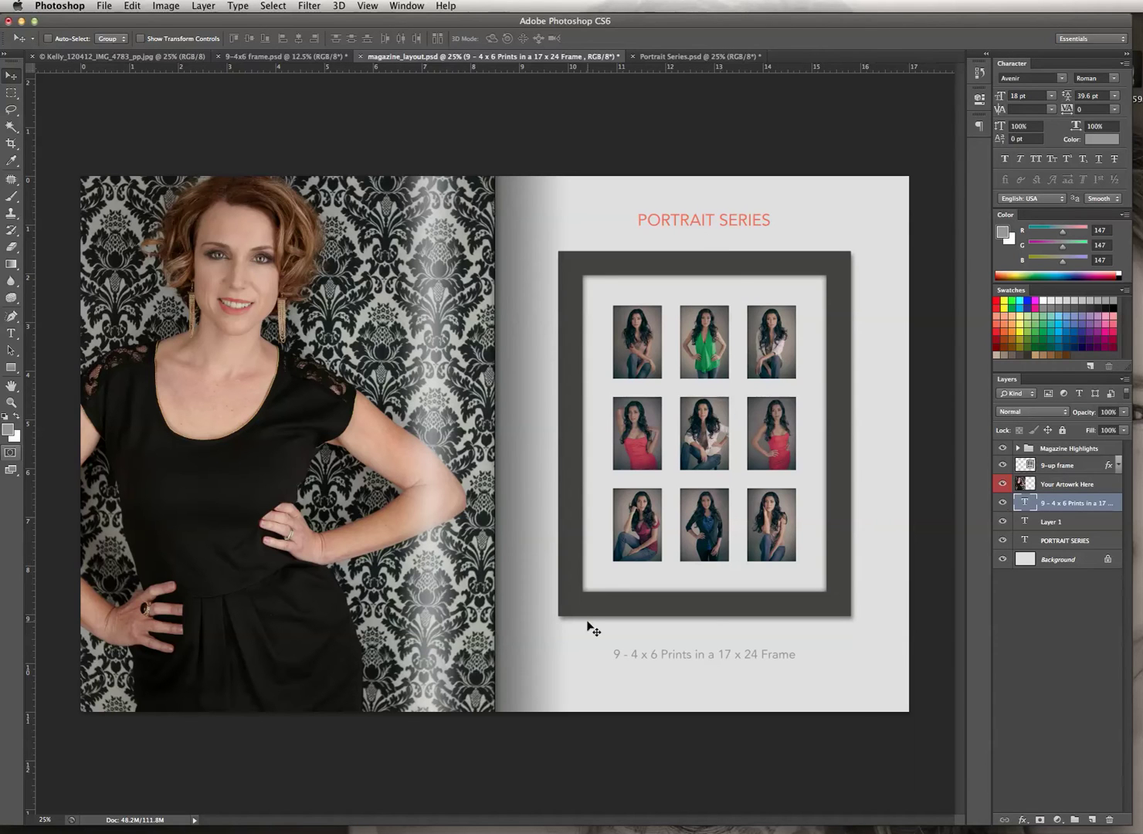
drag(27, 397, 545, 407)
drag(30, 380, 860, 368)
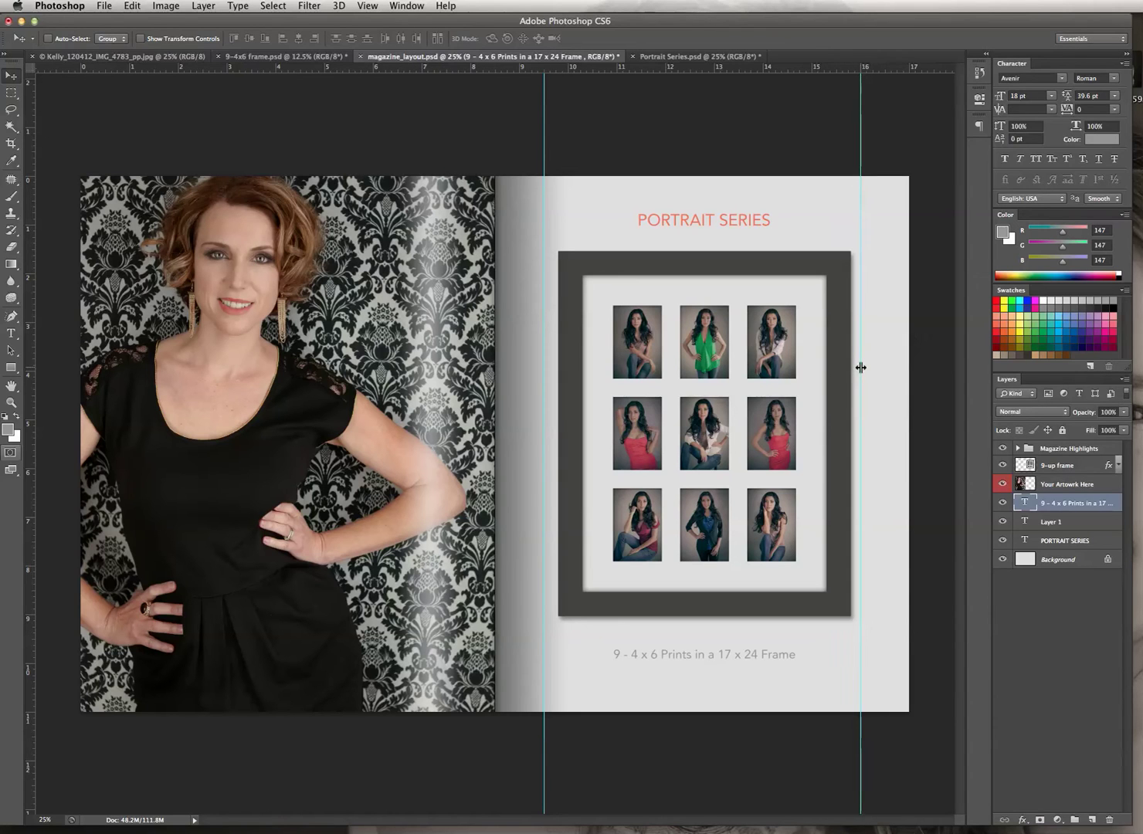
Nudge the 9-up frame slightly to the left to center it between the two vertical guides.
click(1049, 488)
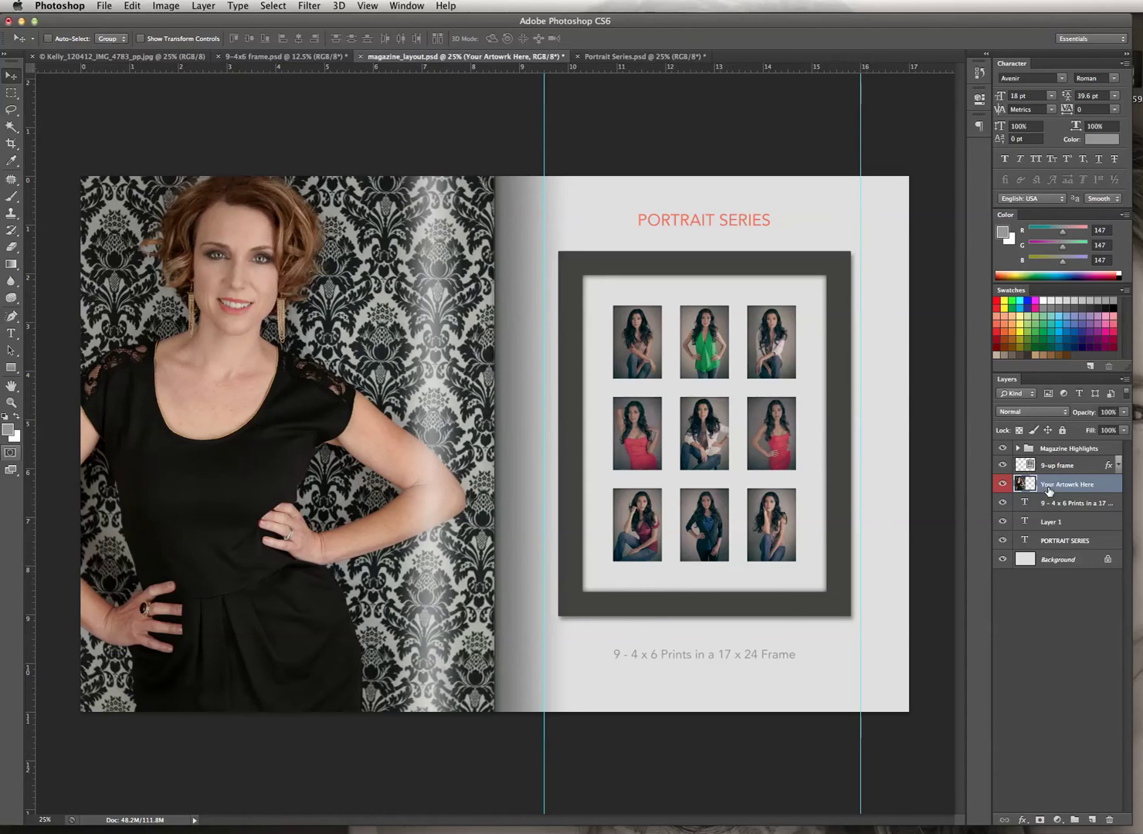
click(1055, 467)
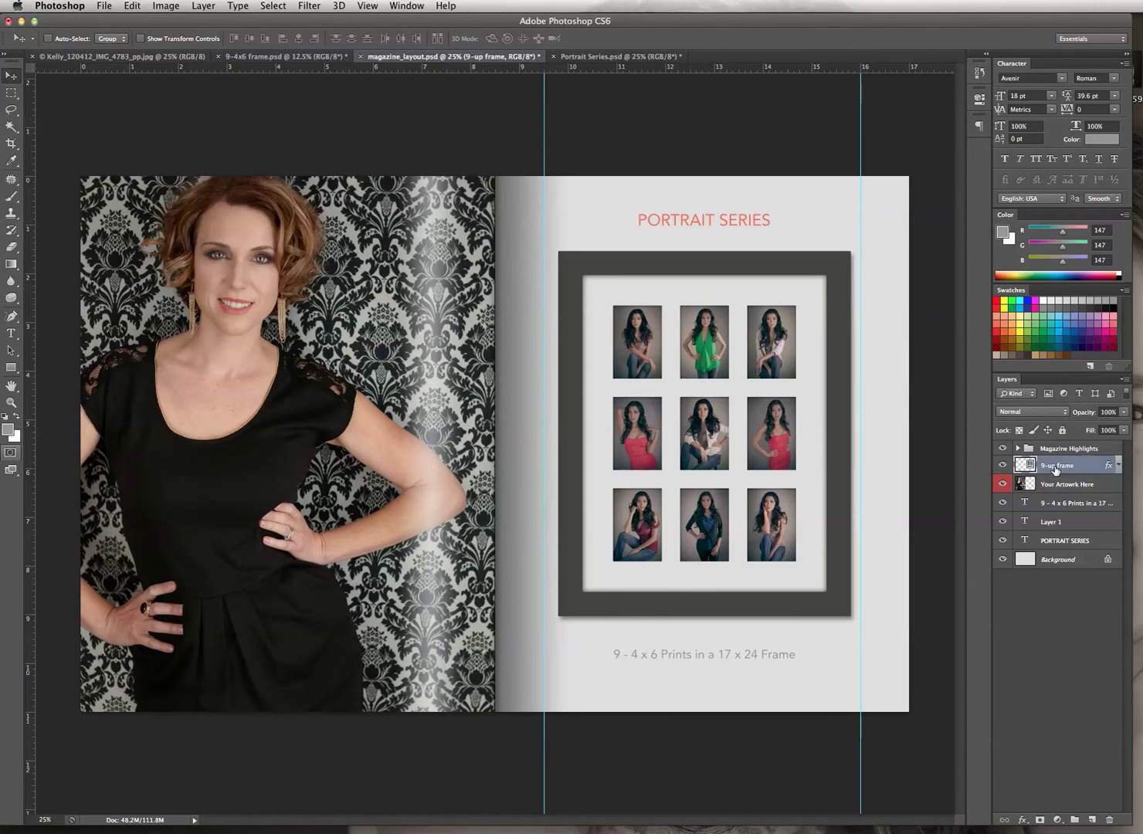
key(shift+Left)
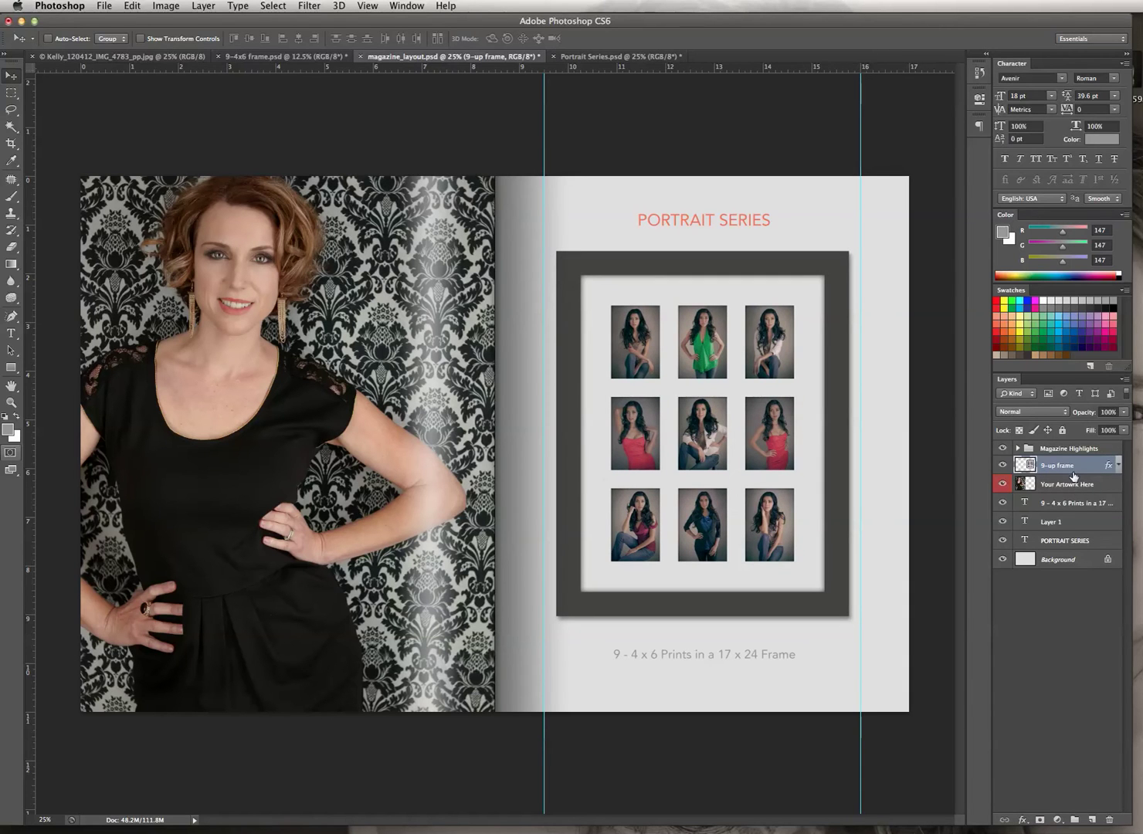
Place the 9-up frame layer between the caption and PORTRAIT SERIES layers and align the horizontal centers of all three.
drag(1091, 471, 1102, 508)
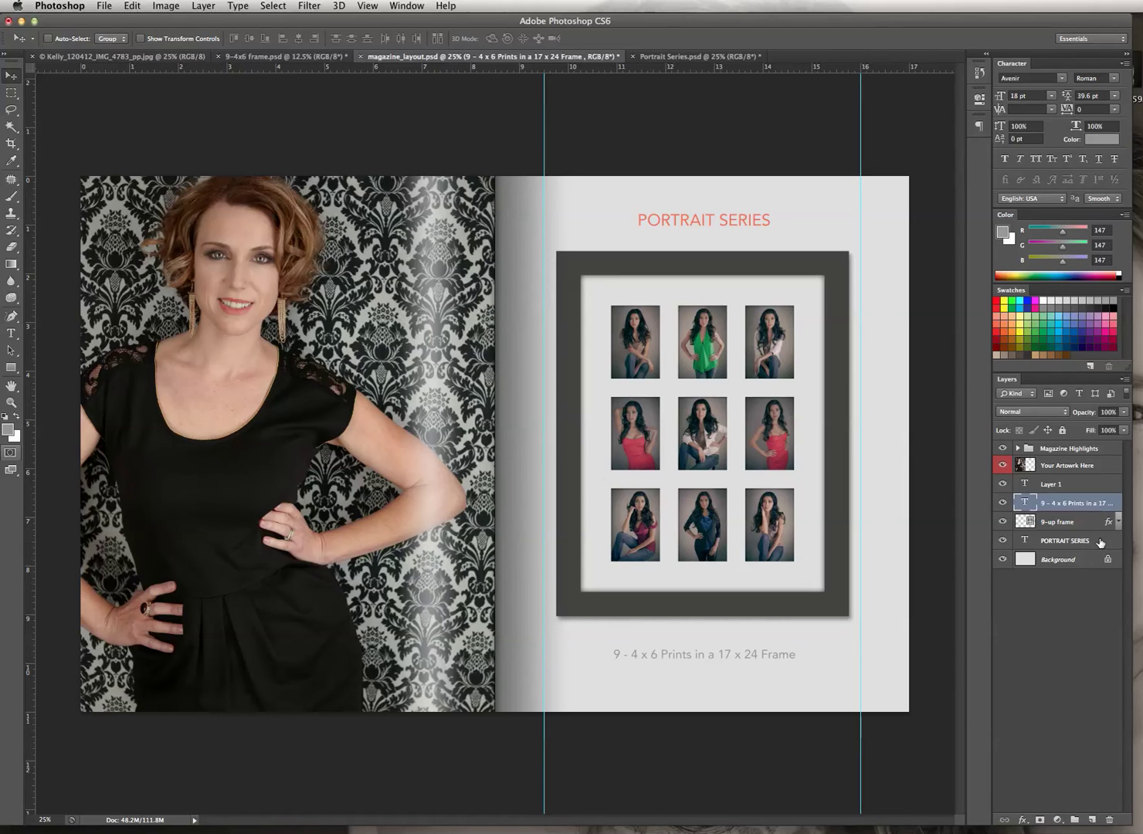
shift+click(1101, 543)
click(1094, 507)
shift+click(1097, 543)
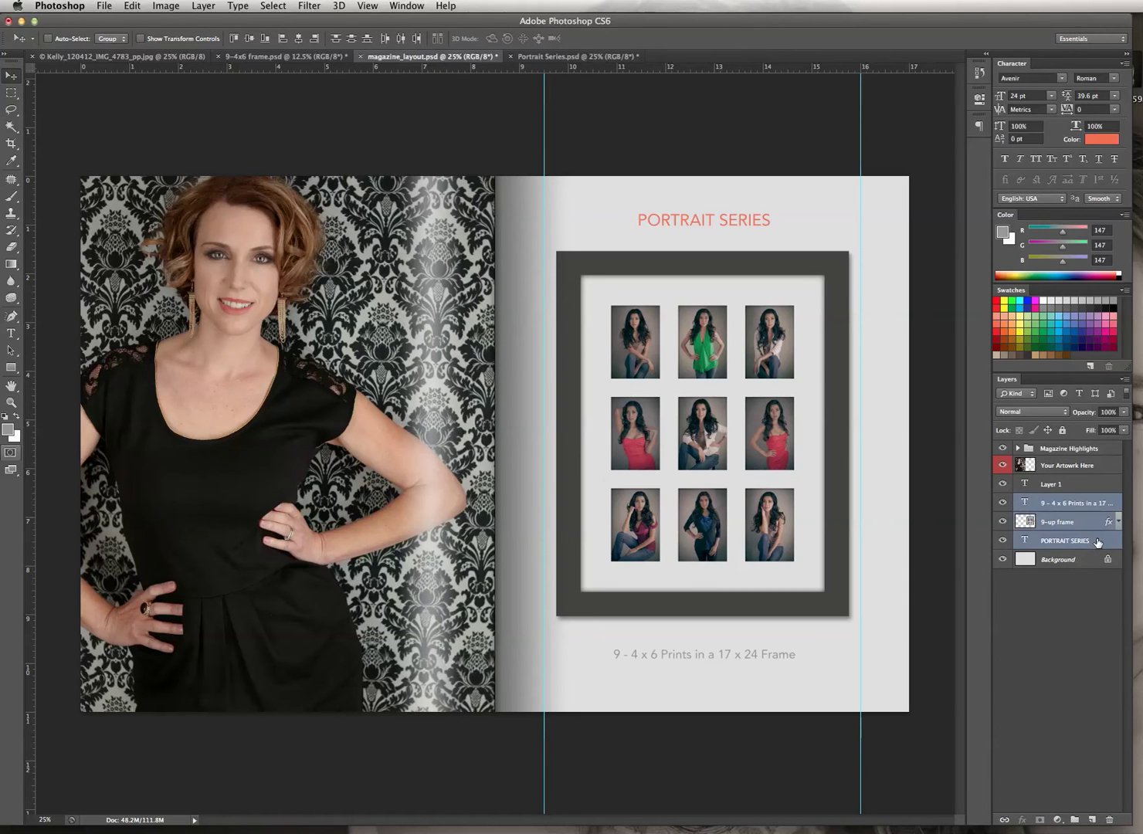
click(1079, 502)
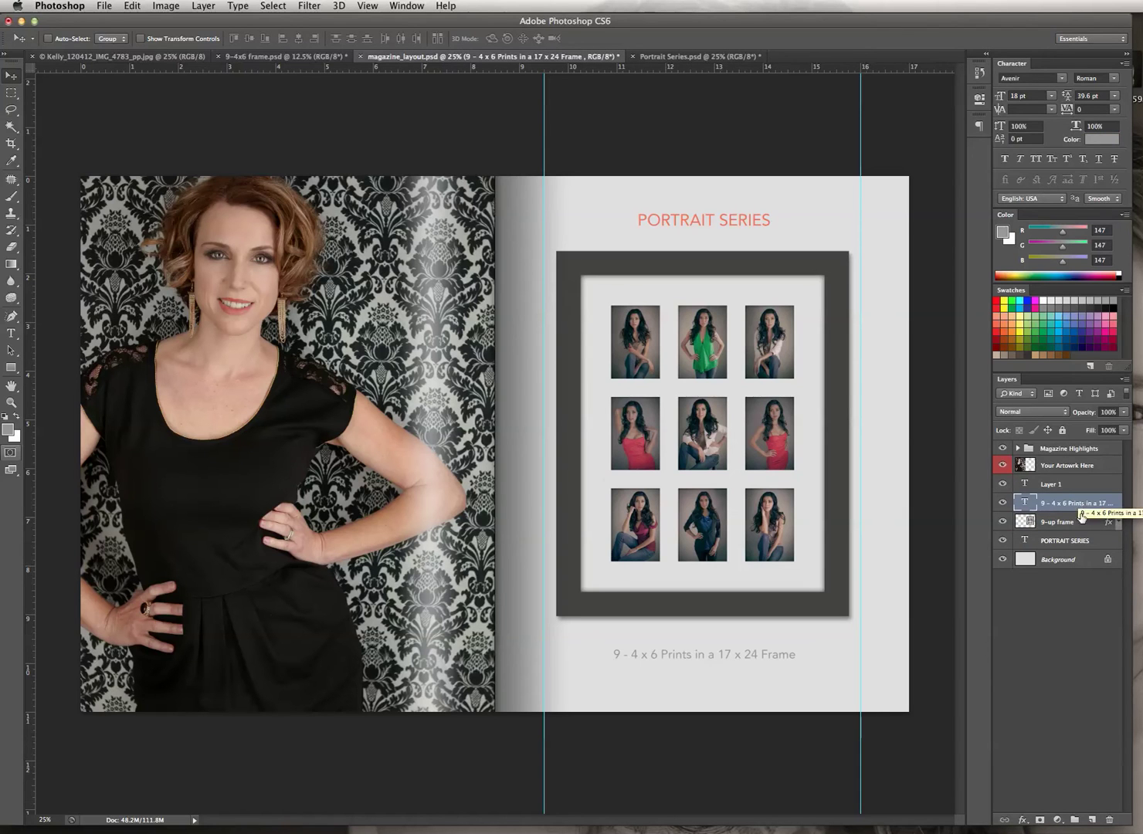
shift+click(1096, 541)
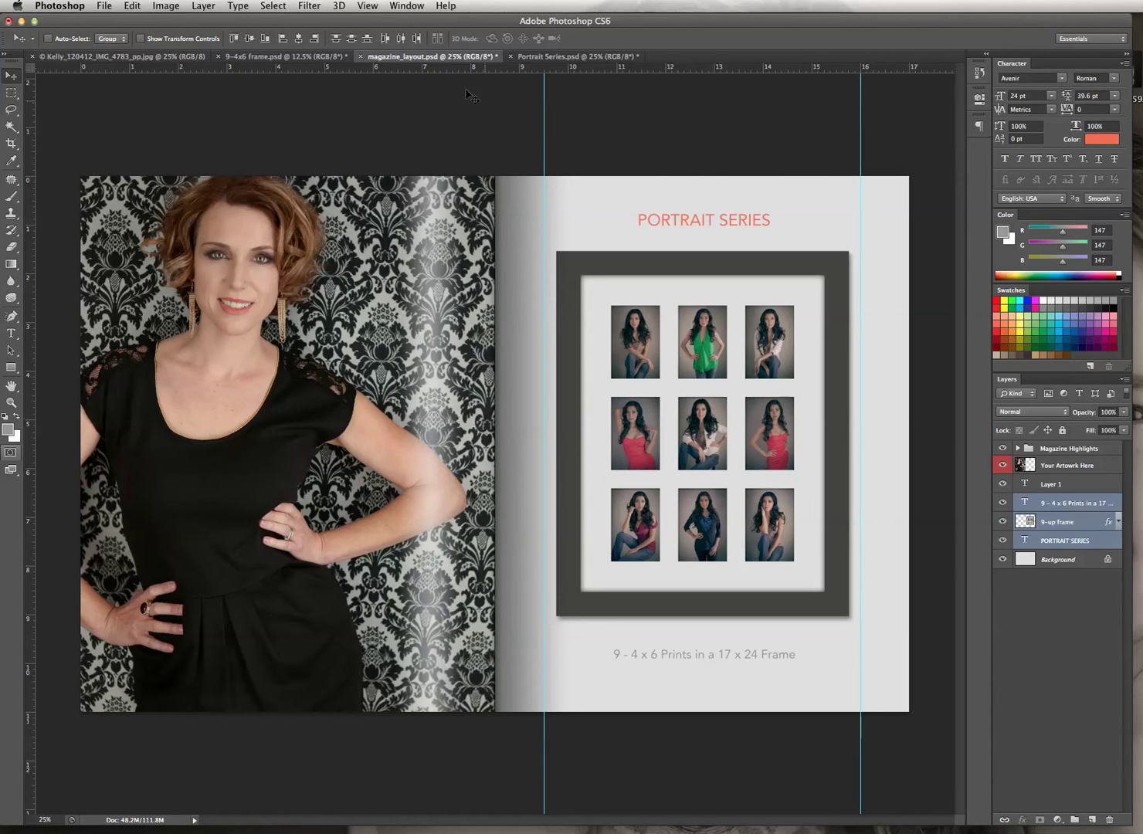
click(298, 39)
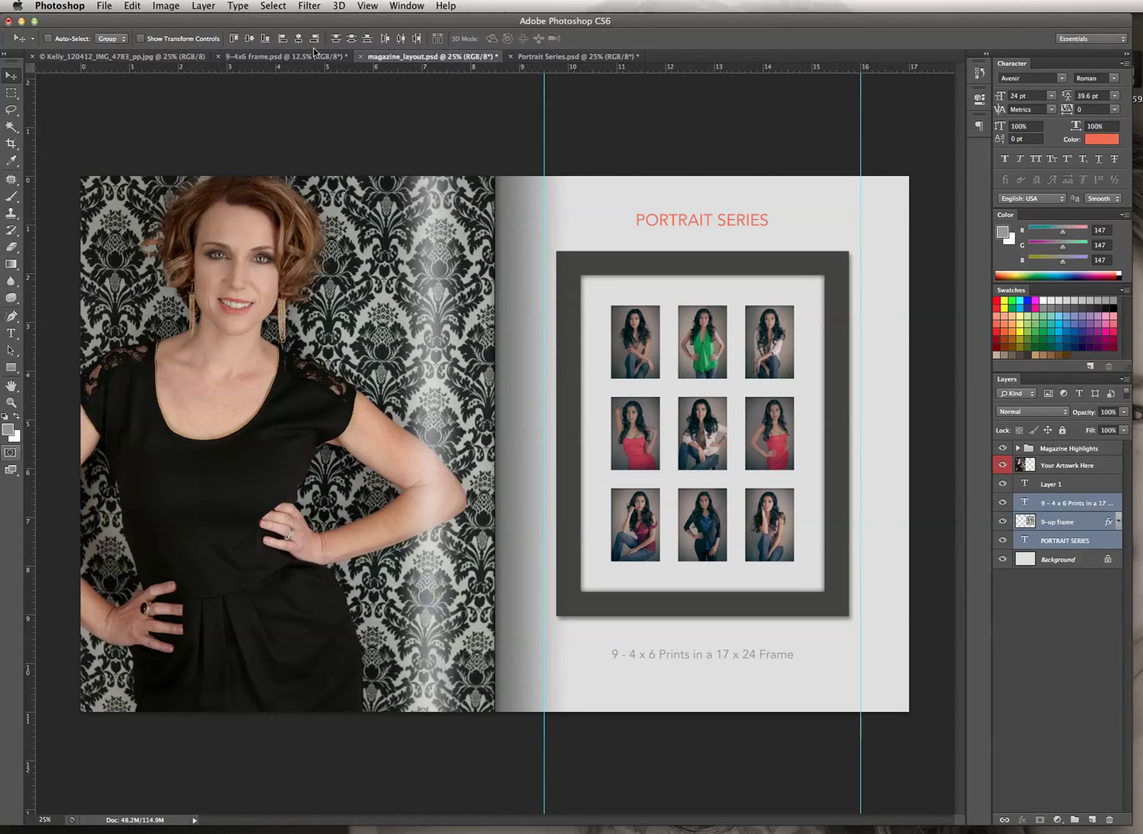
Nudge the aligned title, frame and caption slightly left together and clear the guides.
key(Left)
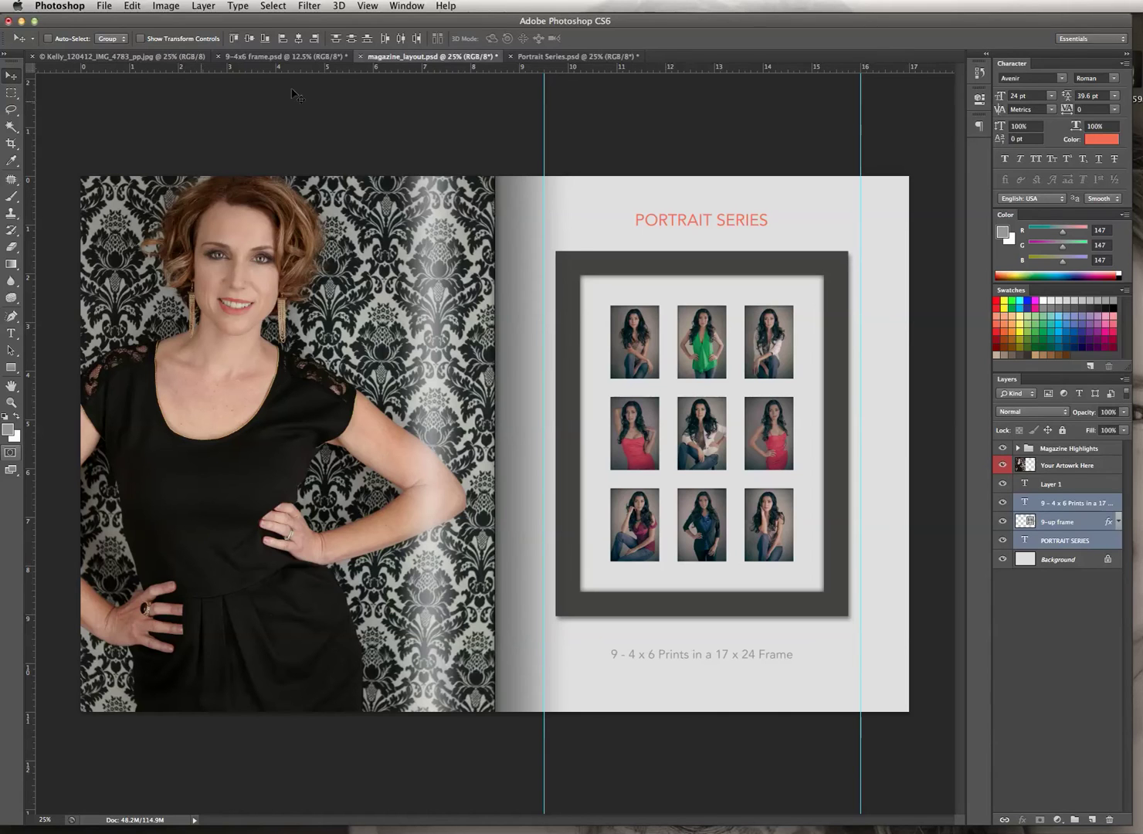
click(369, 6)
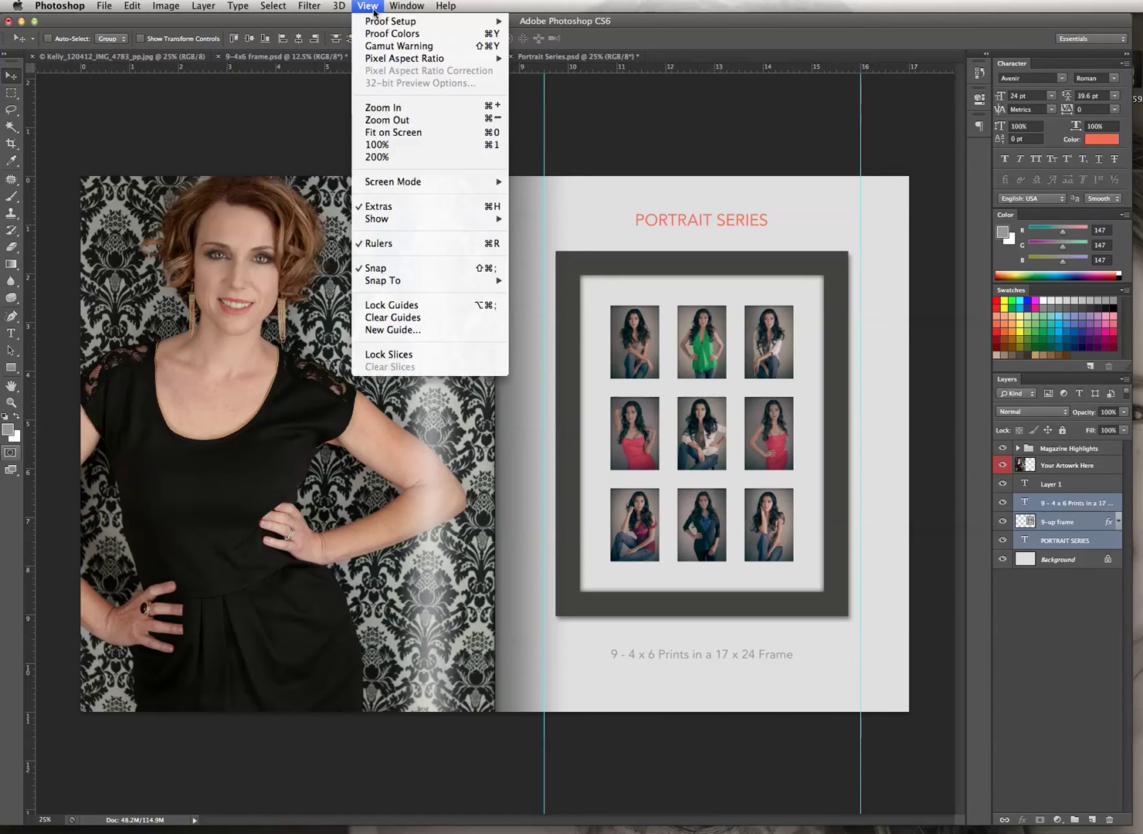
click(405, 318)
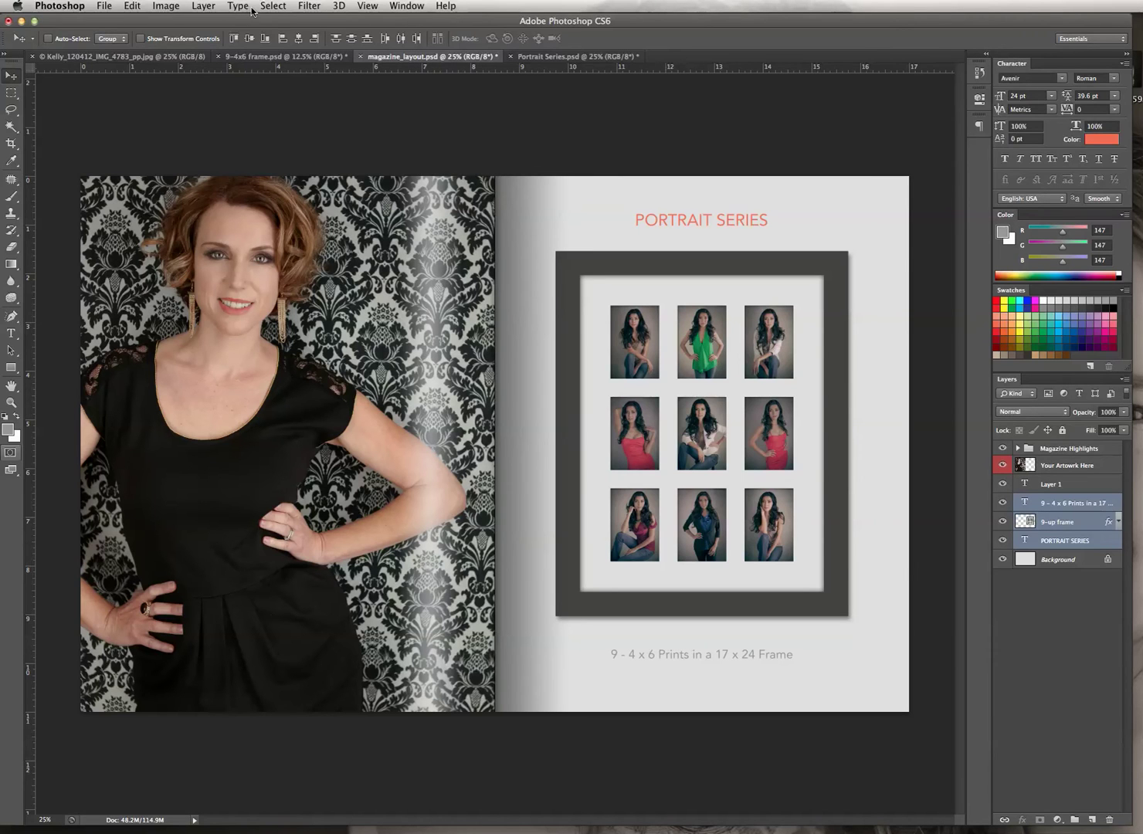
Try shifting the left-page portrait slightly and check its edge at the center fold up close.
click(1067, 466)
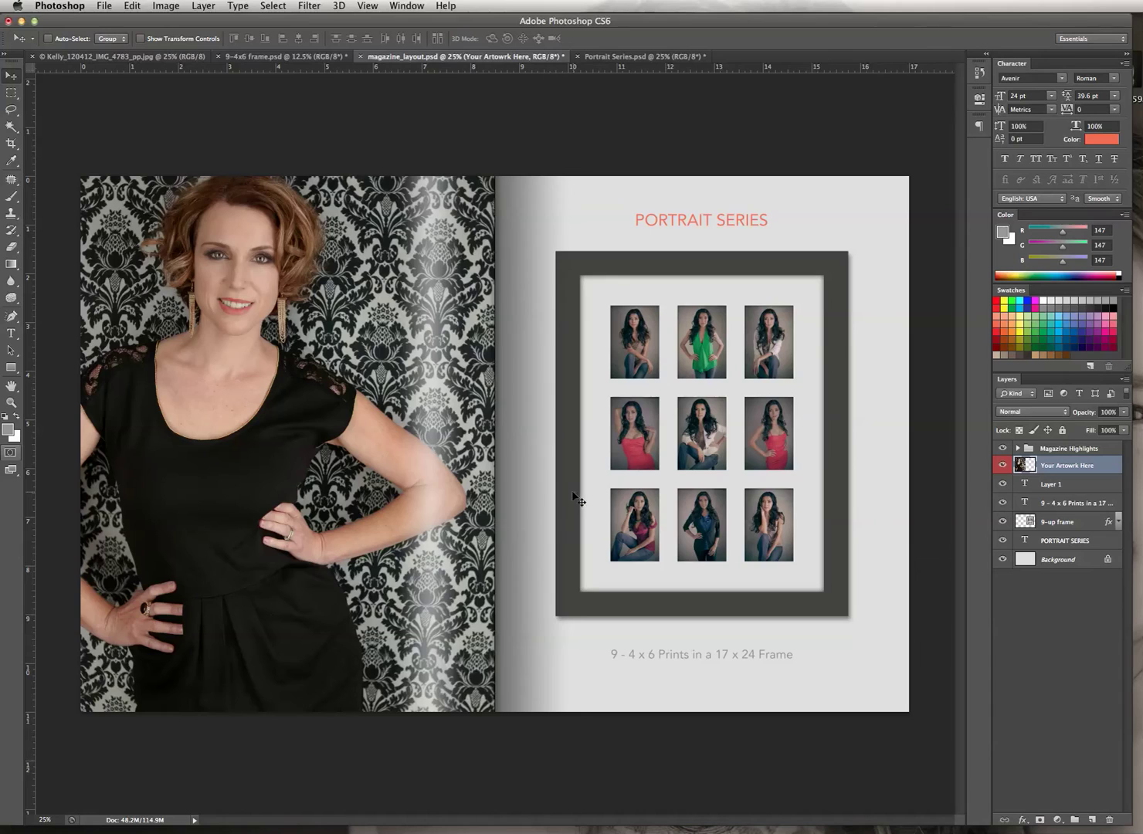
drag(487, 484, 545, 497)
key(super+h)
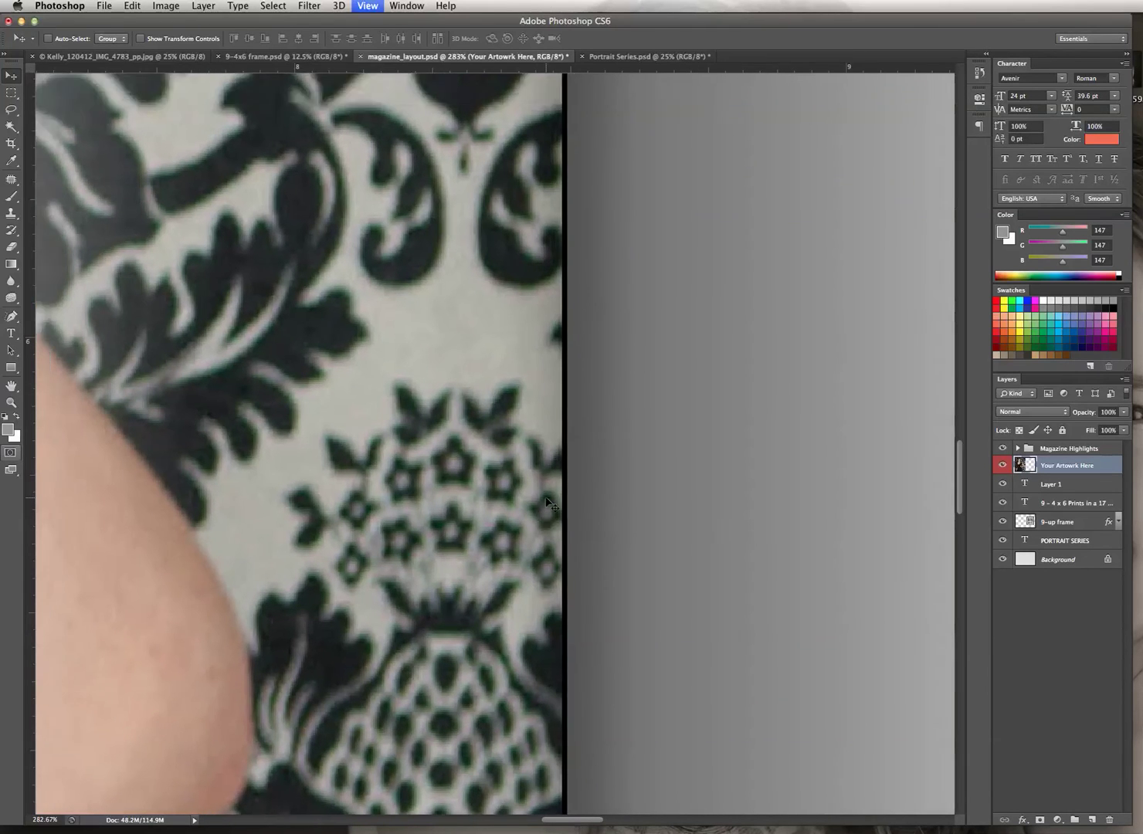
key(super+0)
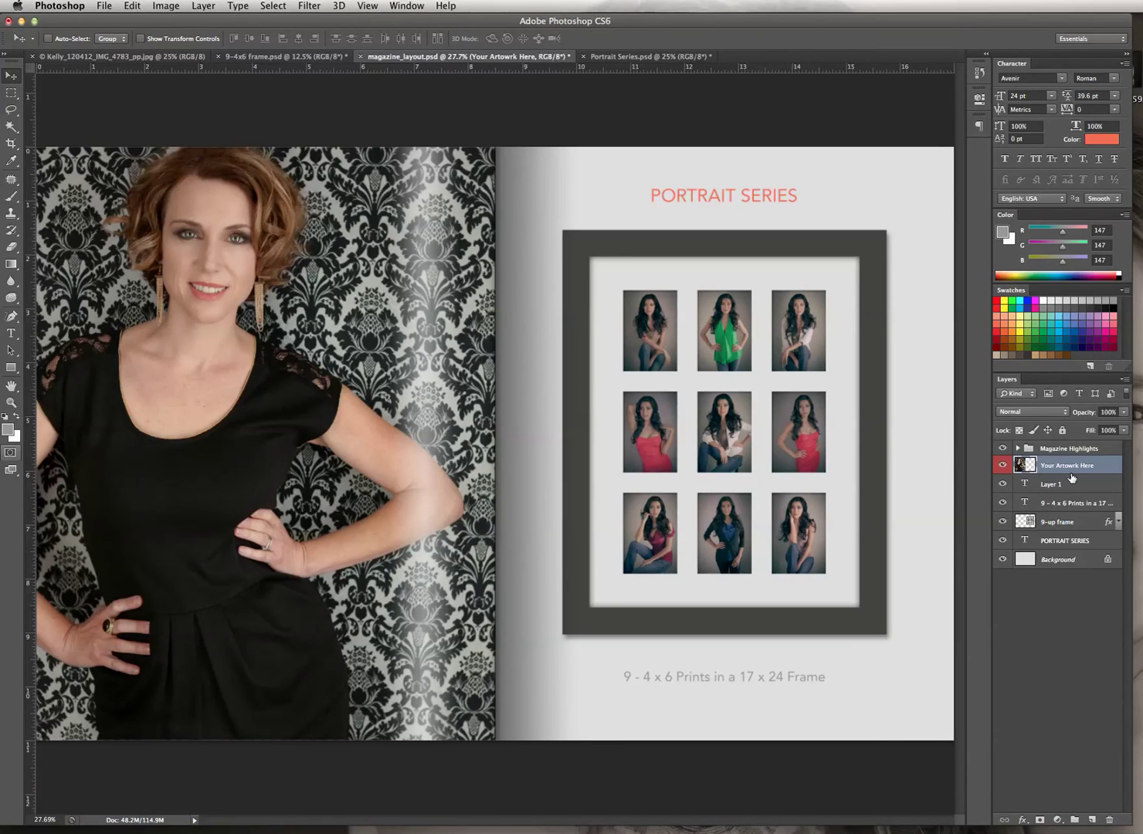
Try the Highlight layer of the Magazine Highlights group at 35% and 25% opacity.
click(1018, 448)
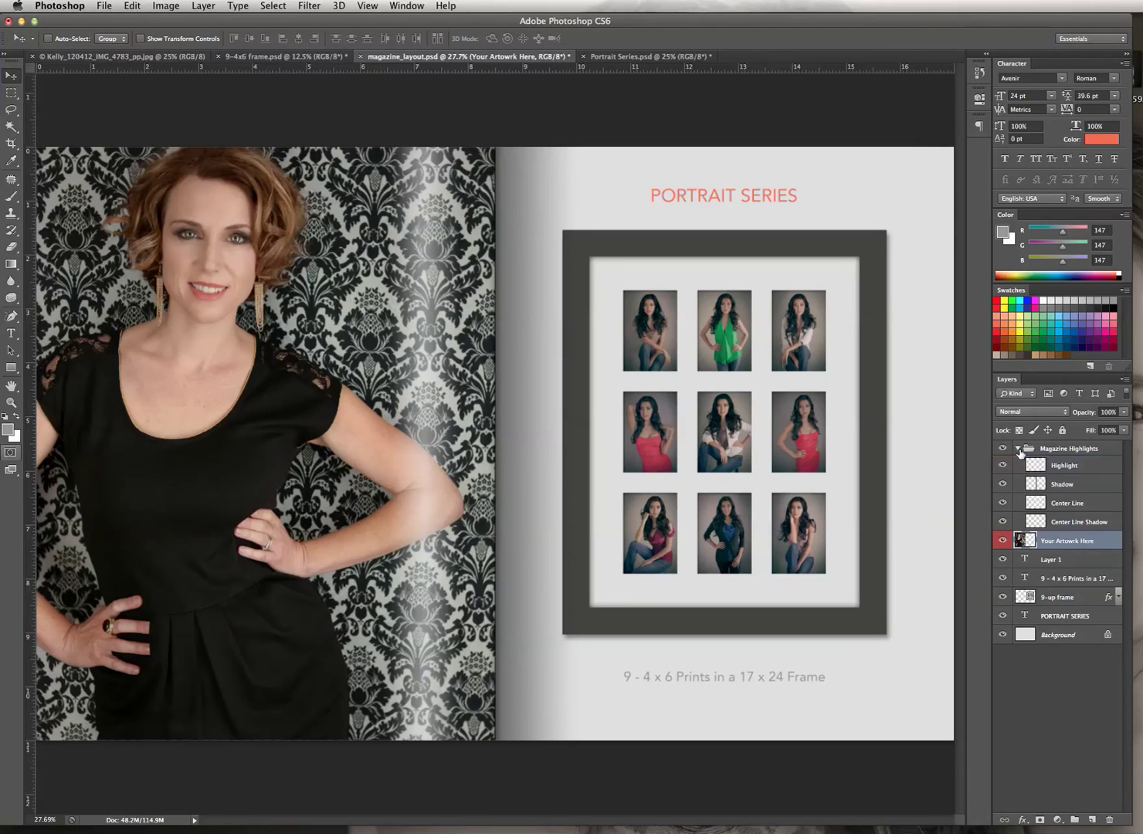
click(1080, 467)
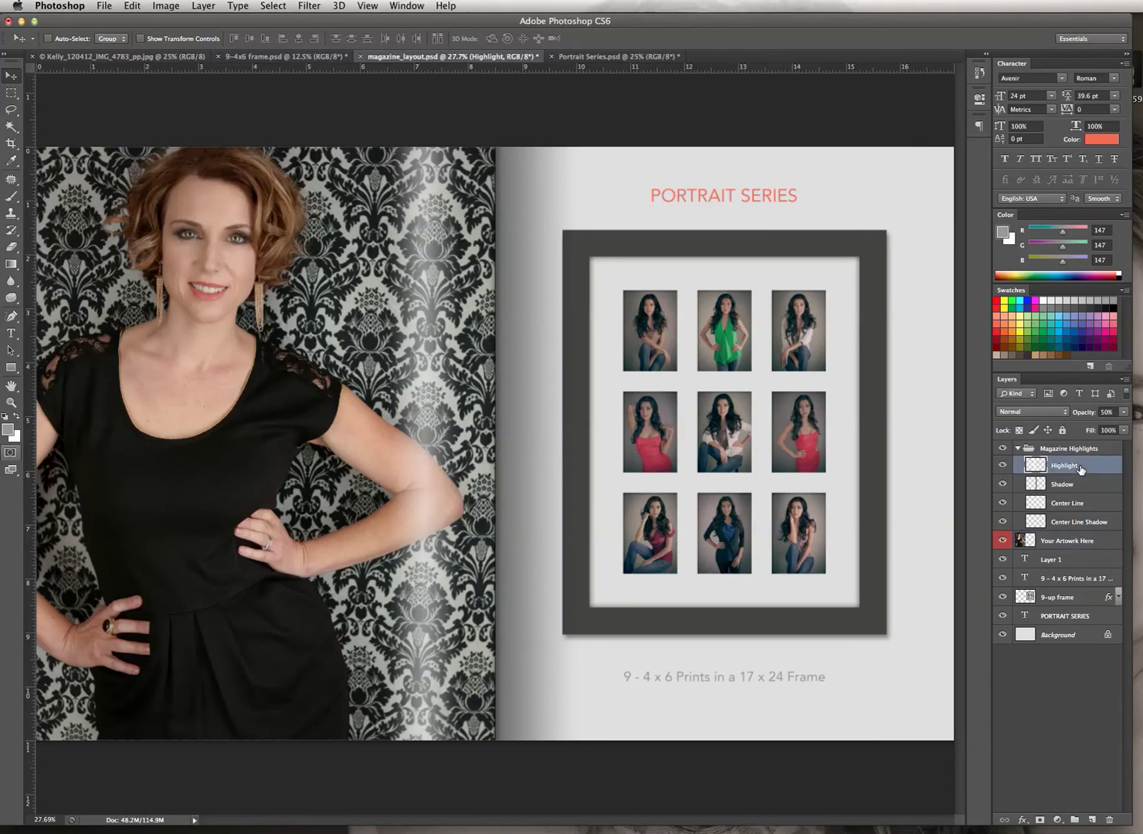
click(1101, 412)
text(35)
key(Return)
text(25)
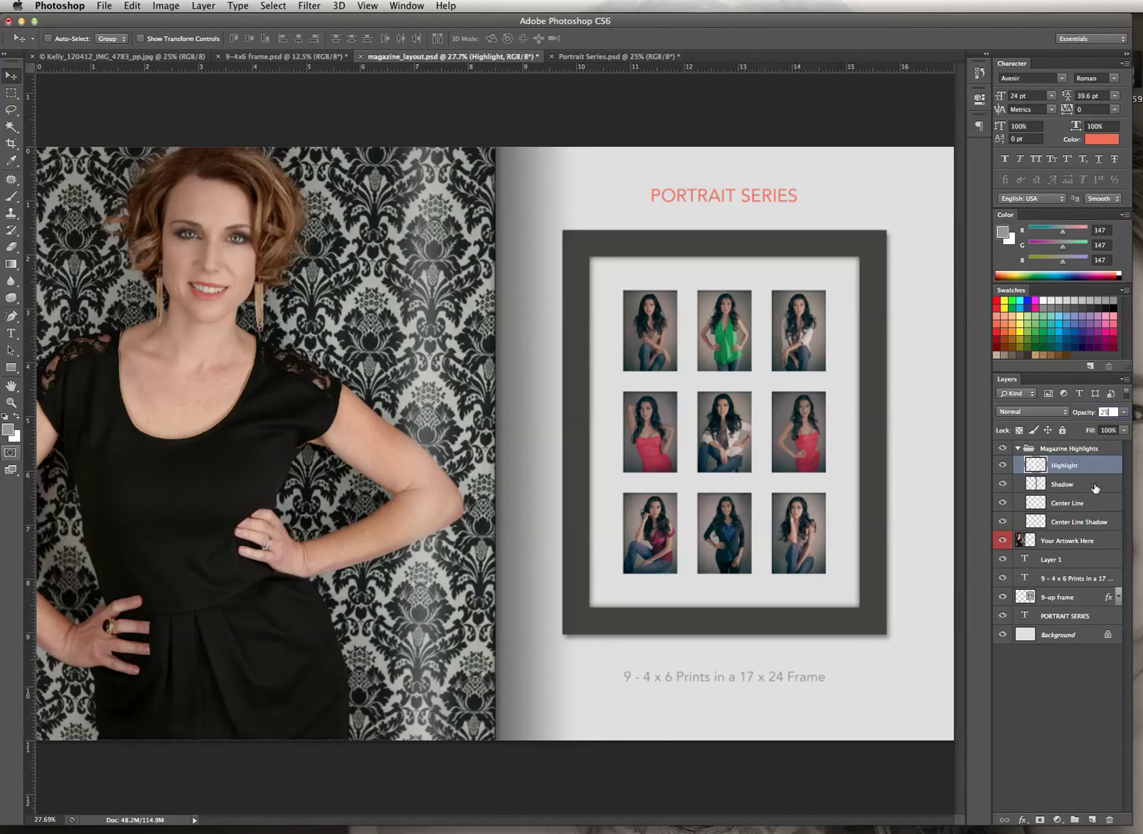
Try the Shadow layer of the Magazine Highlights group at 65% and 60% opacity.
click(1094, 487)
click(1105, 412)
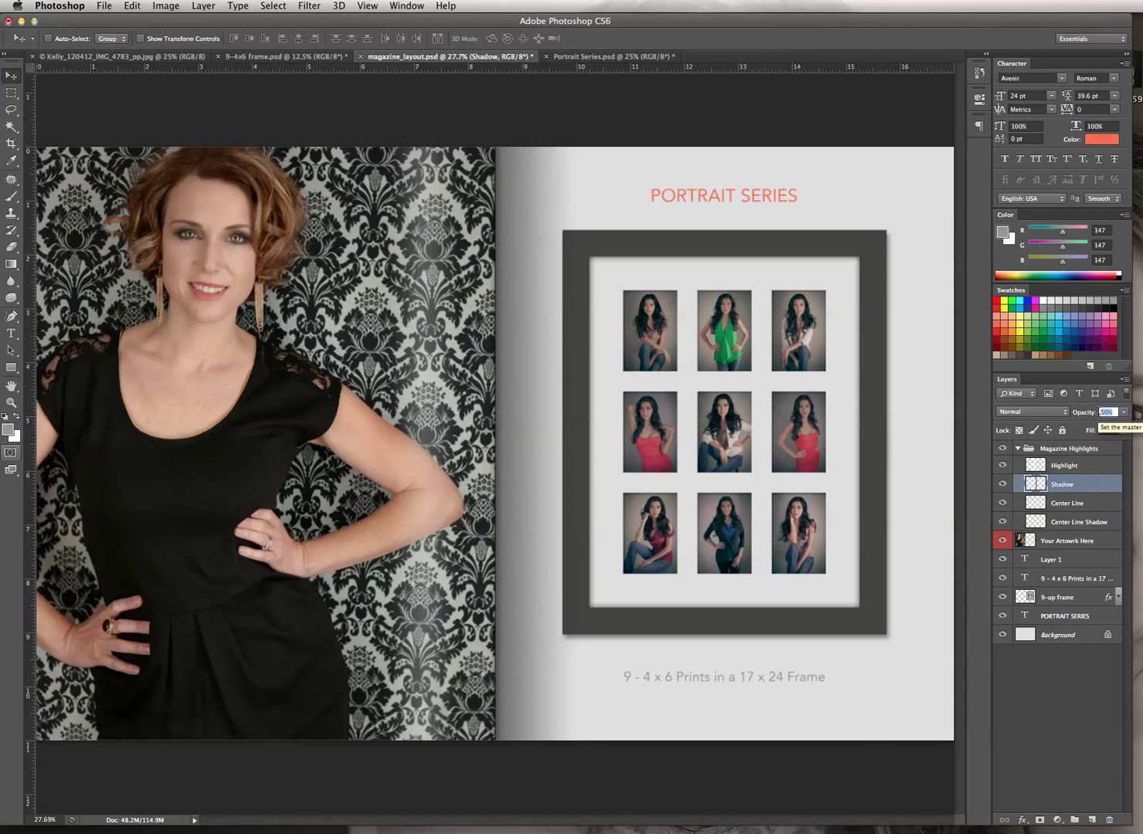
text(65)
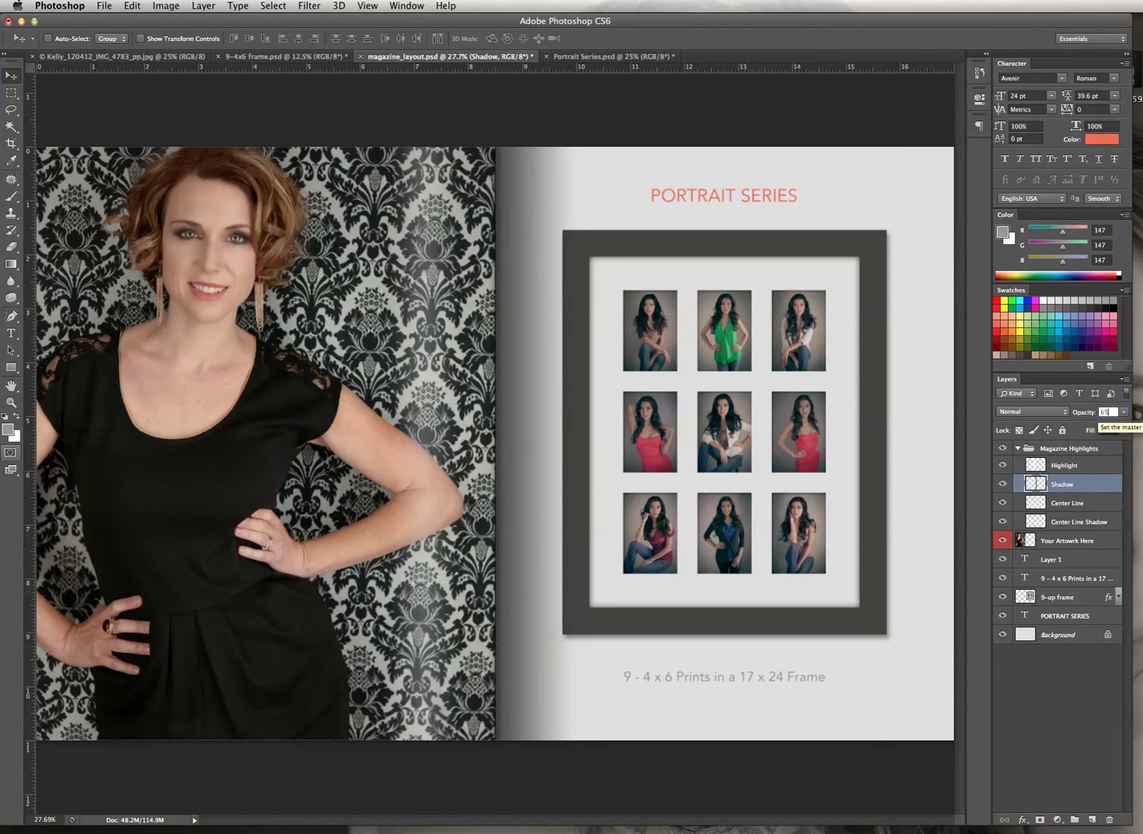
key(BackSpace)
key(BackSpace)
text(00)
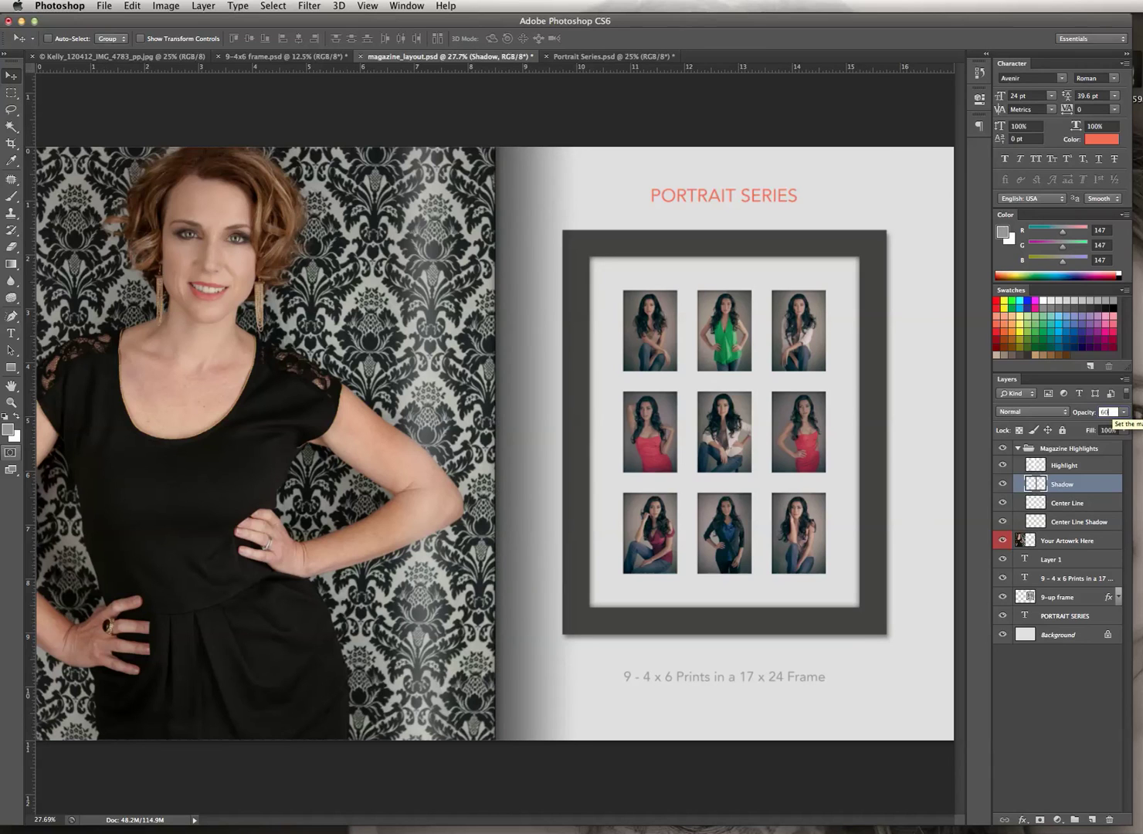
click(1096, 522)
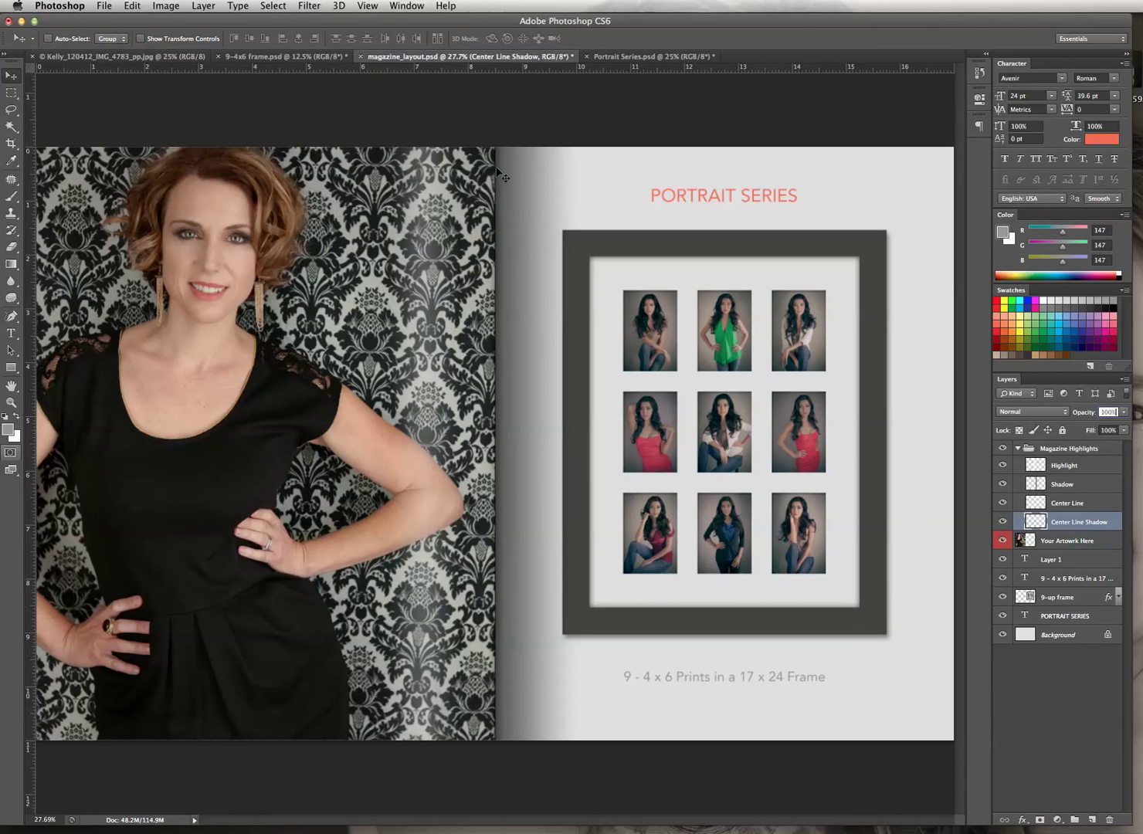
click(1079, 490)
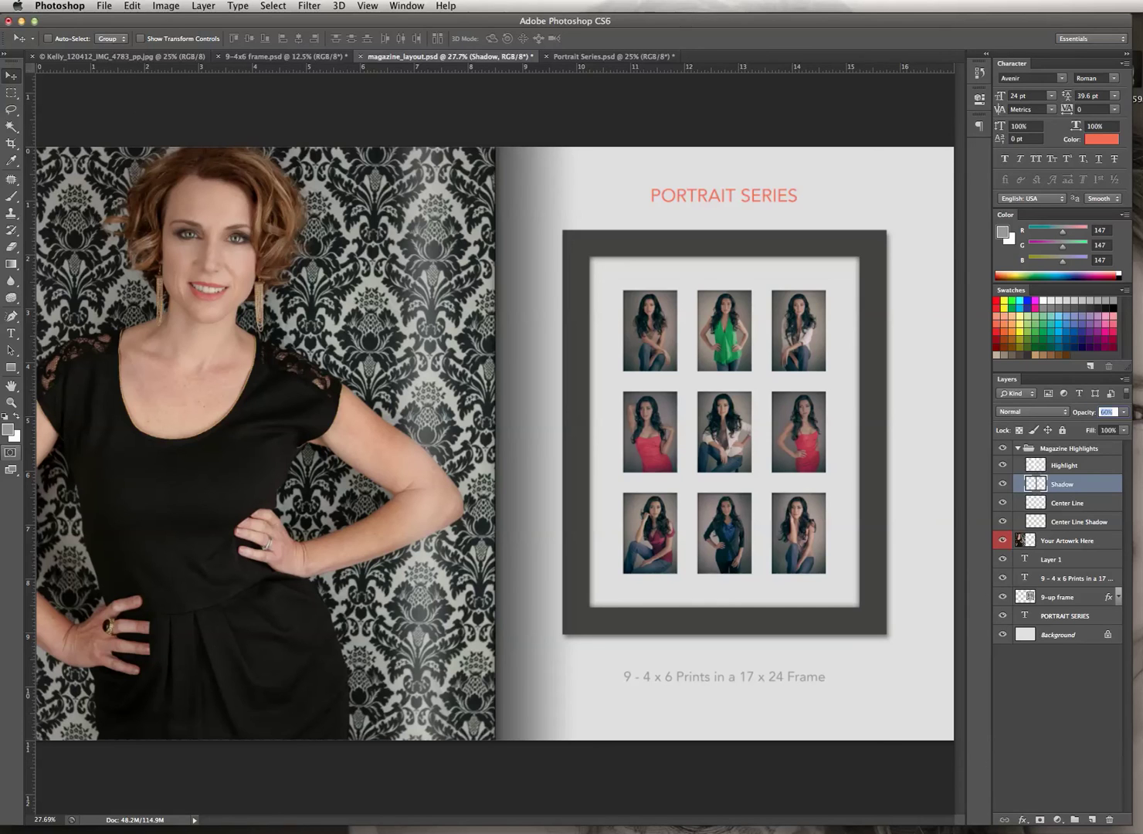
Step back through the history to the Clear Guides state, undoing the portrait move and both opacity changes.
click(979, 72)
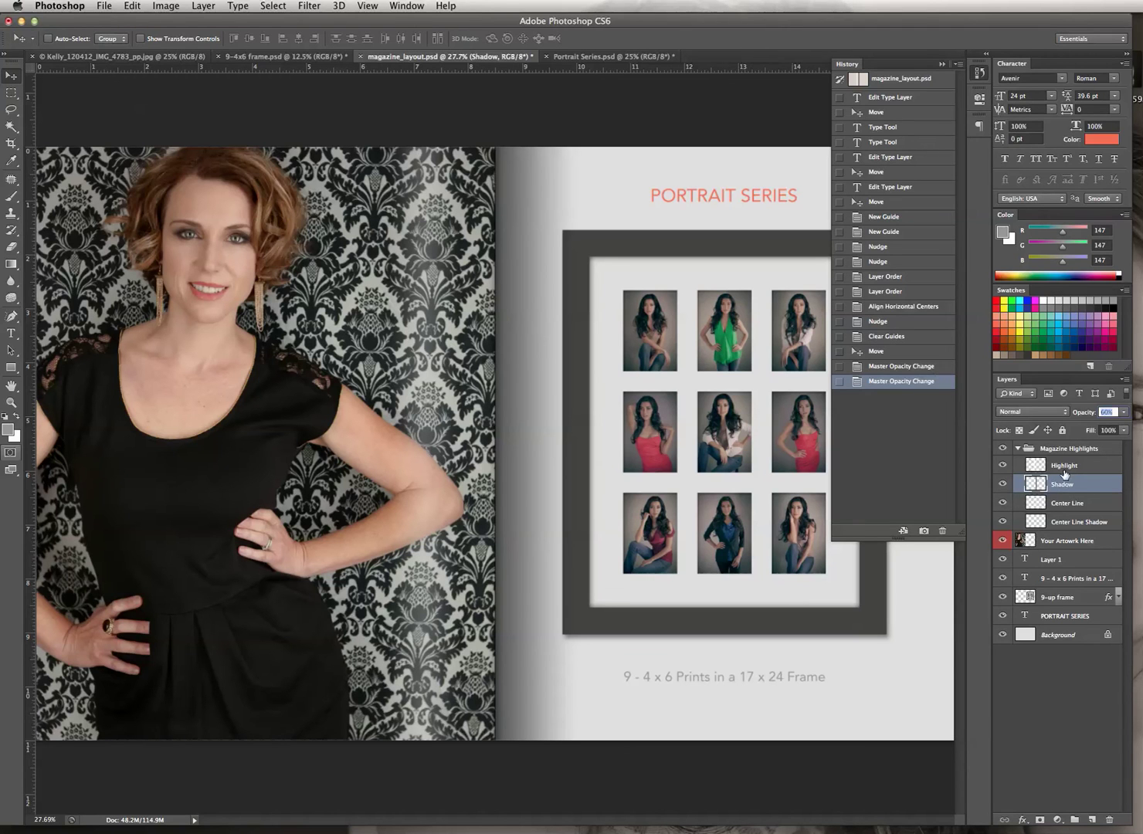
click(924, 367)
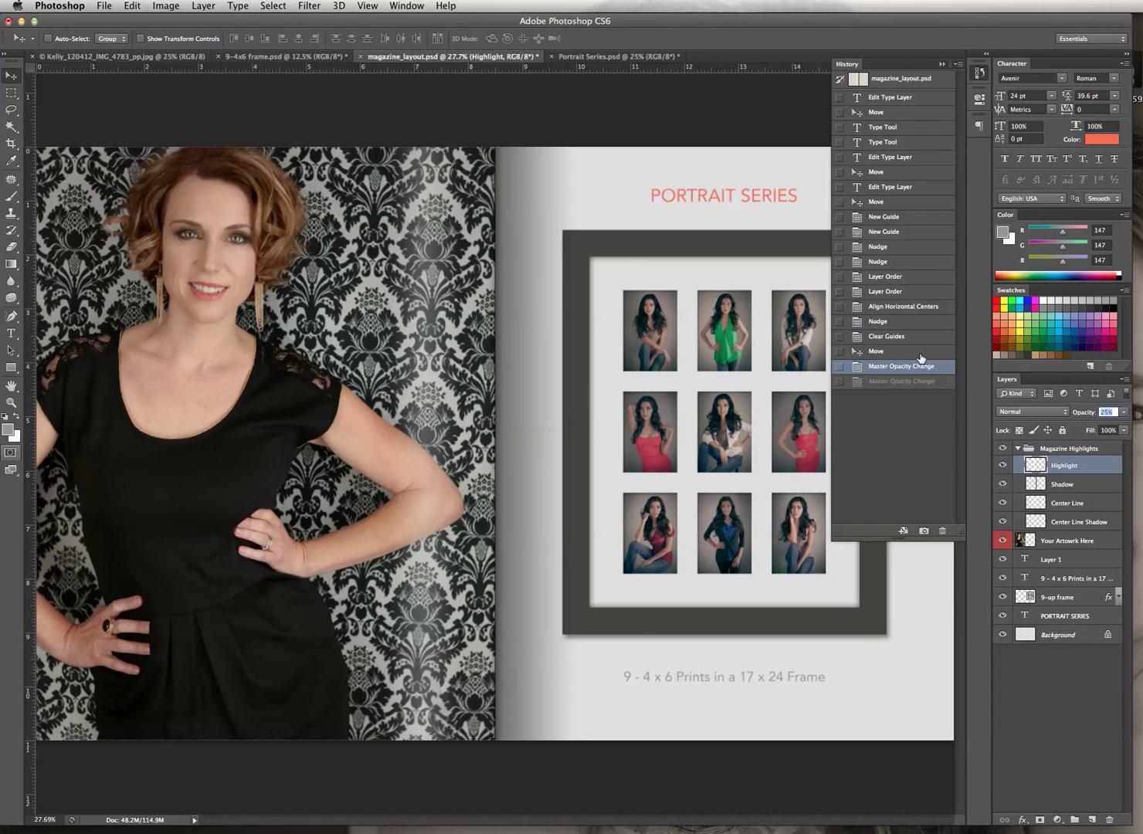
click(918, 351)
click(918, 338)
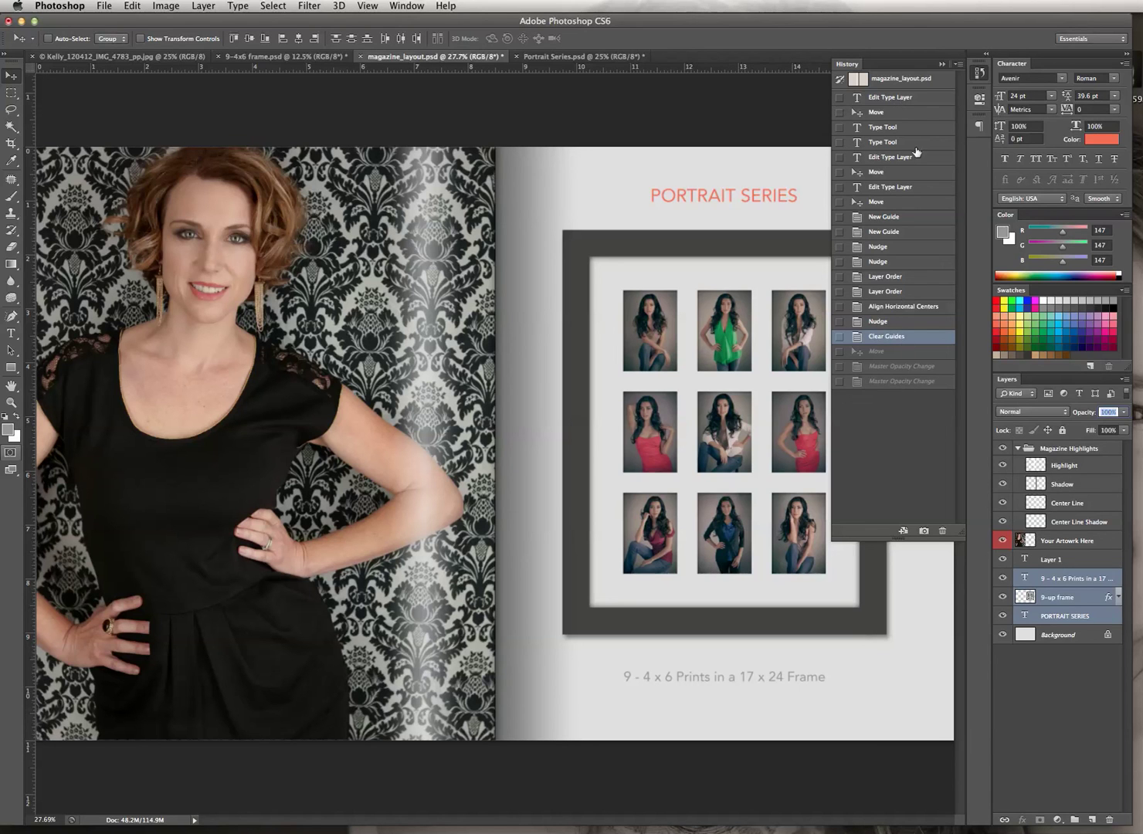
click(918, 352)
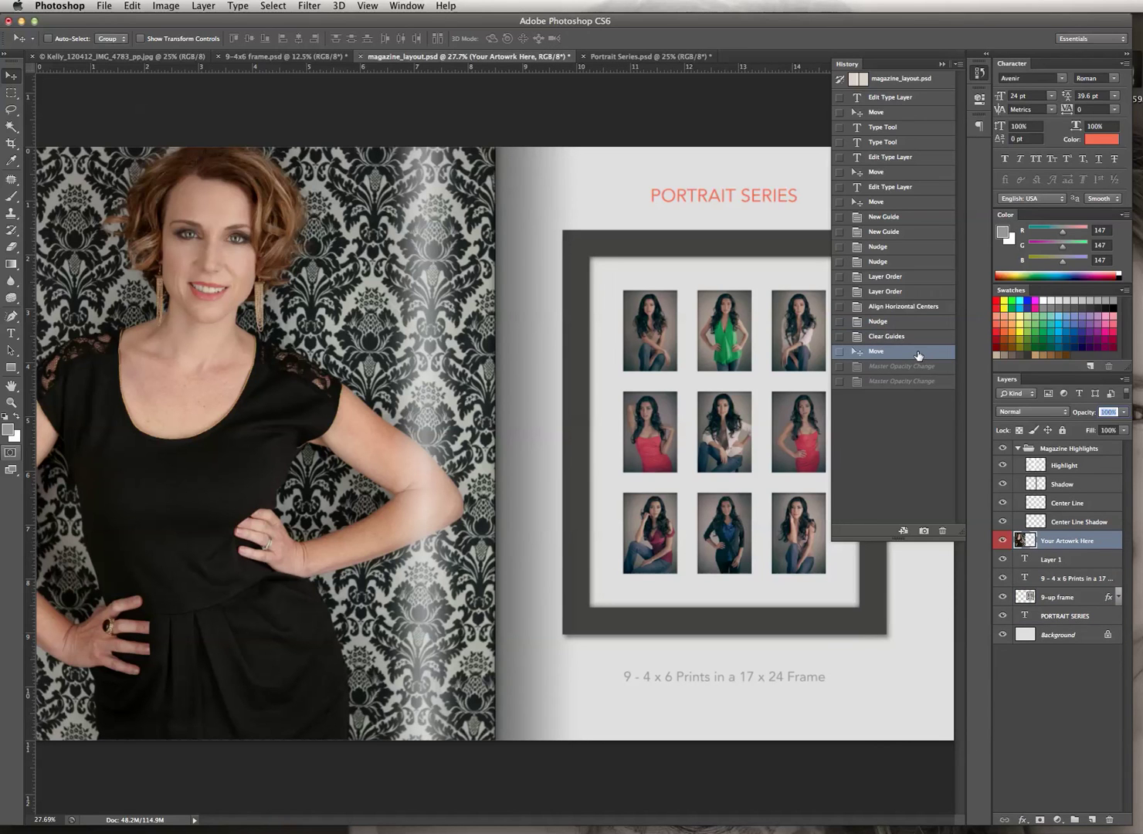
click(917, 337)
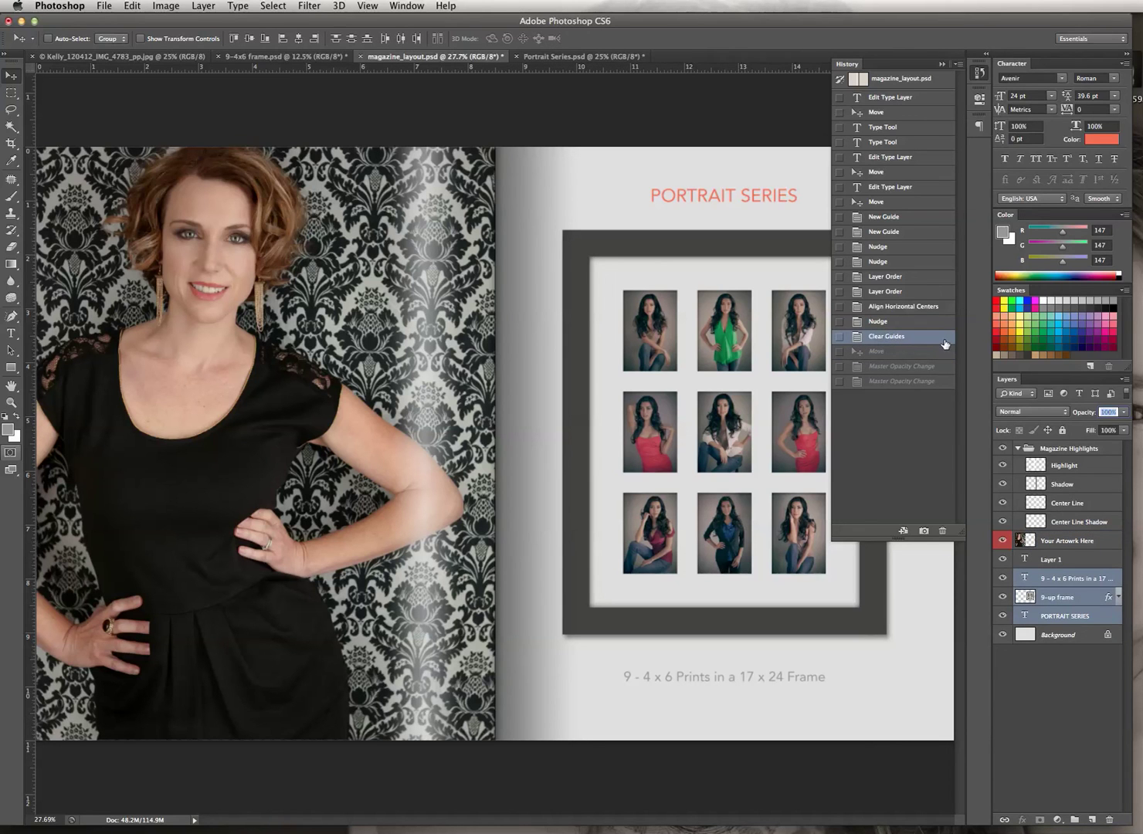
click(942, 66)
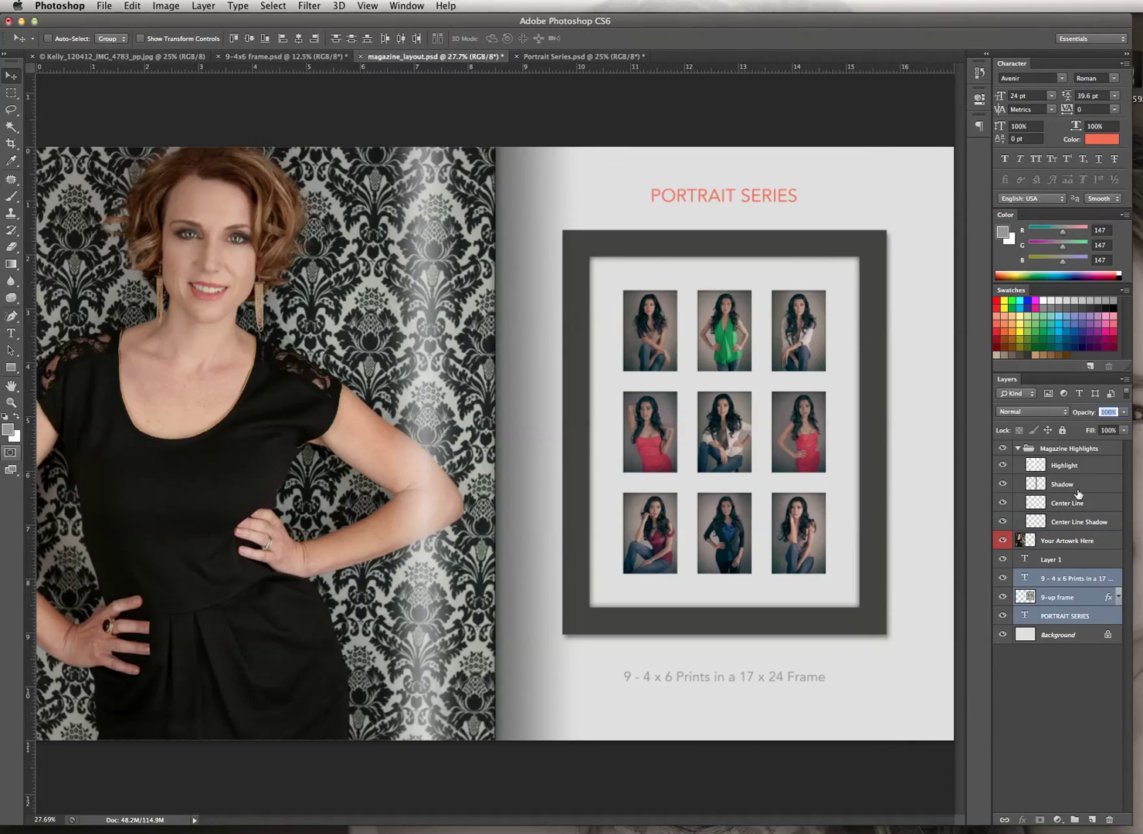
Set the opacity of the Highlight layer in the Magazine Highlights group to 25%.
click(1089, 462)
text(5)
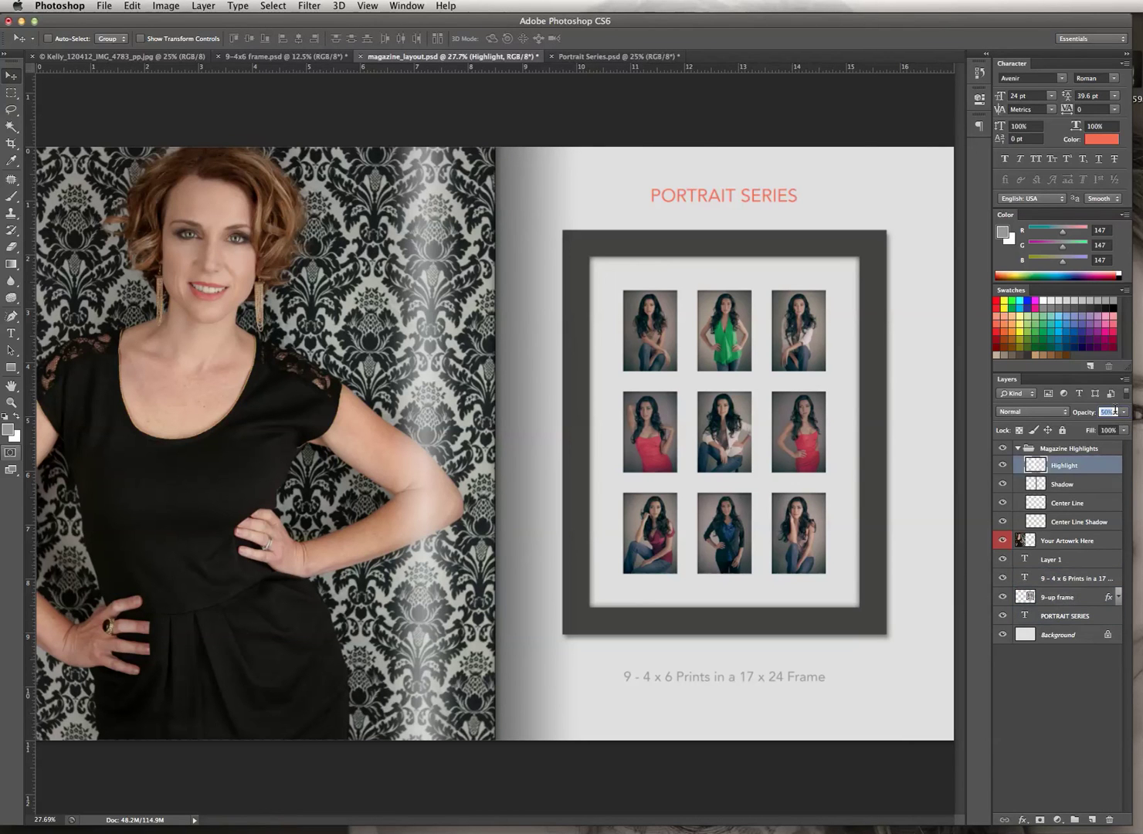
text(25)
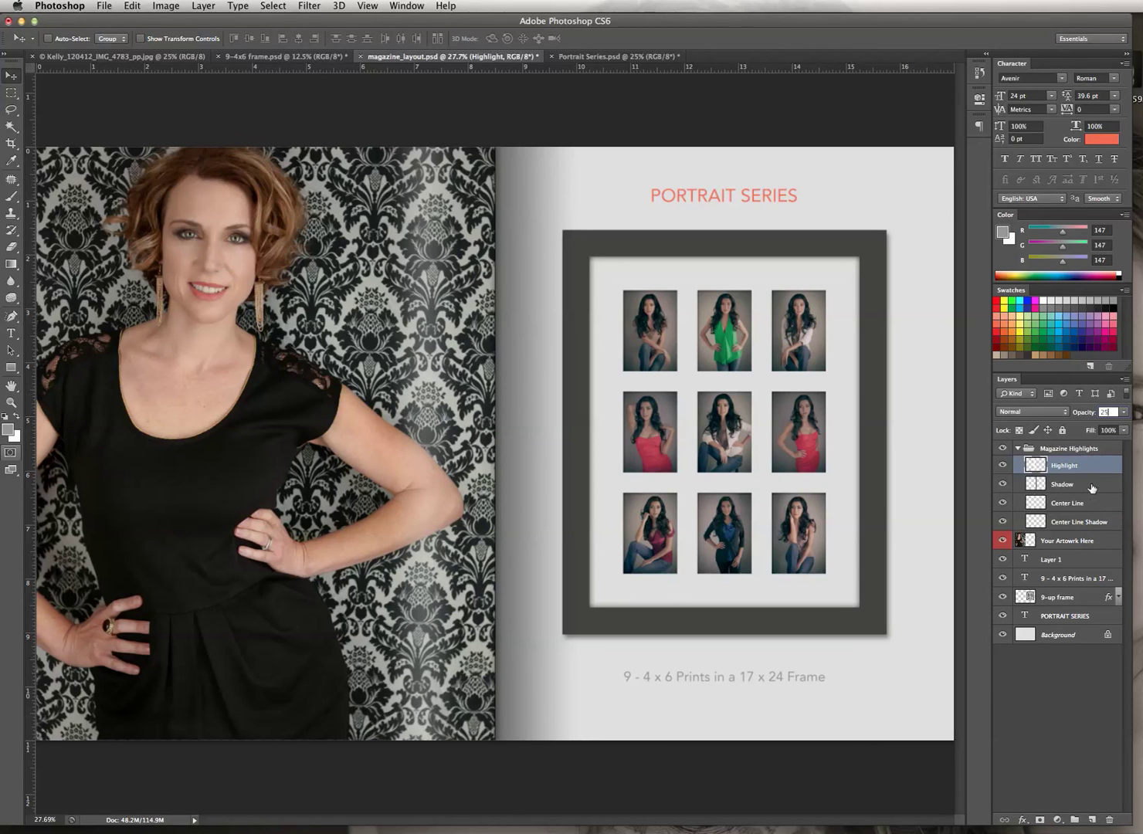
Compare the spread with and without the Shadow and Center Line layers, and select the Center Line Shadow layer.
click(1092, 485)
click(1002, 483)
click(1002, 483)
click(1002, 503)
click(1002, 502)
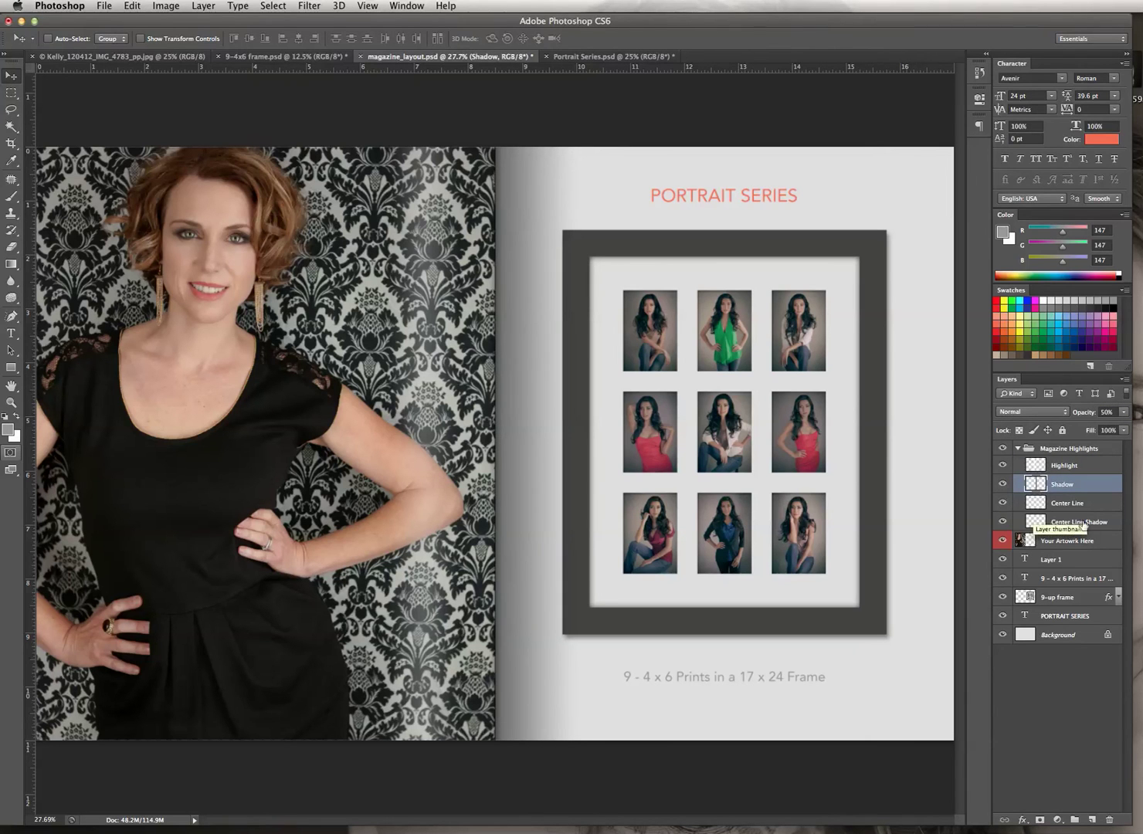
click(1116, 524)
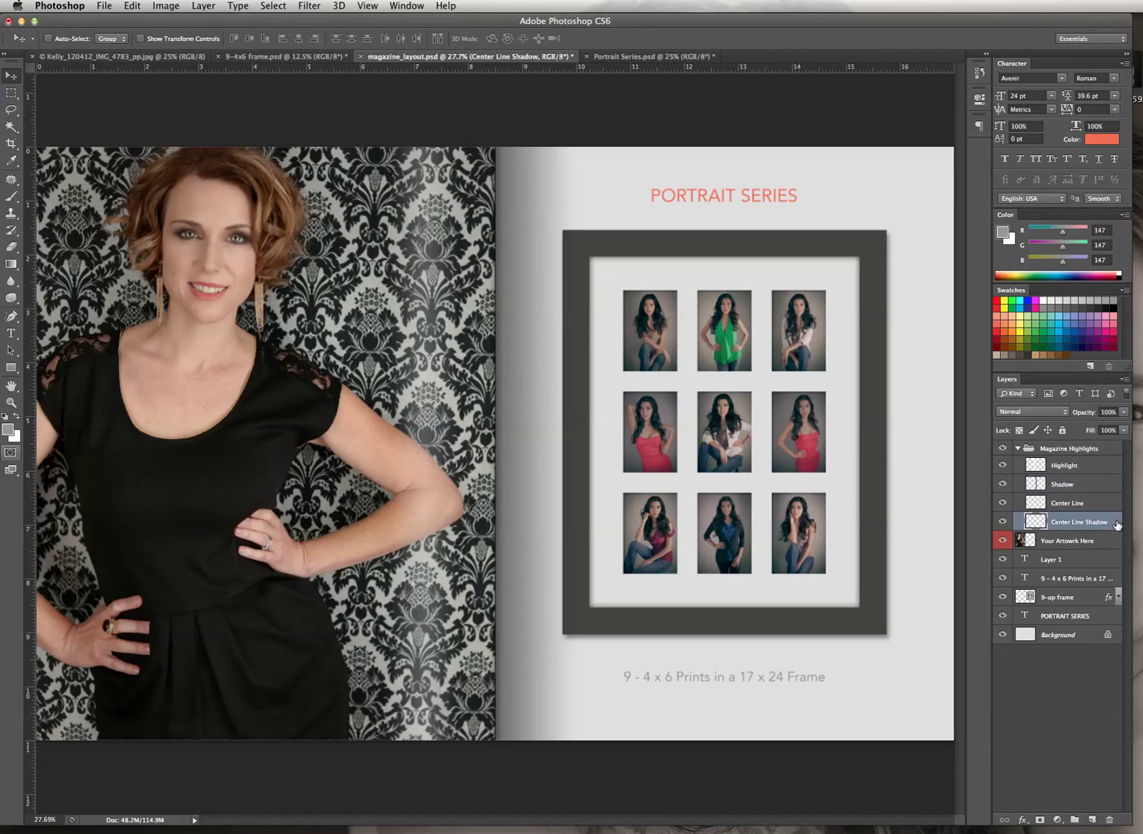
Scale the Center Line Shadow layer to about 136% width, extending its left edge further onto the portrait page.
click(141, 7)
mouse_move(211, 294)
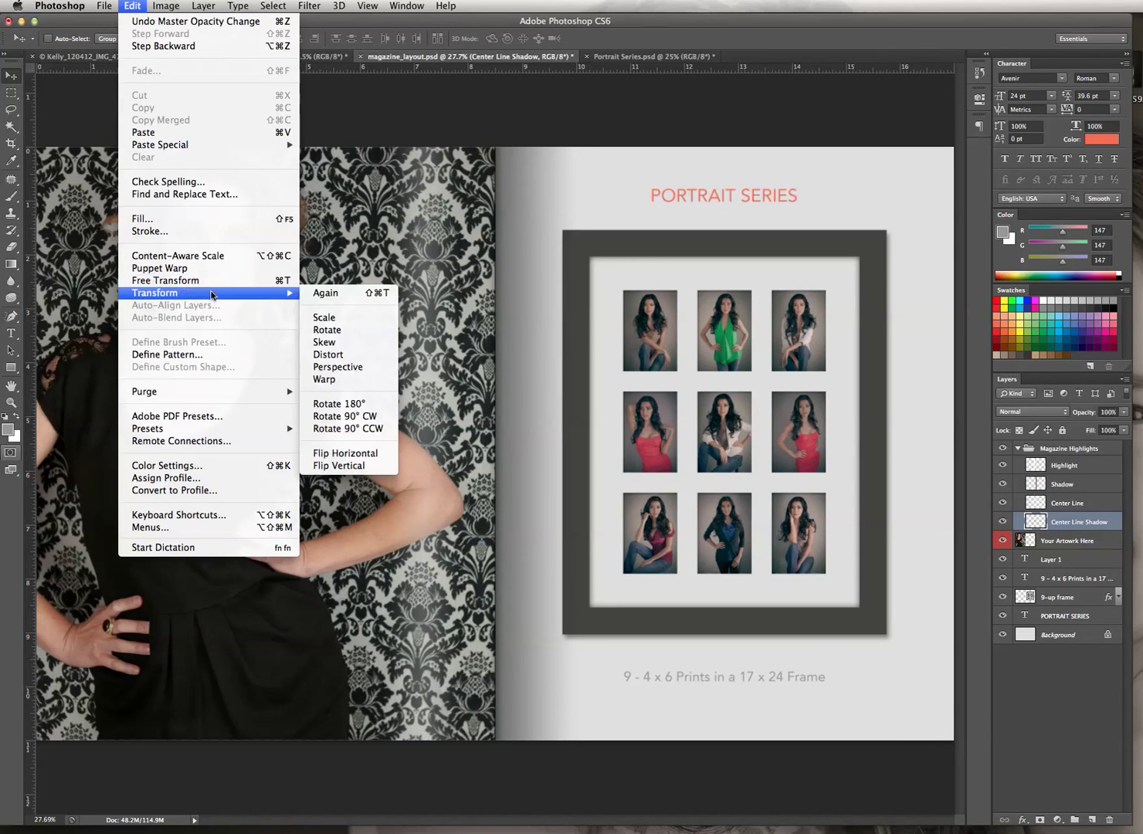
click(330, 317)
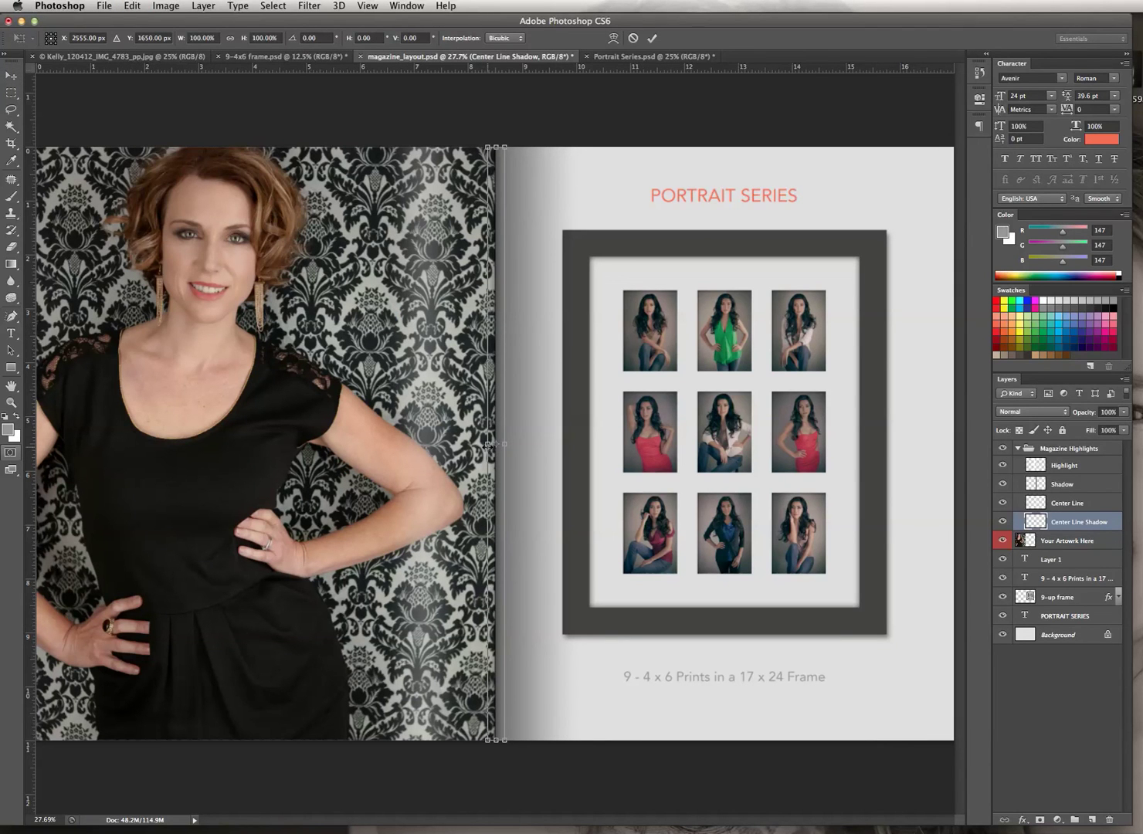
drag(488, 444, 480, 444)
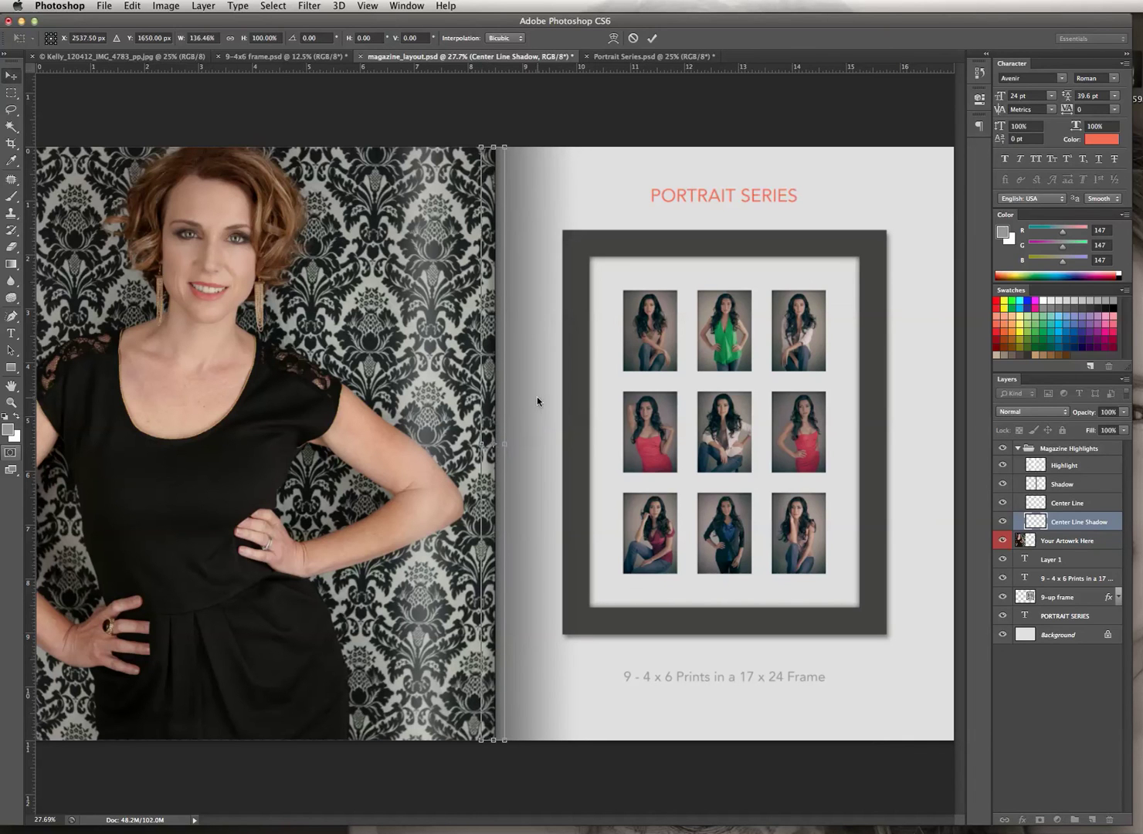
key(Return)
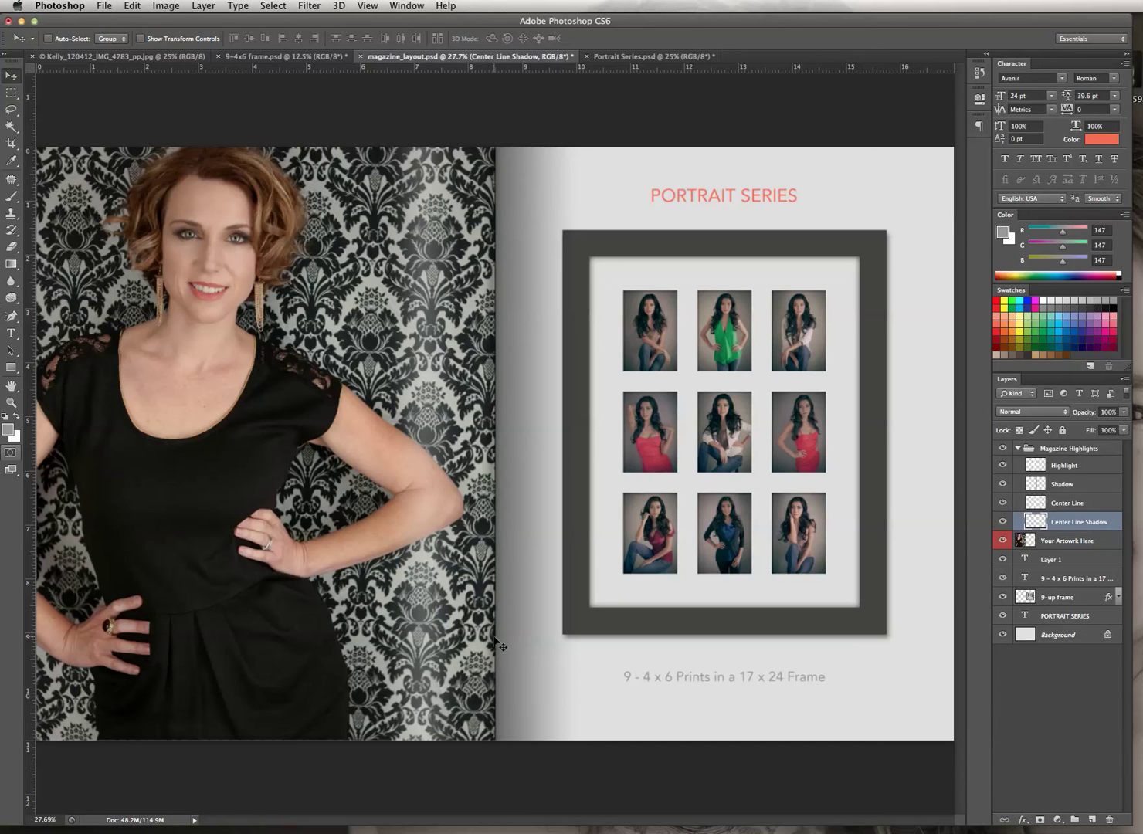
Apply Levels to the Center Line Shadow layer with midtones at 1.40 and white input slightly below 152, and compare with the layer hidden.
click(166, 6)
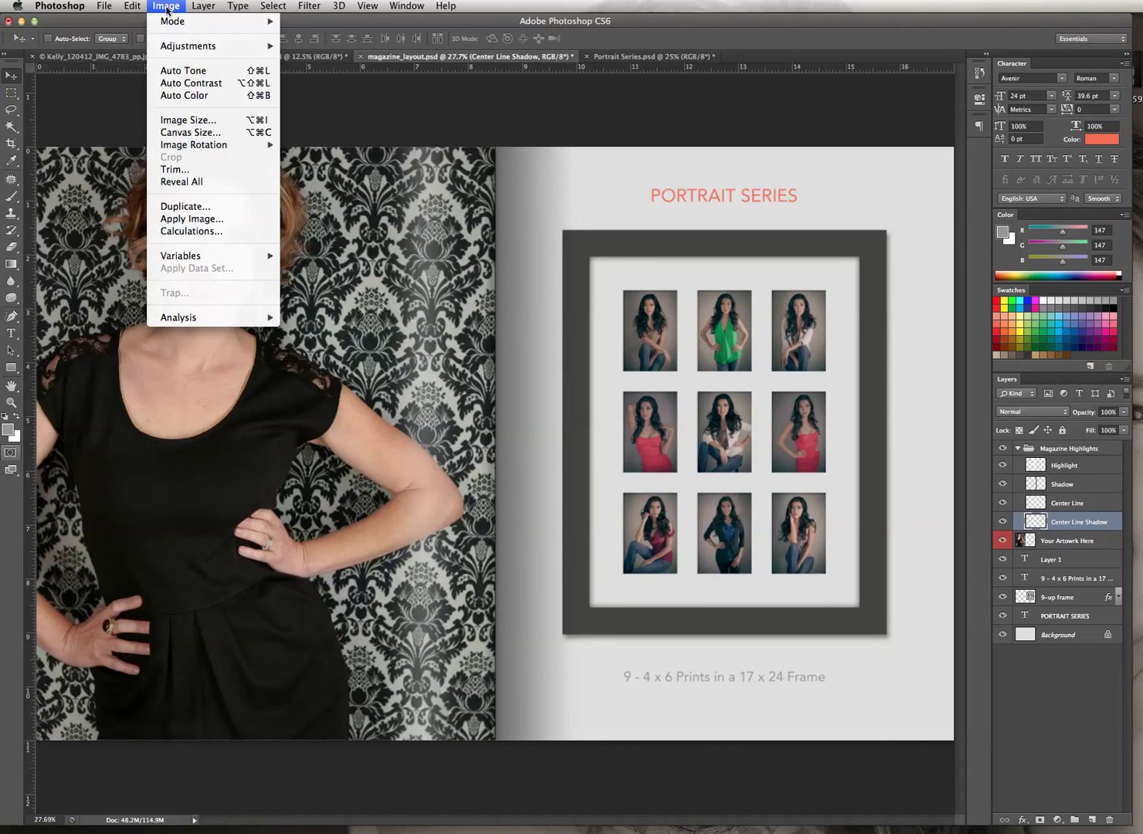
mouse_move(176, 48)
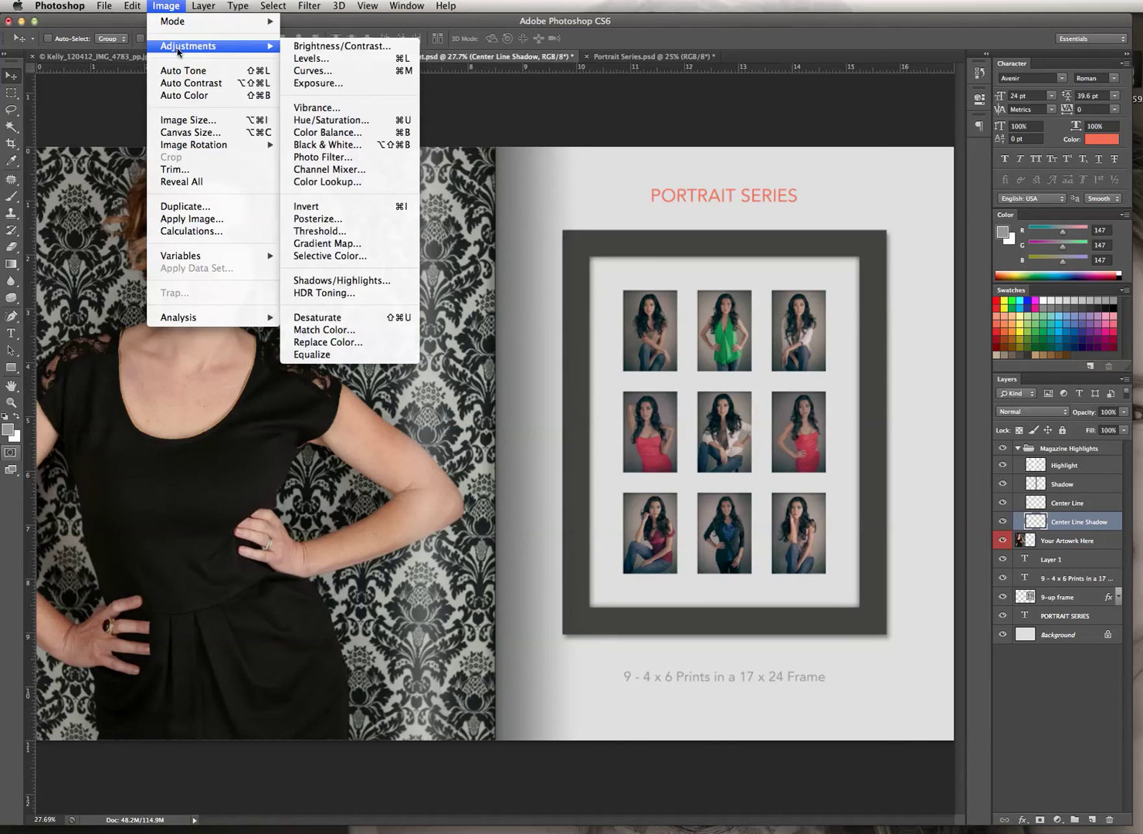
click(299, 58)
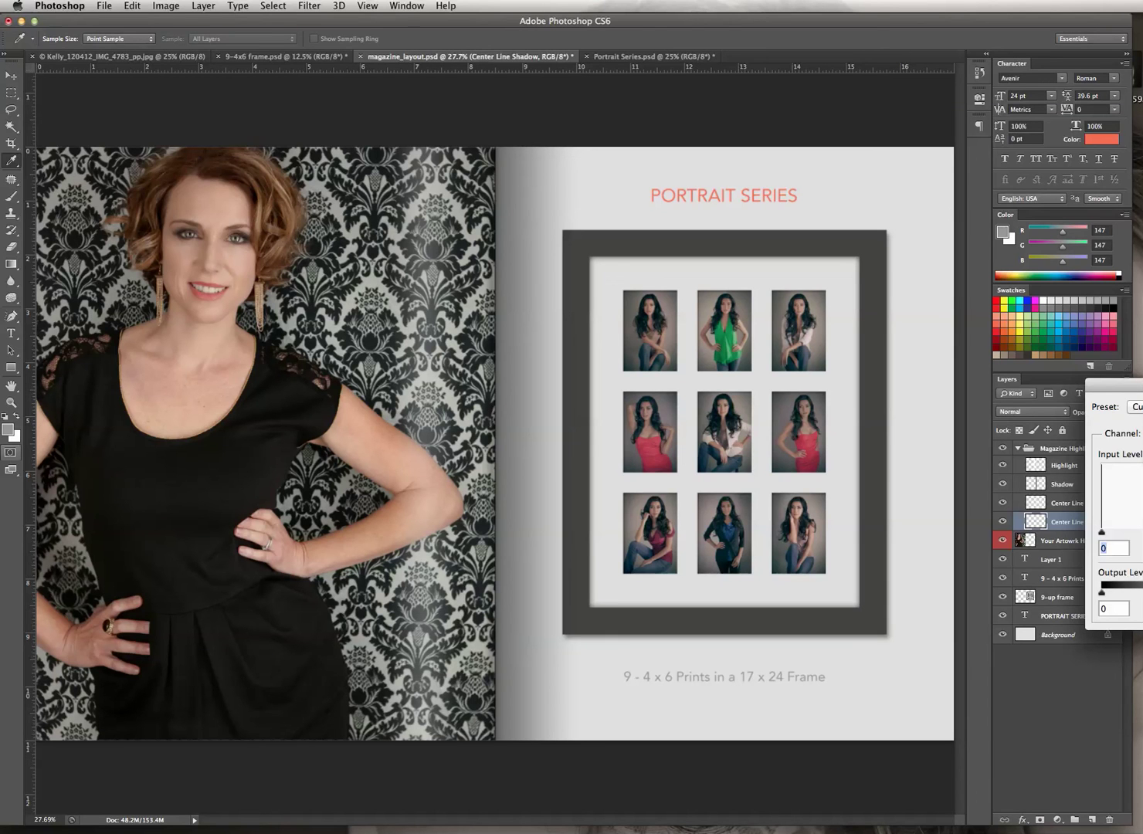
drag(1116, 386, 676, 315)
drag(819, 462, 699, 463)
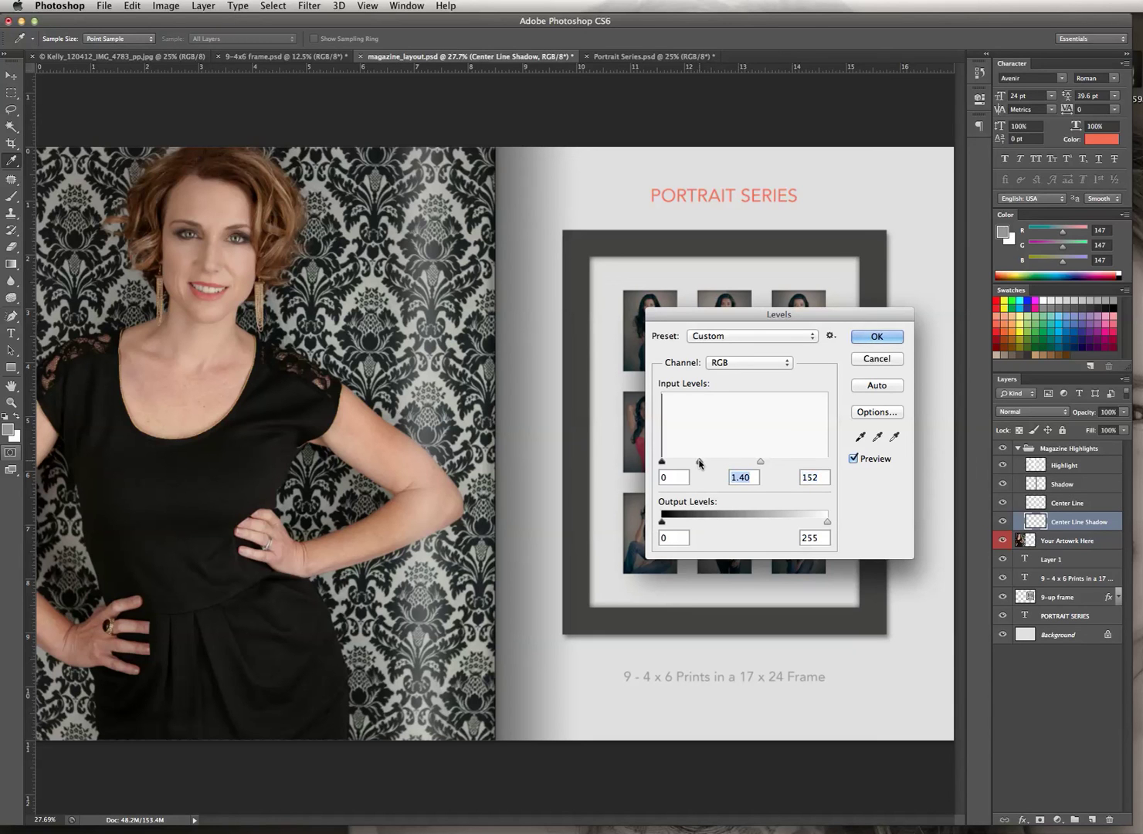
drag(761, 461, 754, 464)
click(885, 338)
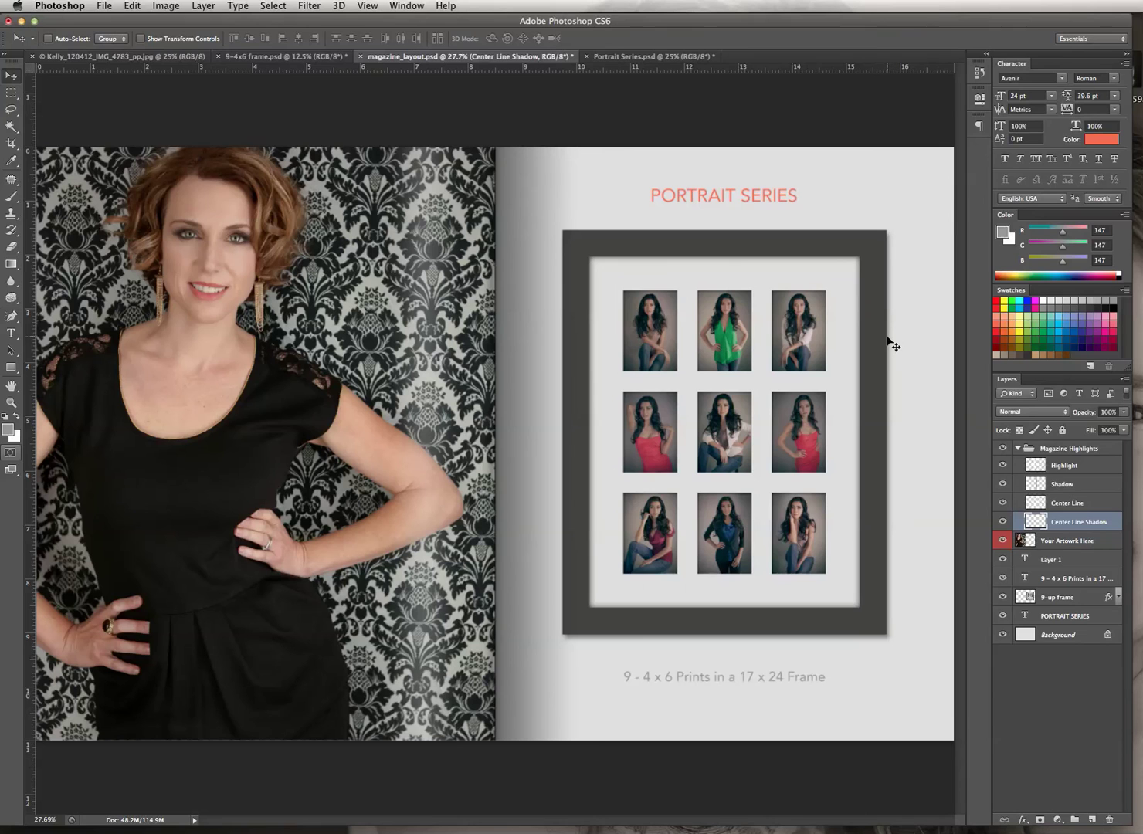
click(1002, 522)
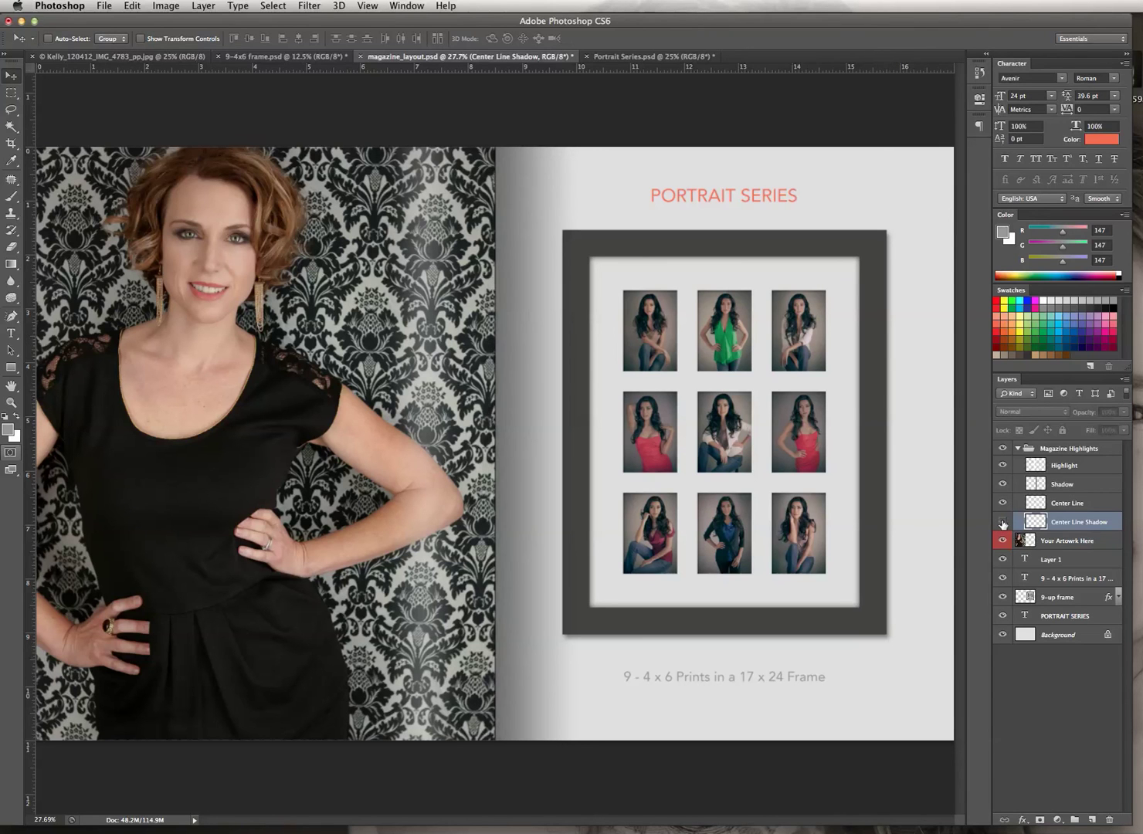
click(1002, 522)
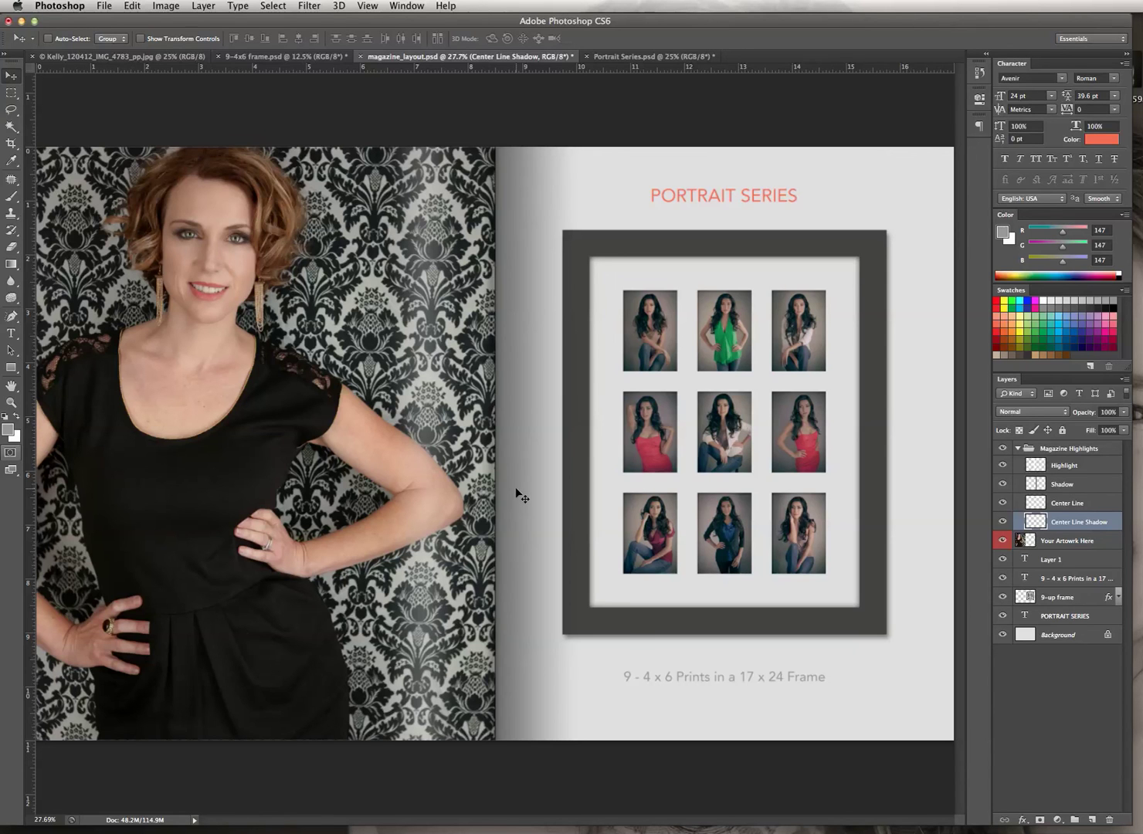
Start saving the spread under a new location, creating a folder named Photoshop File inside the desktop's PDFs folder.
key(super+minus)
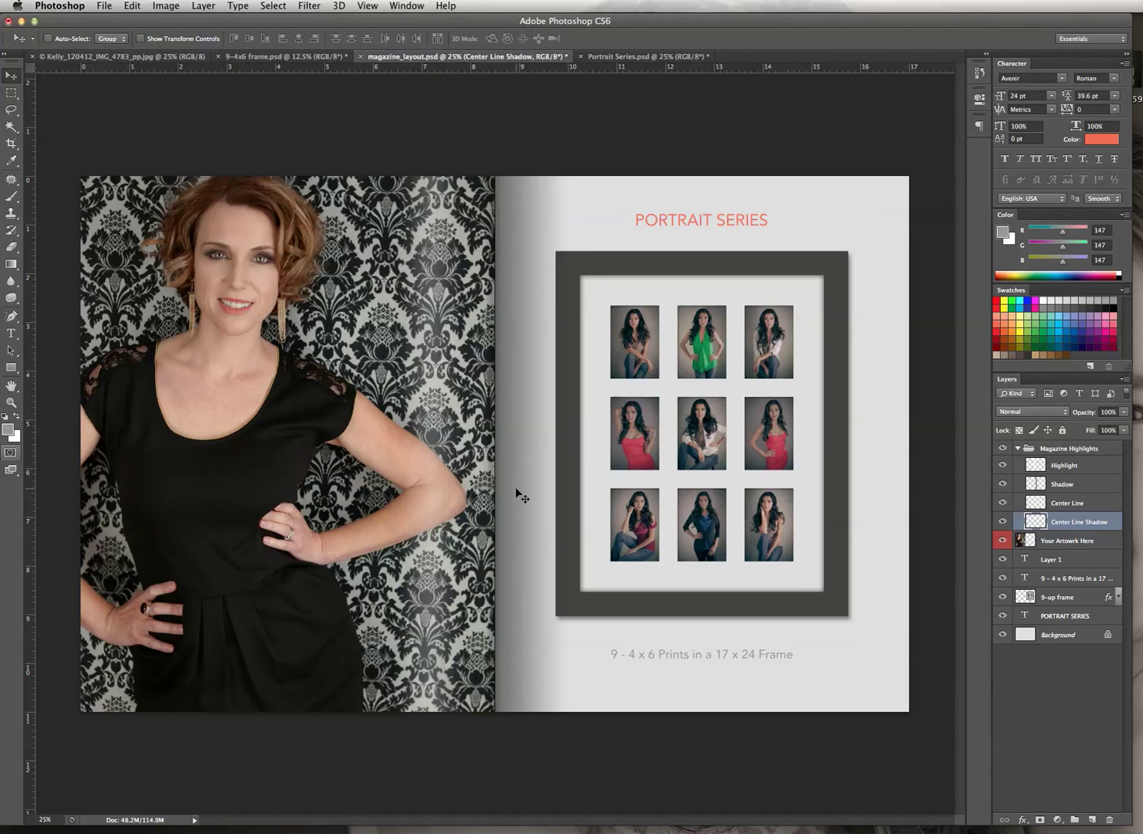
click(104, 7)
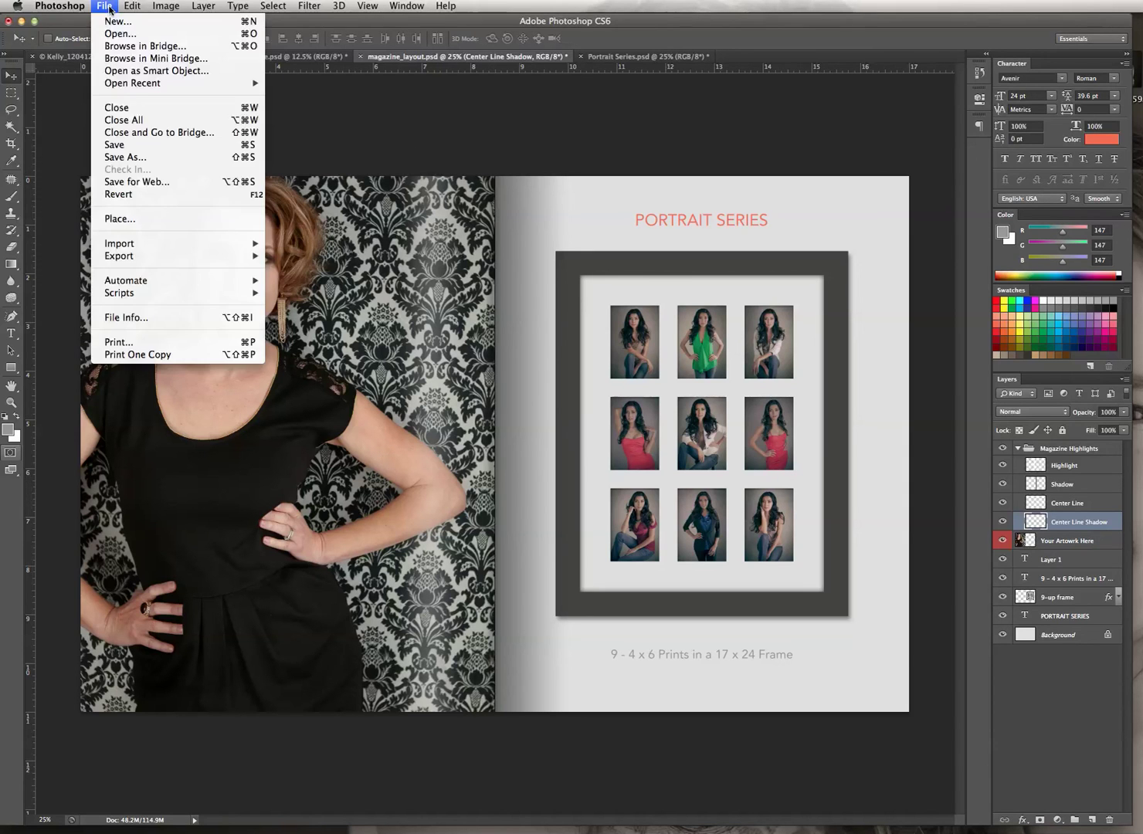
click(146, 157)
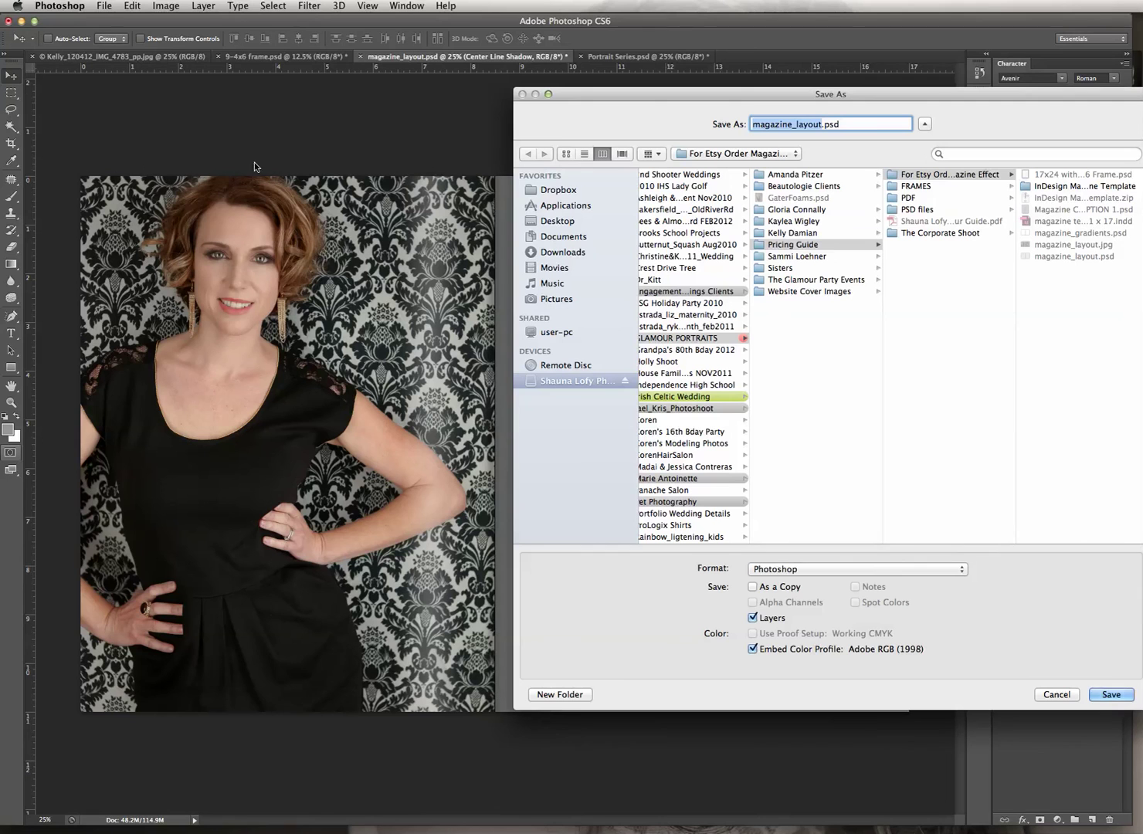
click(561, 224)
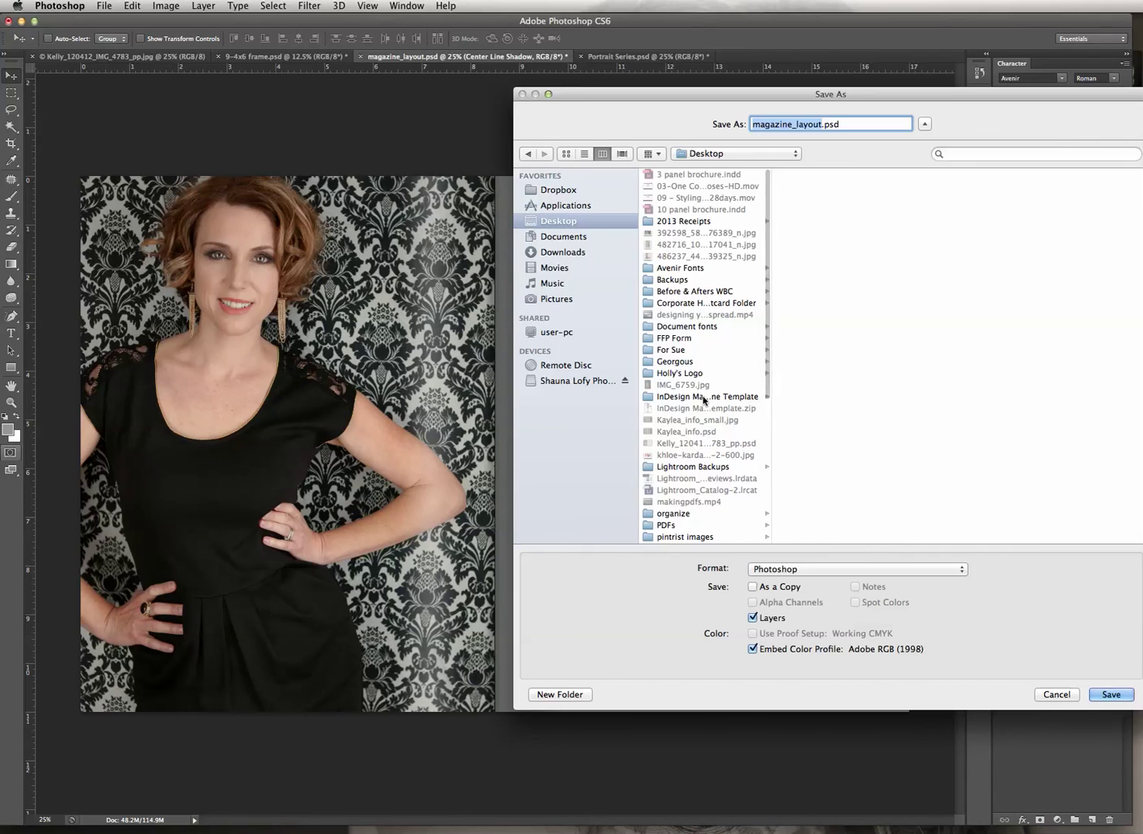
click(668, 525)
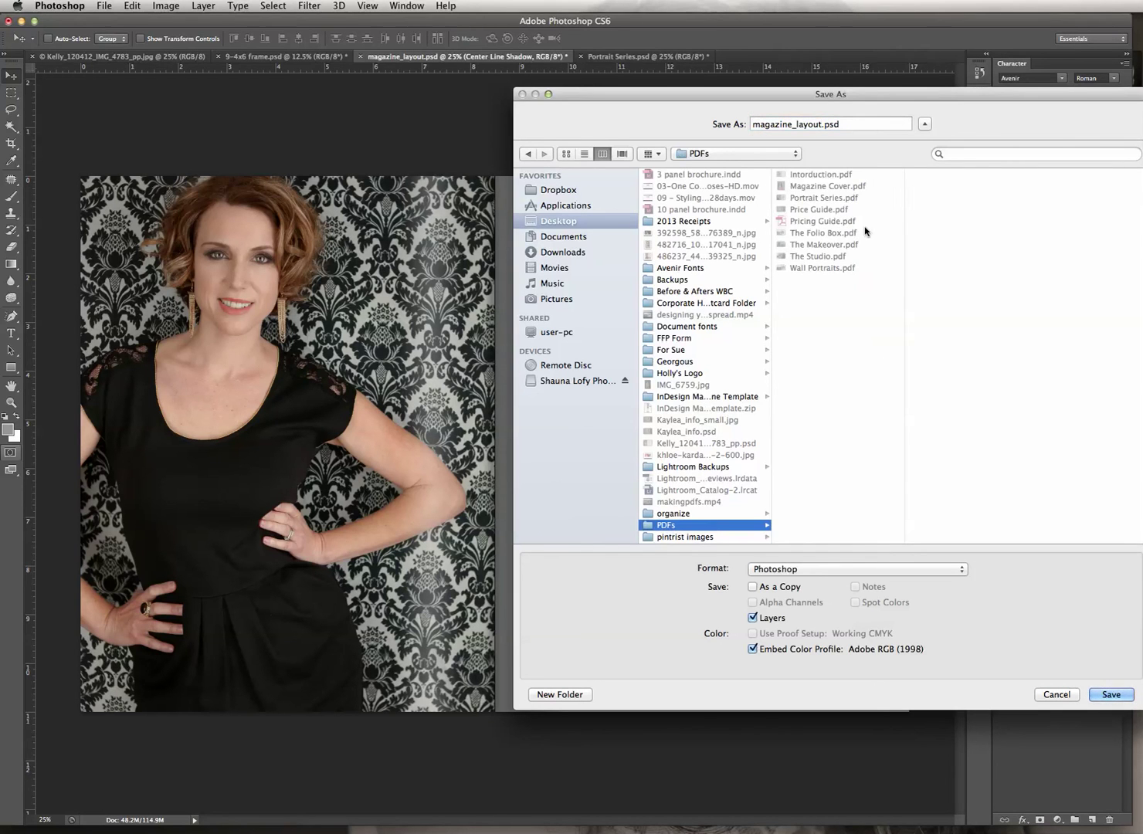
click(564, 697)
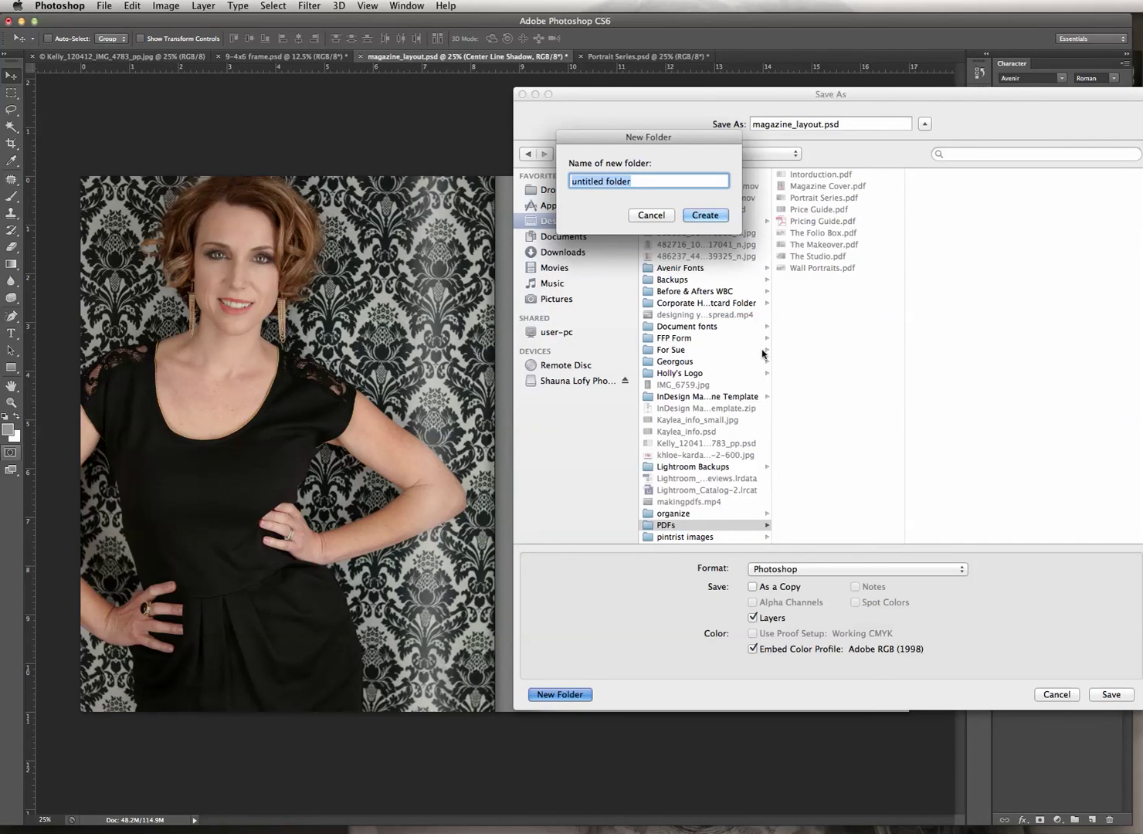
text(Photoshop File)
key(Return)
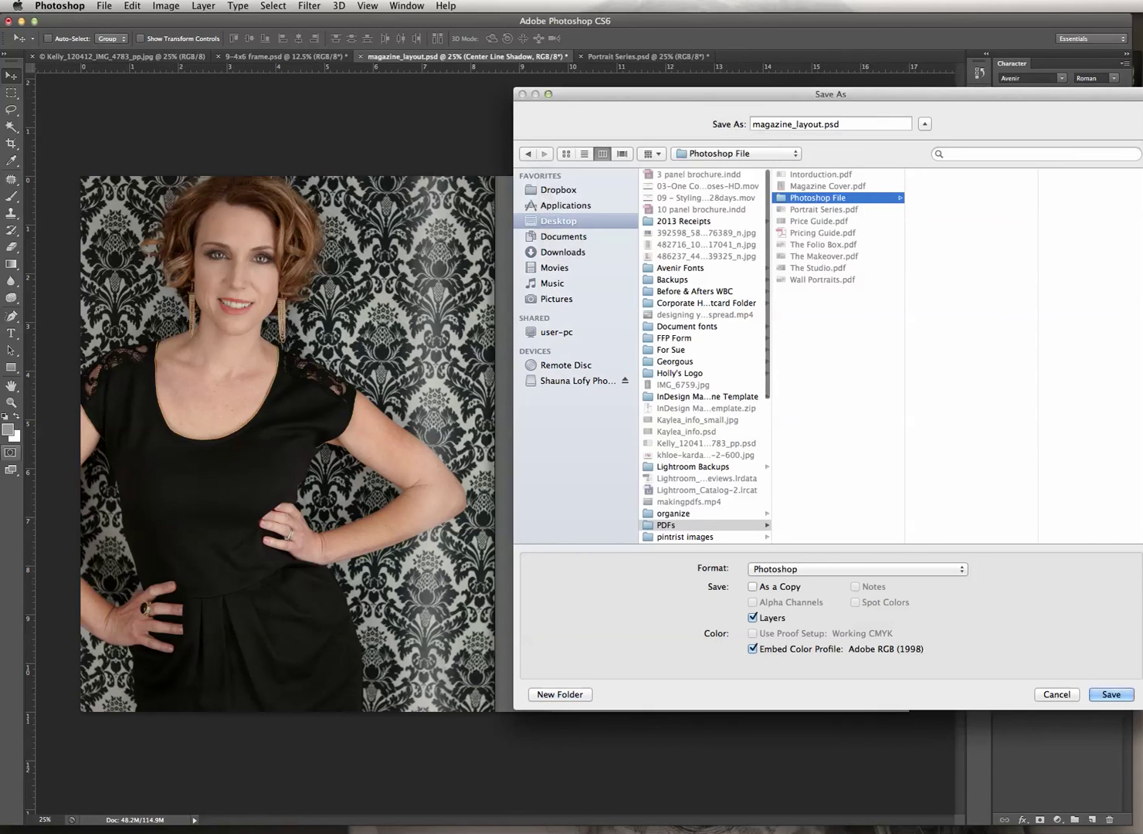
click(847, 197)
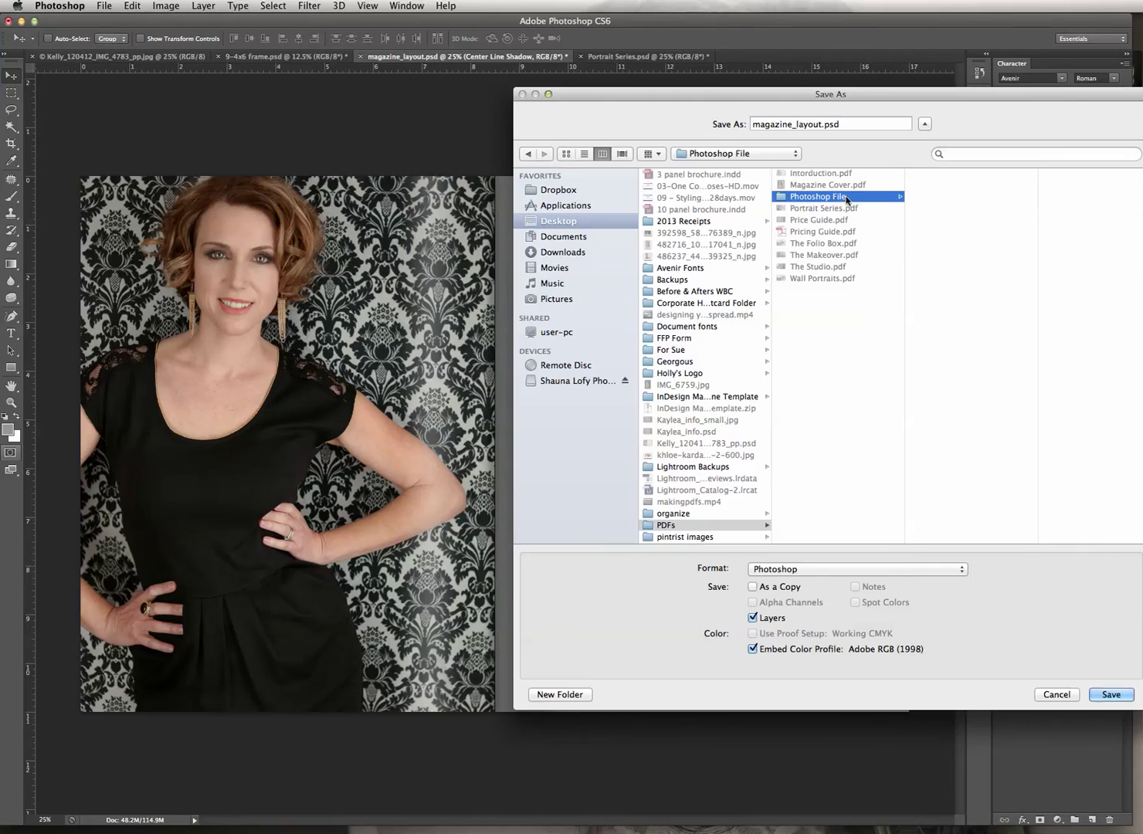
Save the layered spread as magazine_layout.psd in the Photoshop File folder, using Photoshop format with Layers and Maximize Compatibility enabled.
click(906, 569)
click(906, 569)
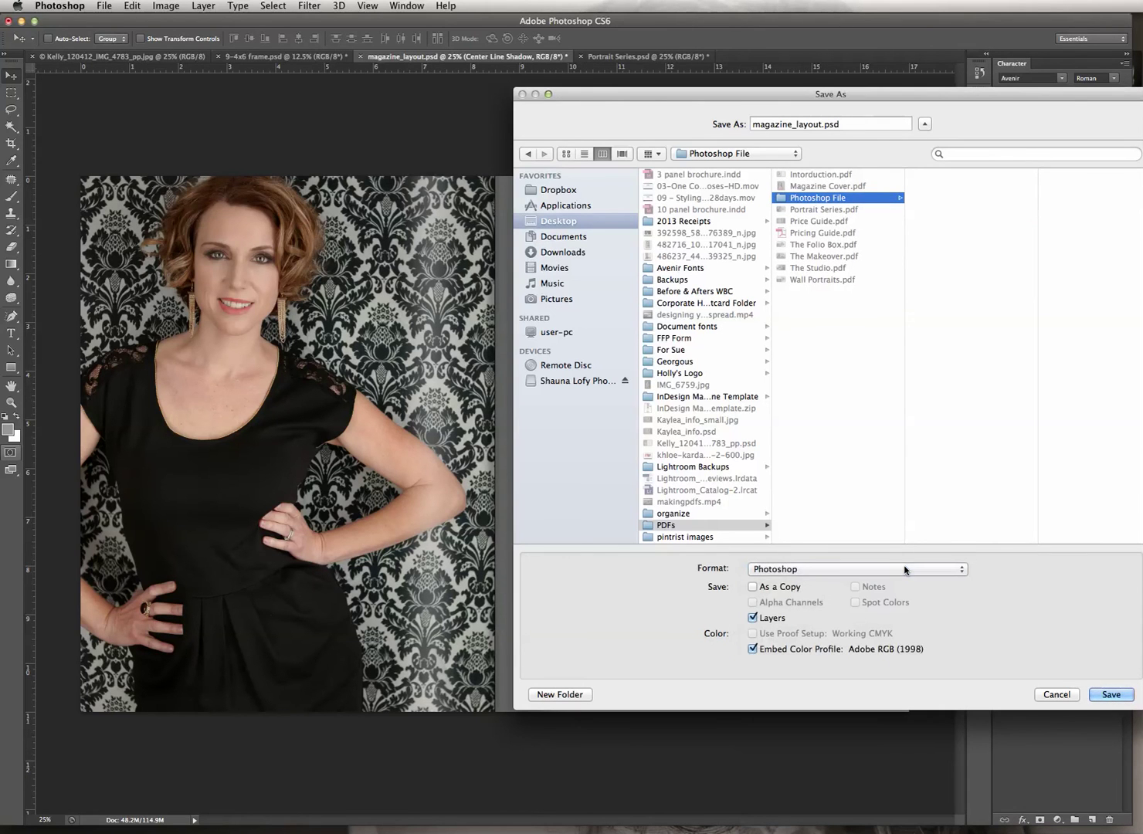
click(906, 569)
click(905, 569)
drag(1055, 97, 838, 100)
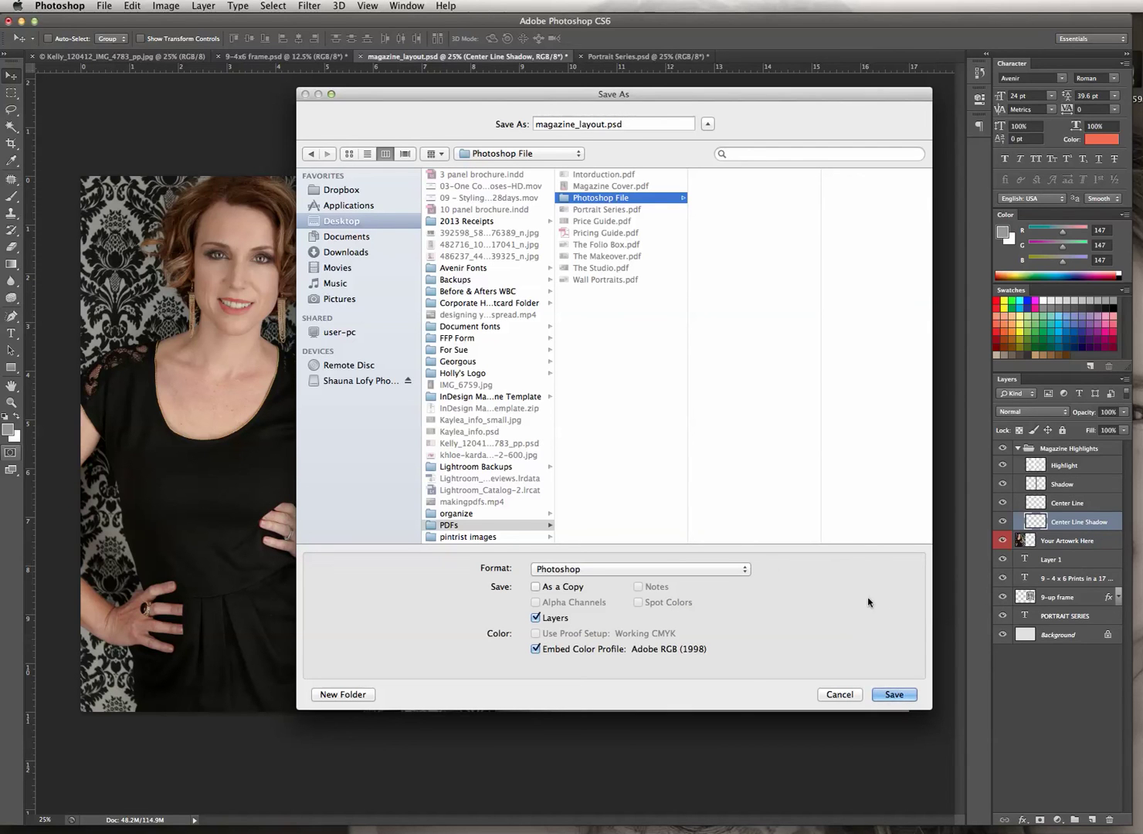
click(700, 572)
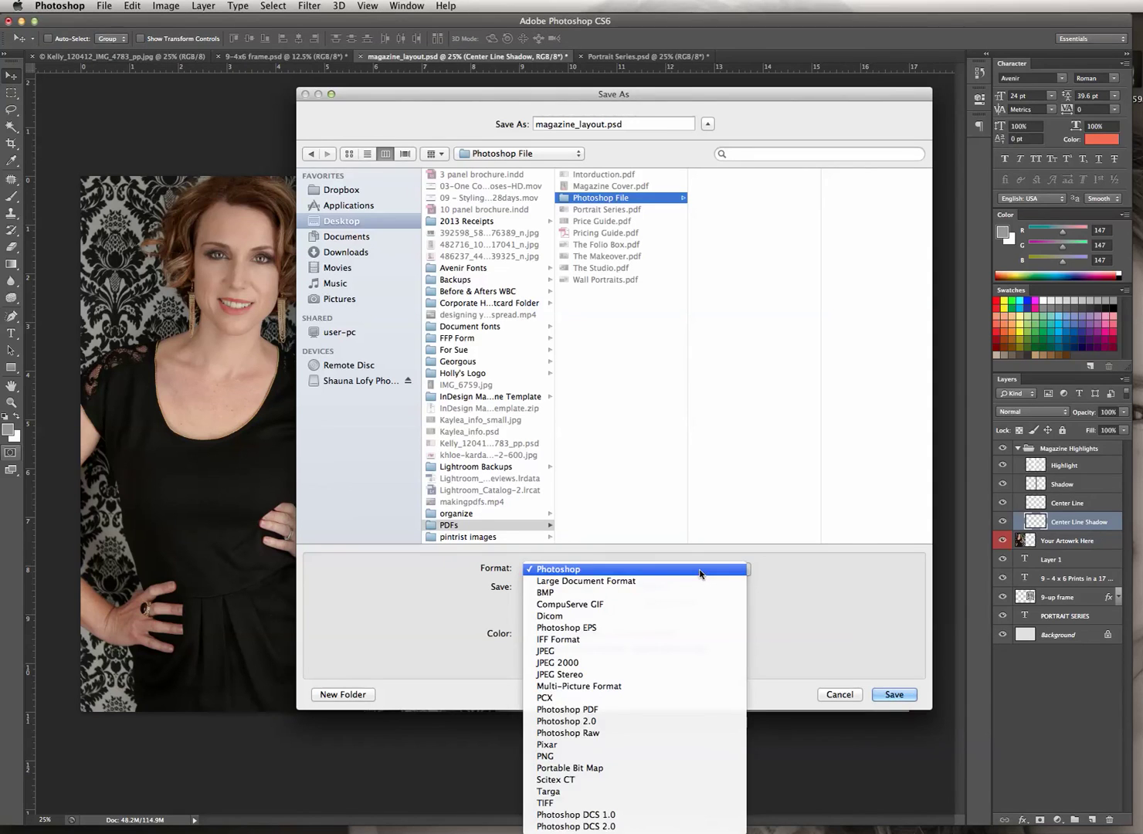
click(700, 572)
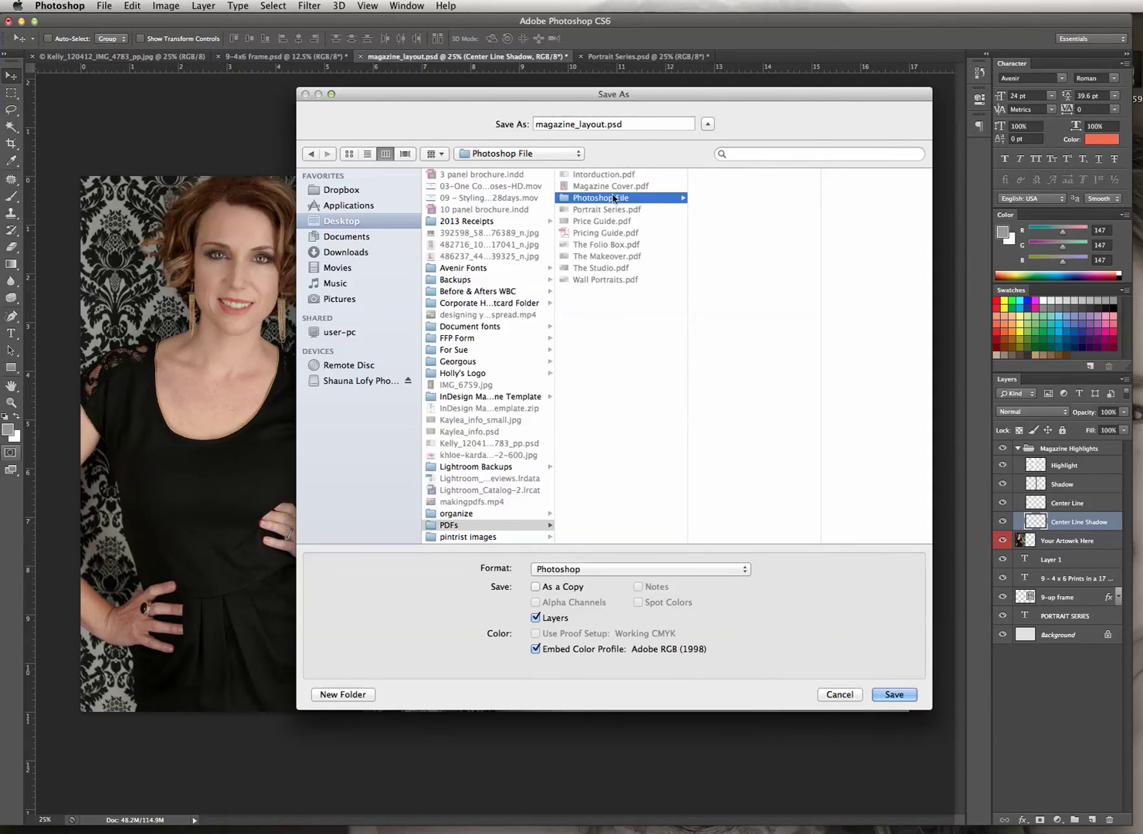
click(893, 693)
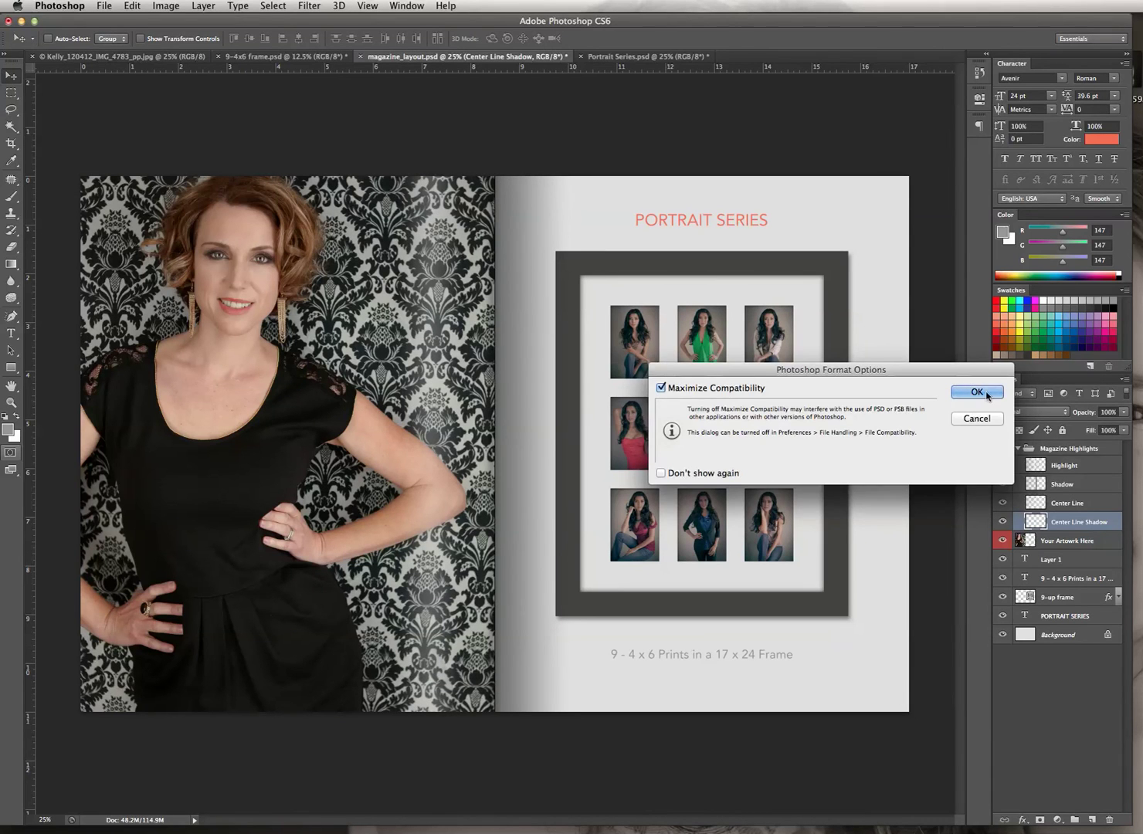
click(977, 392)
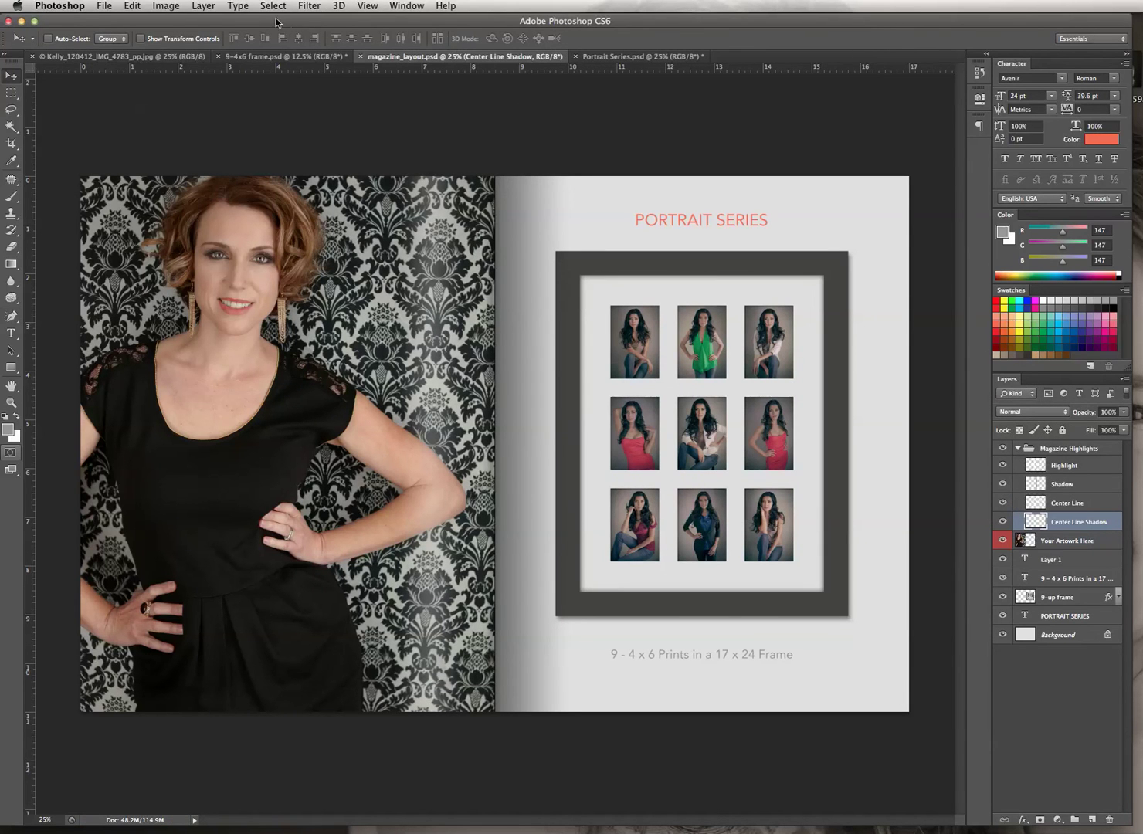
Flatten all layers of the magazine spread into a single background.
click(205, 6)
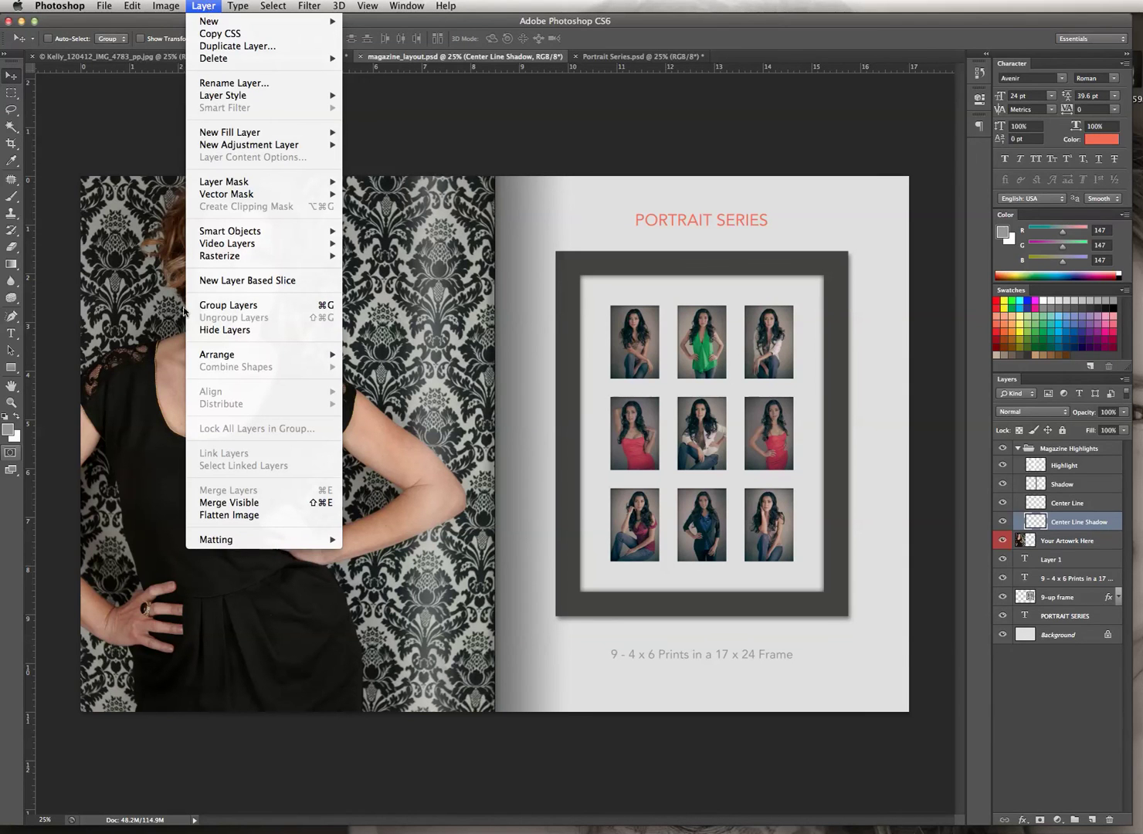
click(240, 514)
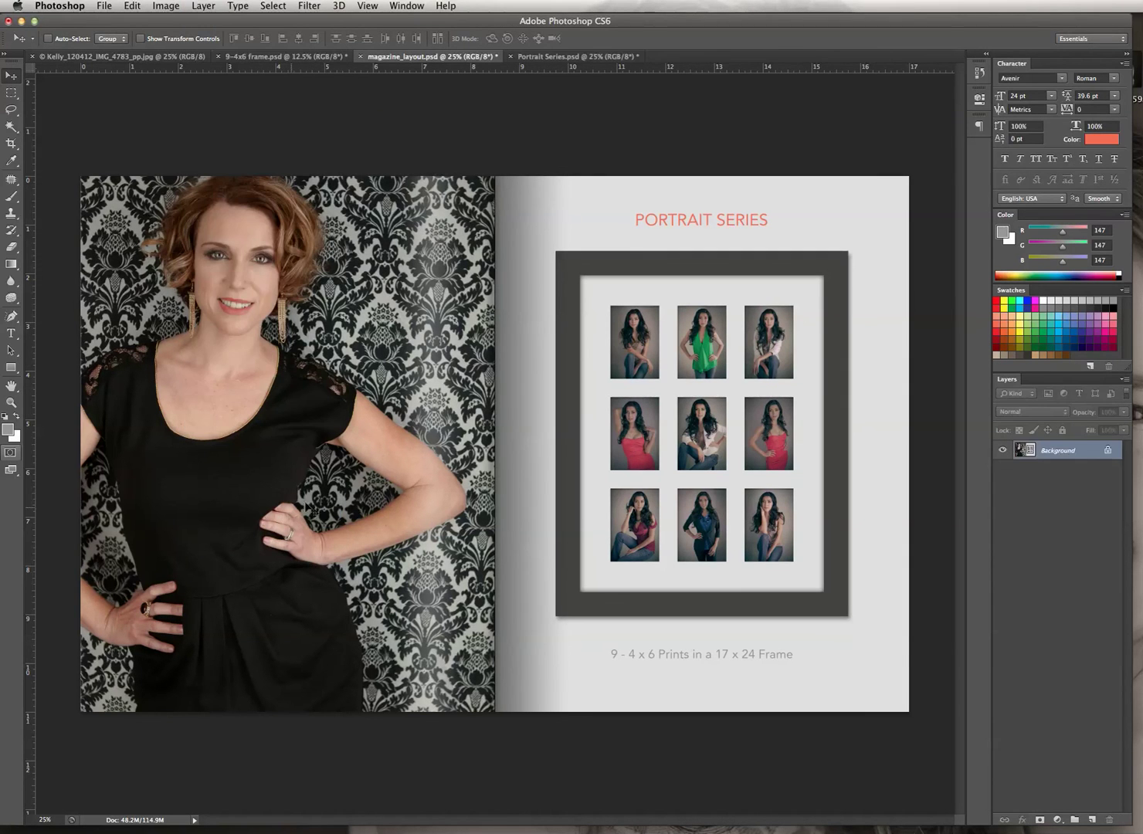
Start saving the flattened spread as a new file in the desktop's PDFs folder, with the format set to Photoshop PDF.
click(105, 7)
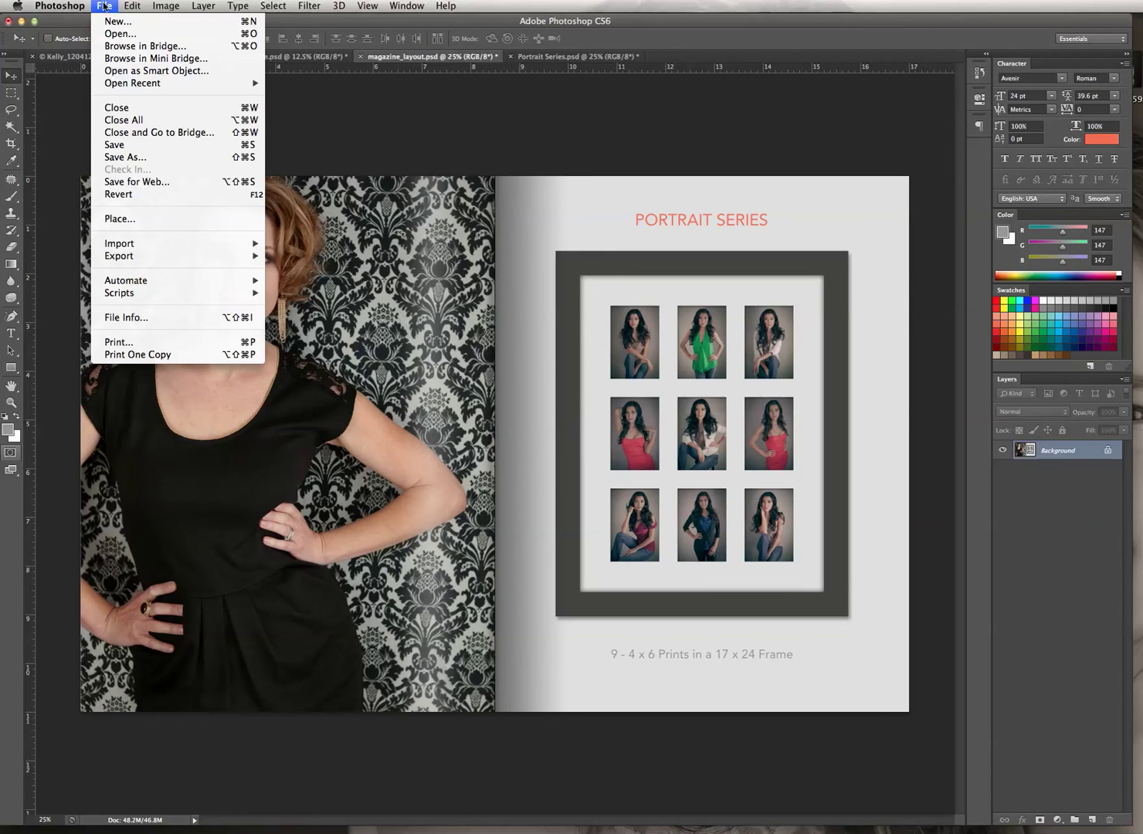
click(148, 157)
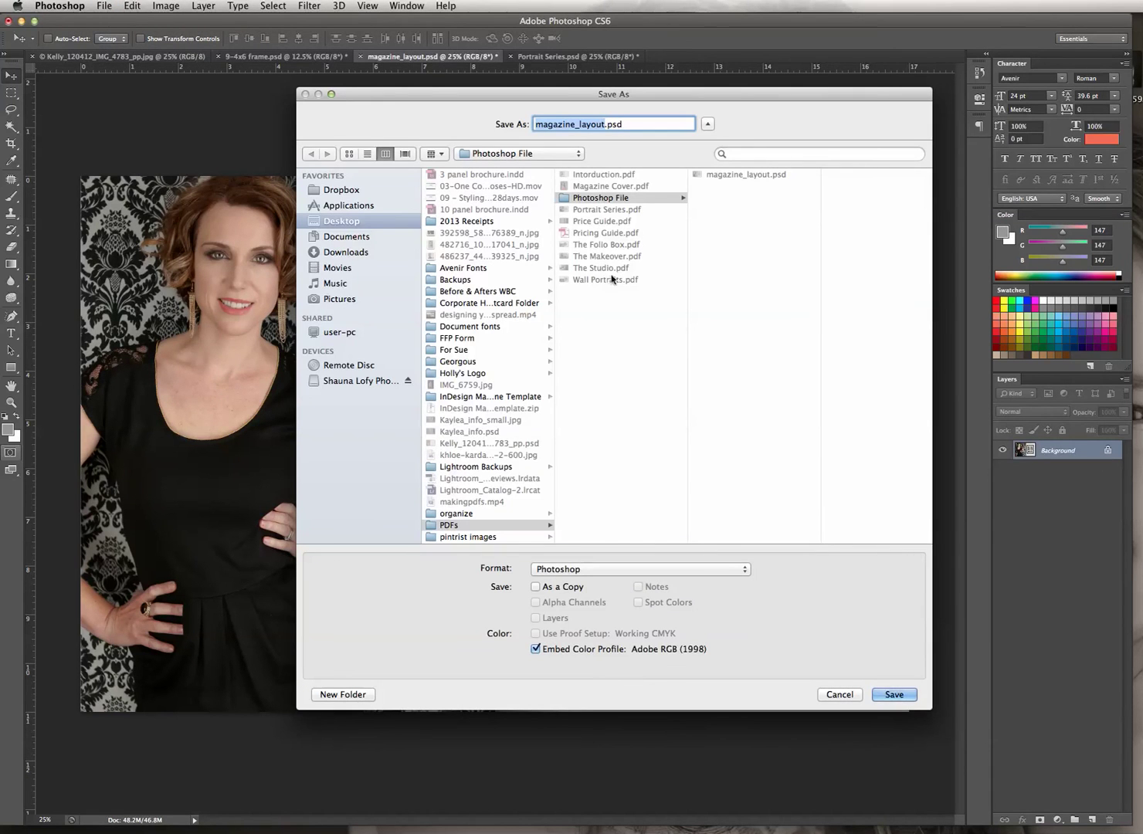
click(677, 568)
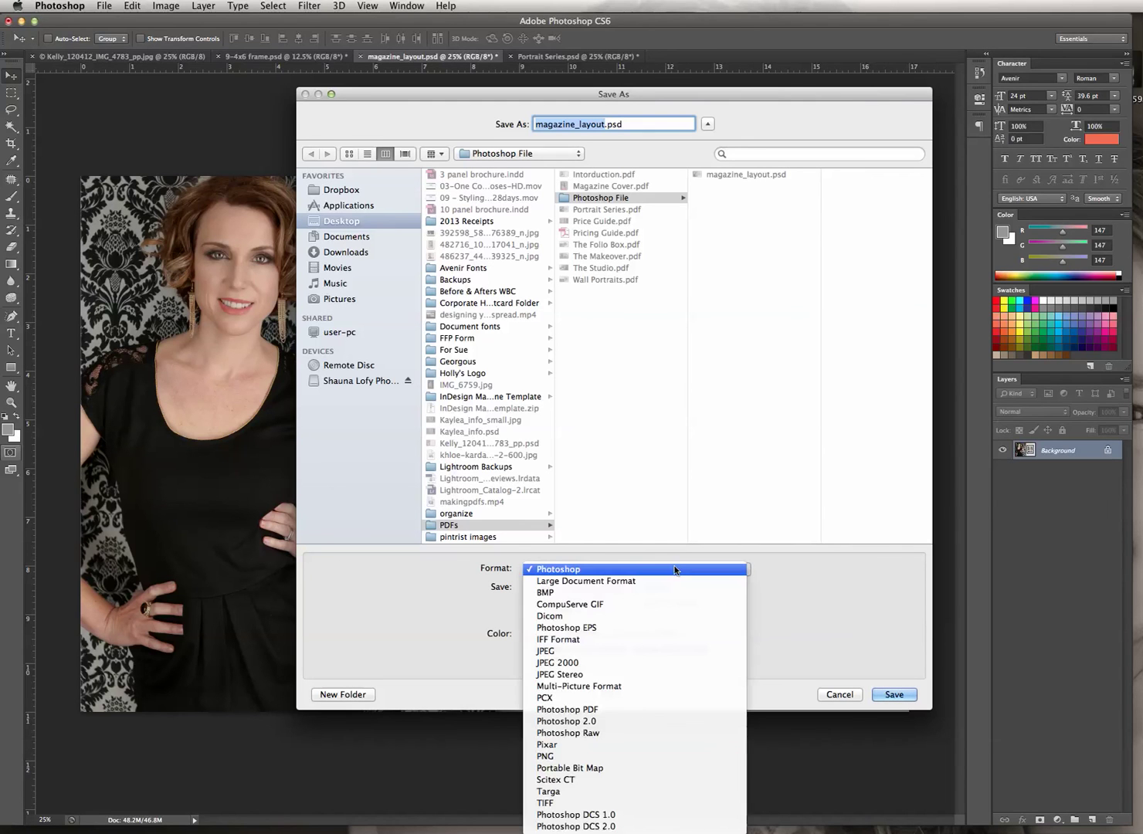
click(618, 457)
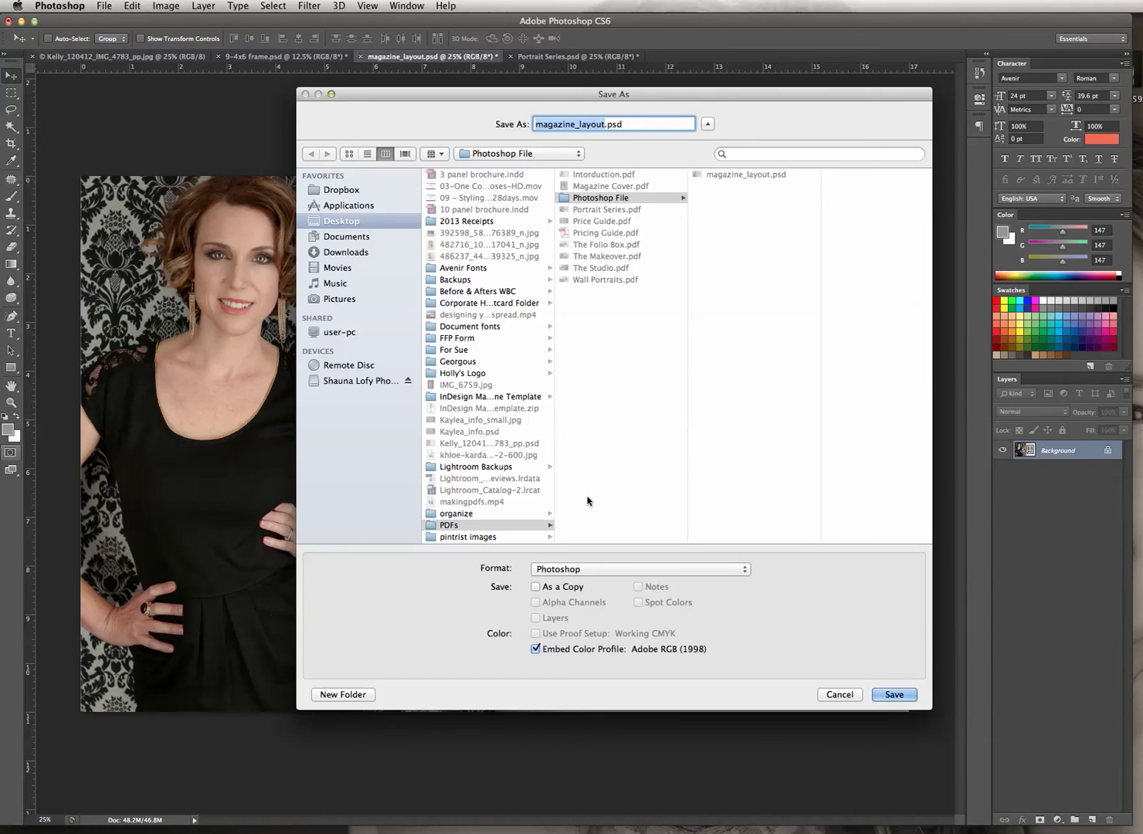
click(458, 525)
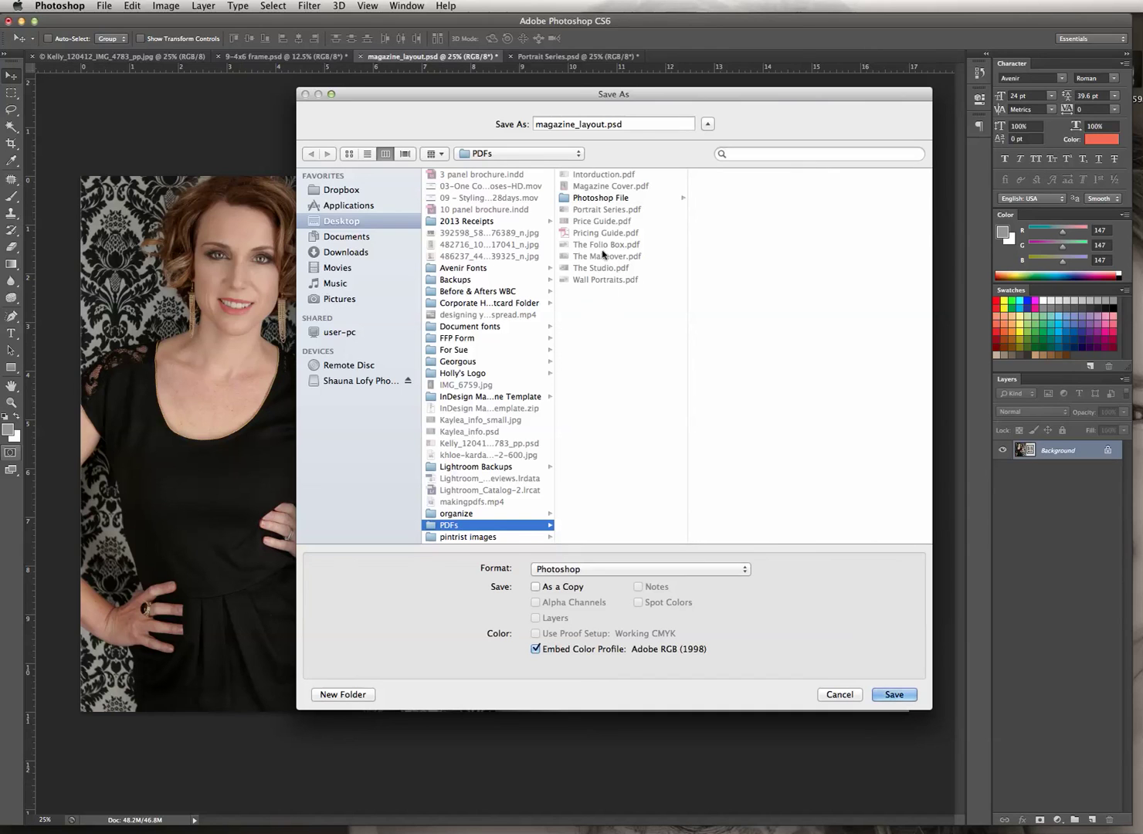
click(601, 200)
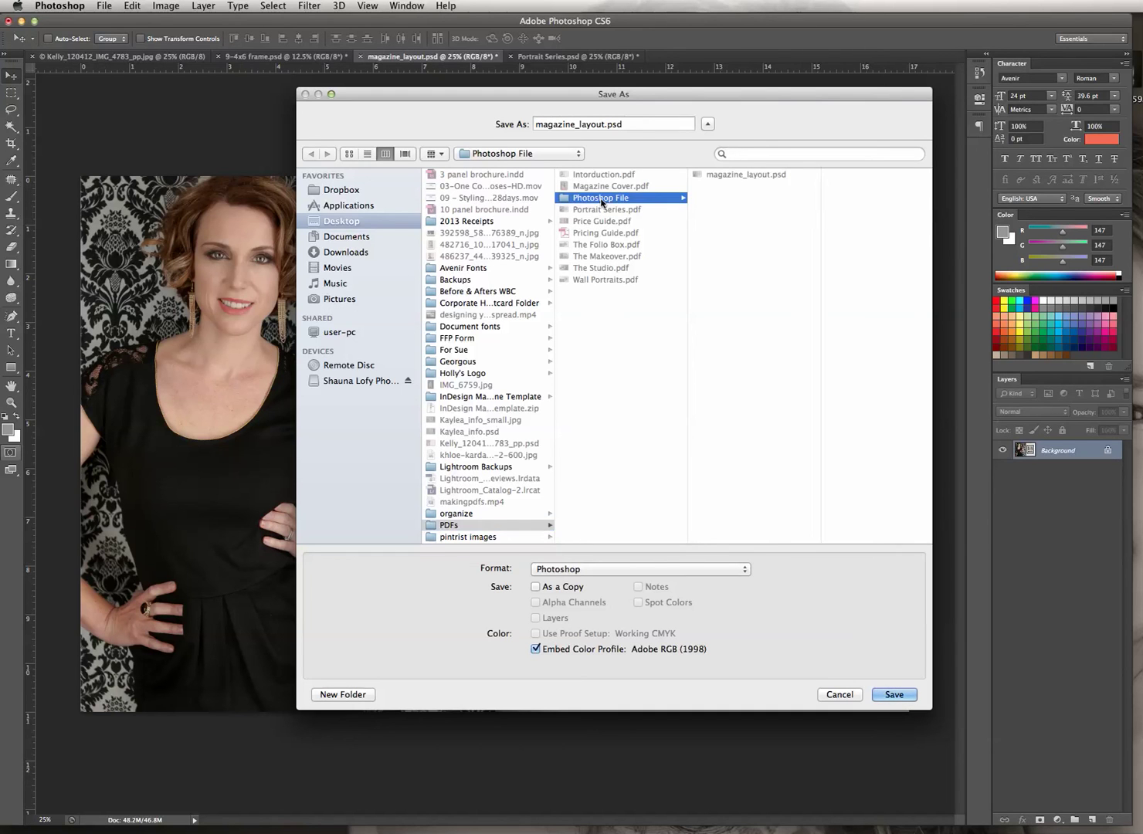
click(467, 528)
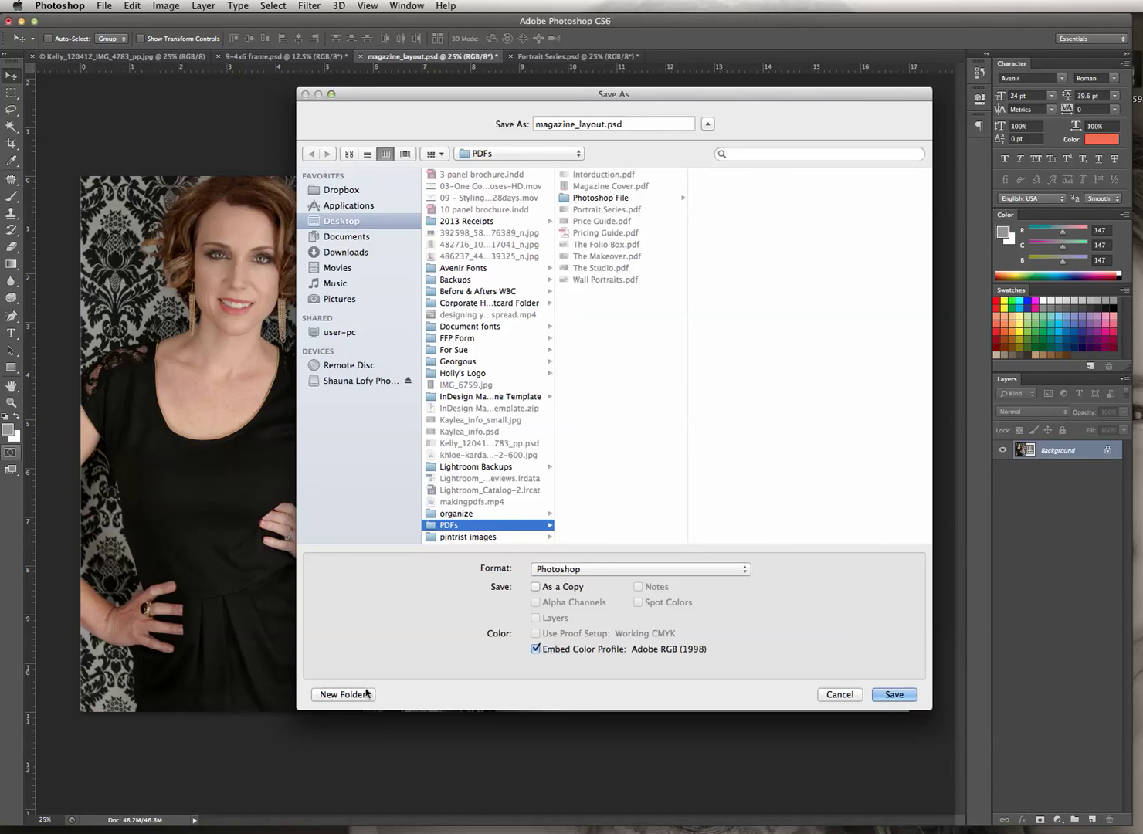
click(611, 570)
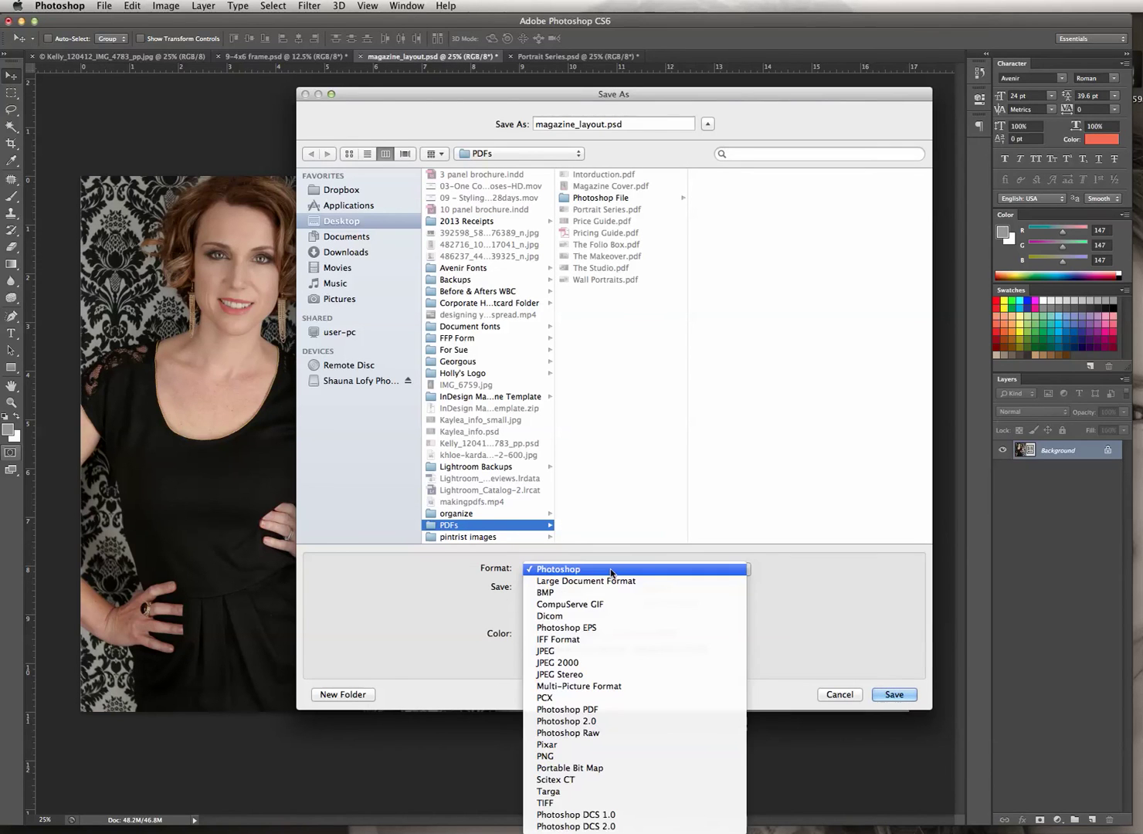
click(610, 709)
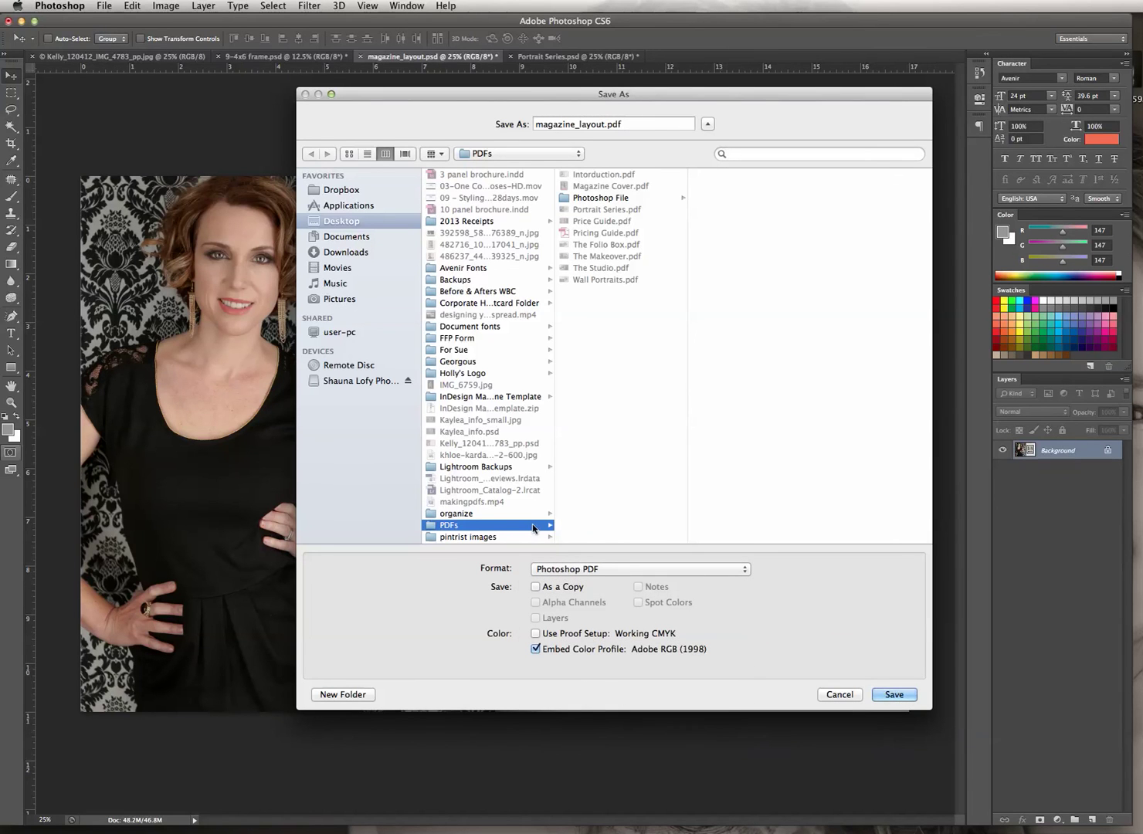
Name the PDF Portrait Series and try to save it in the PDFs folder, declining to replace the existing file.
double_click(603, 123)
drag(660, 94, 758, 322)
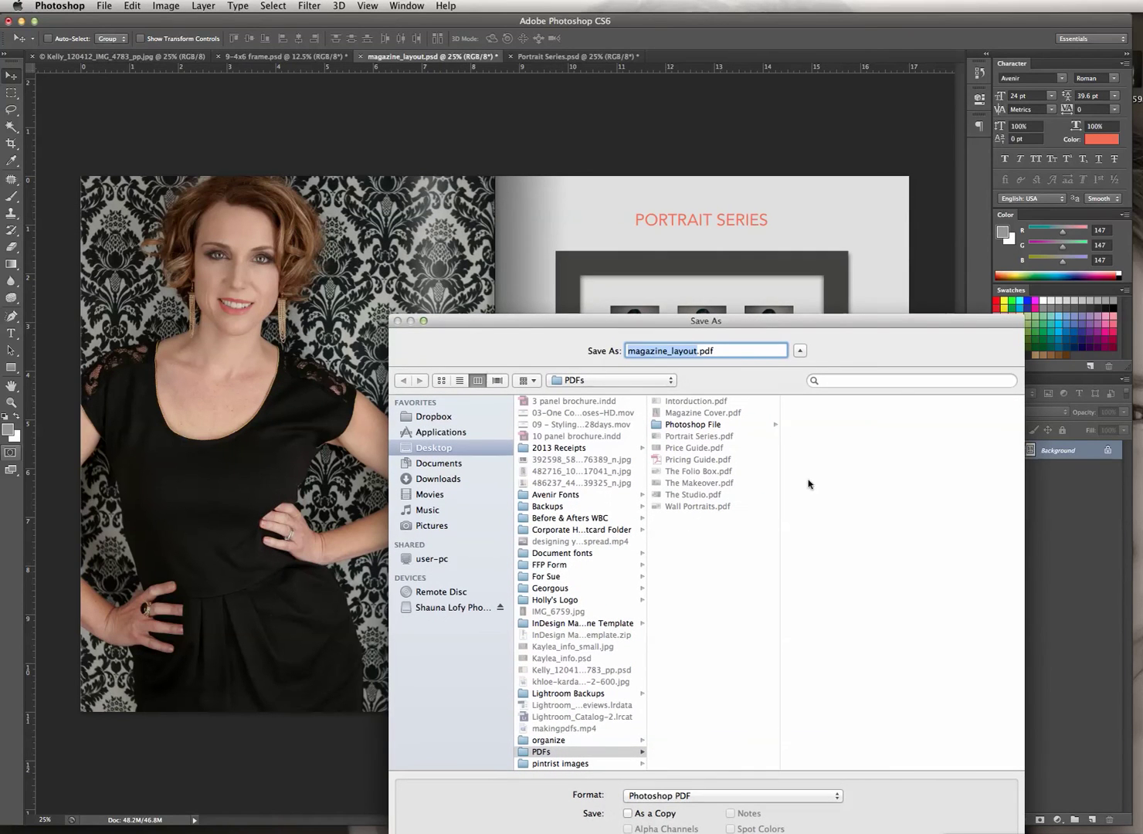
text(Portrait)
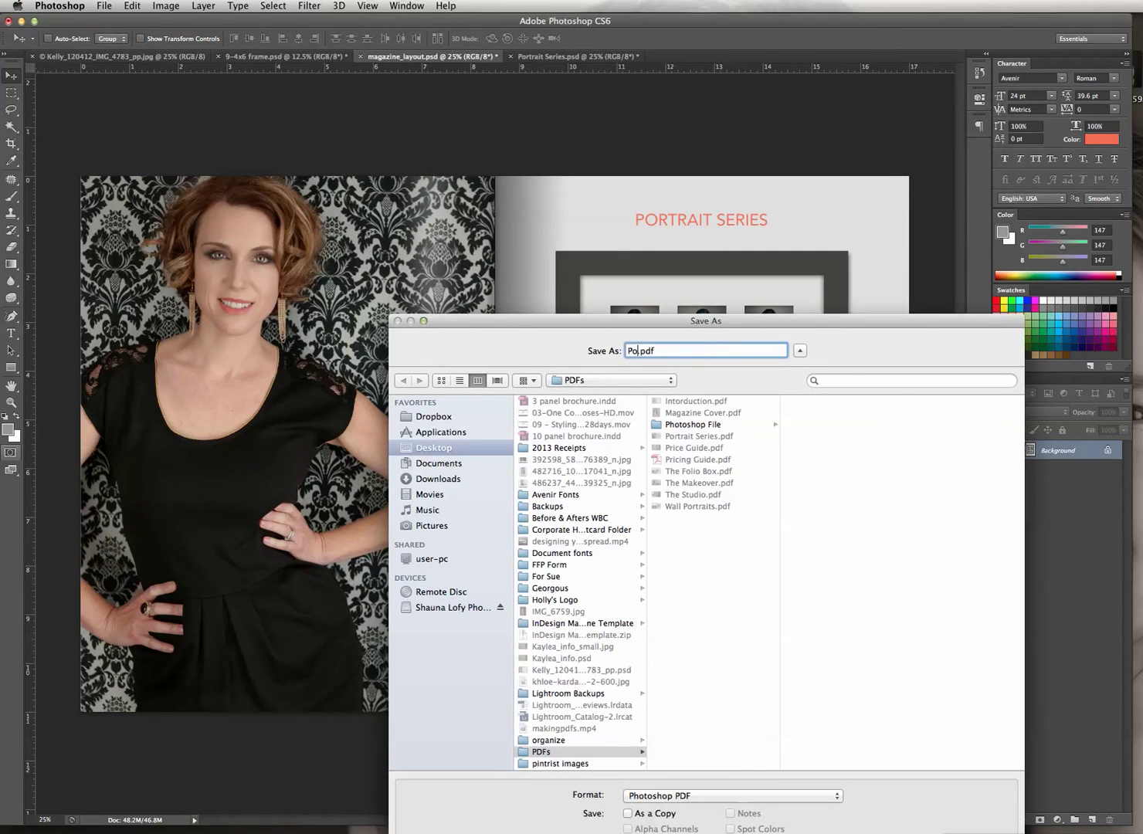
text( Series)
drag(916, 317, 798, 113)
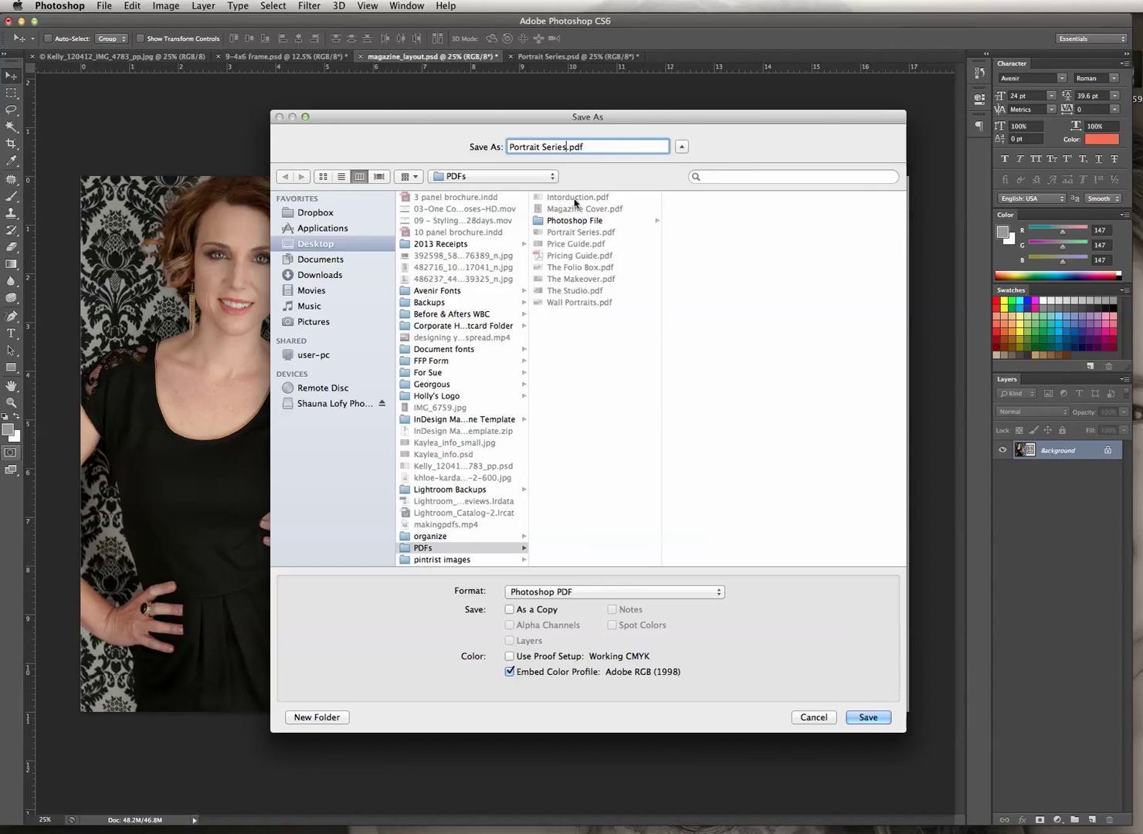
click(875, 718)
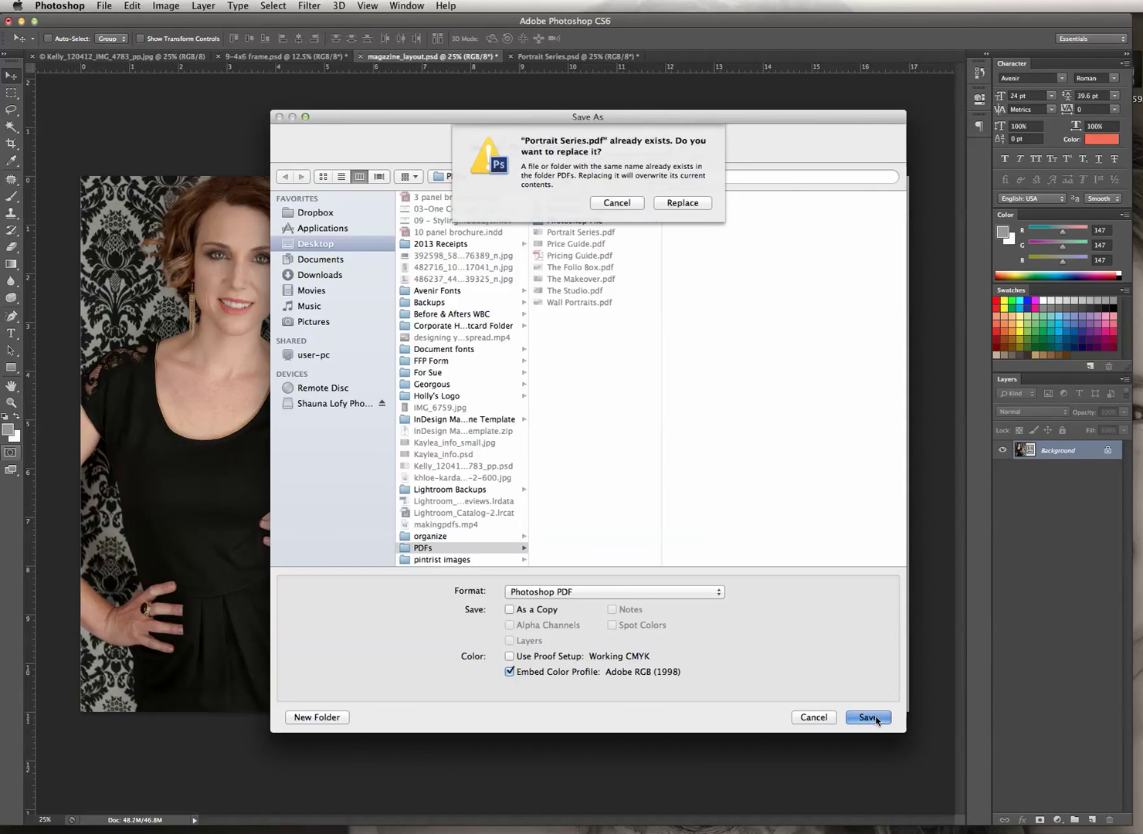
click(618, 194)
Change the file name to Portrait Series 2.pdf and save the PDF with the modified High Quality Print preset.
click(569, 148)
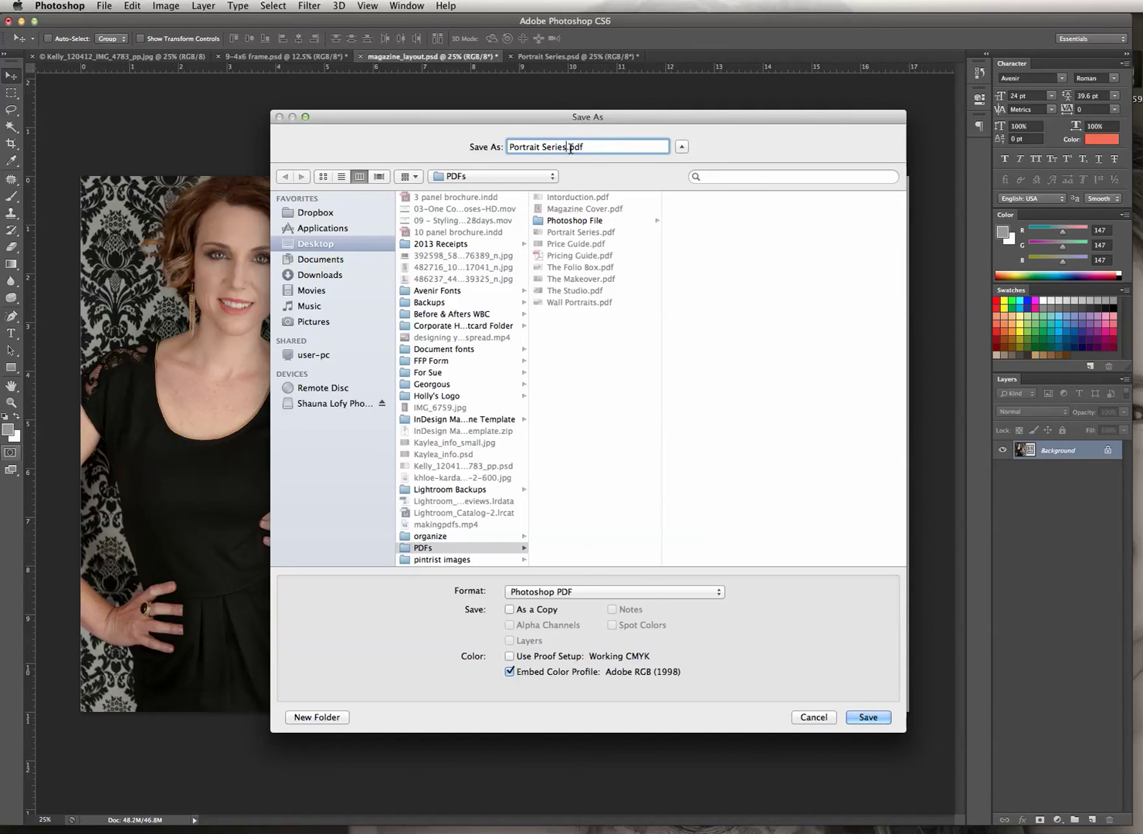
text(2)
click(879, 718)
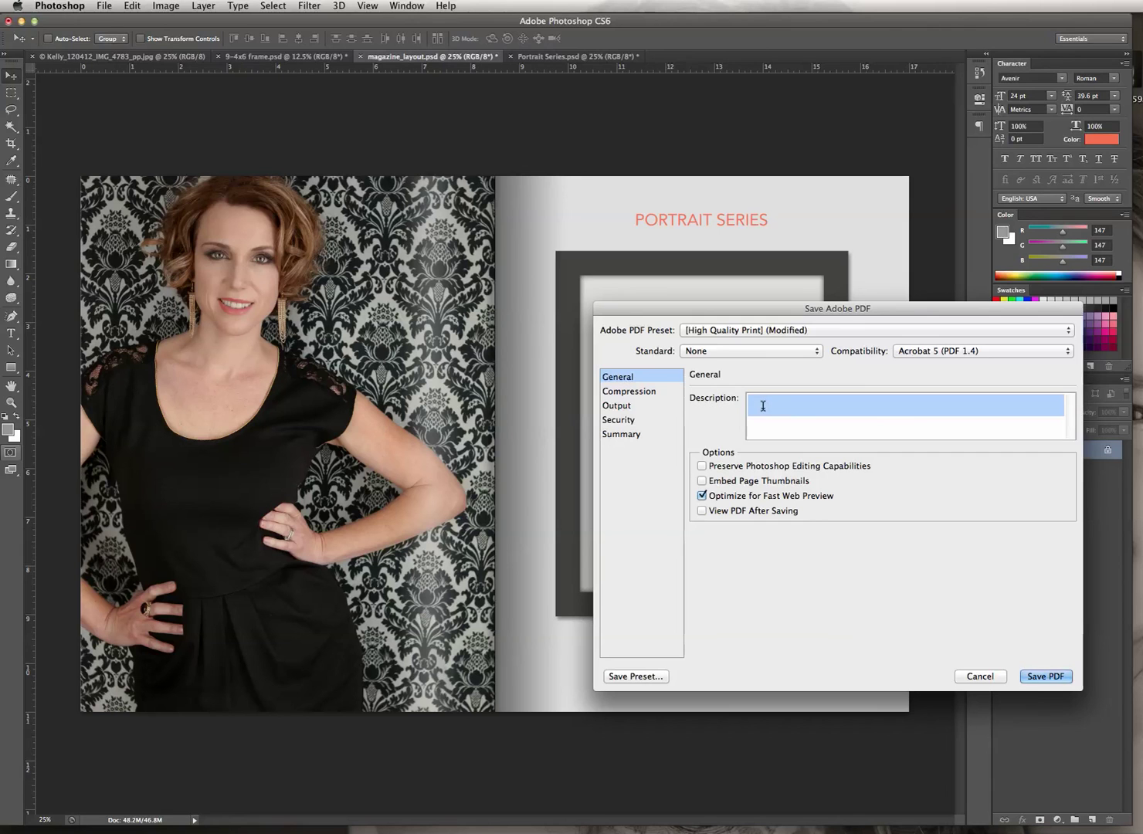
click(1038, 677)
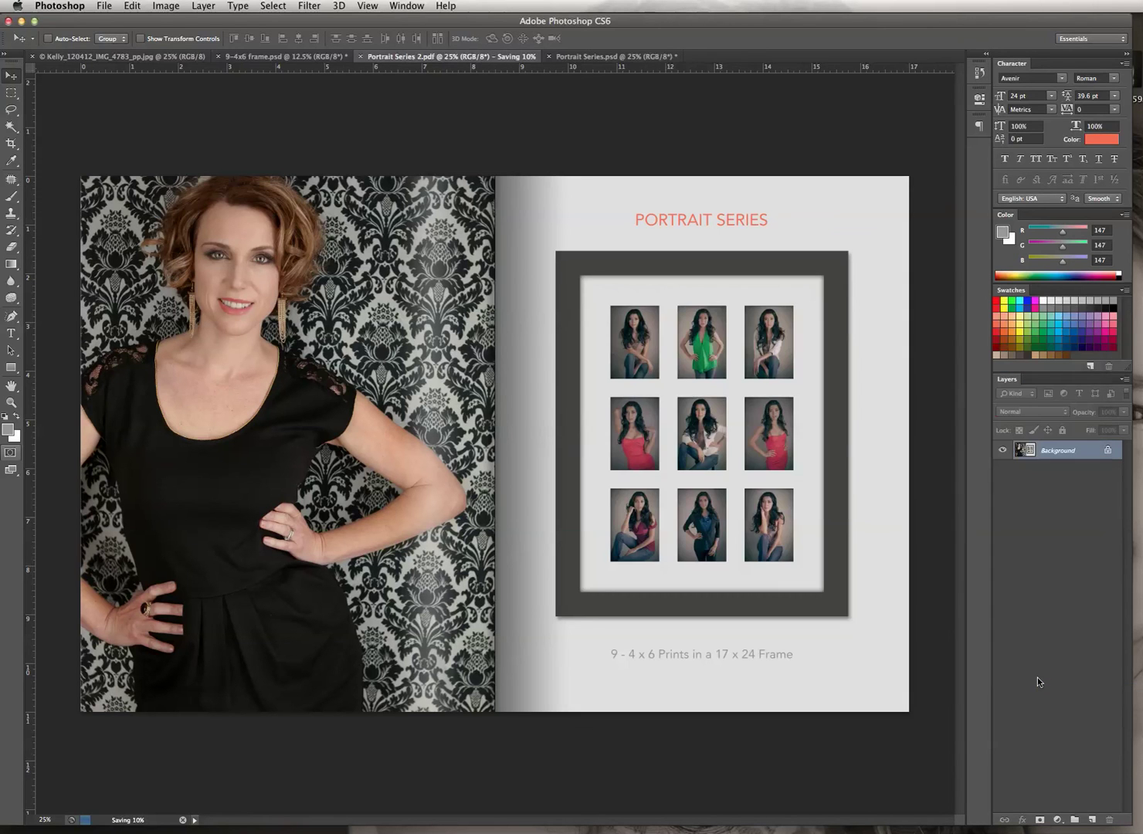